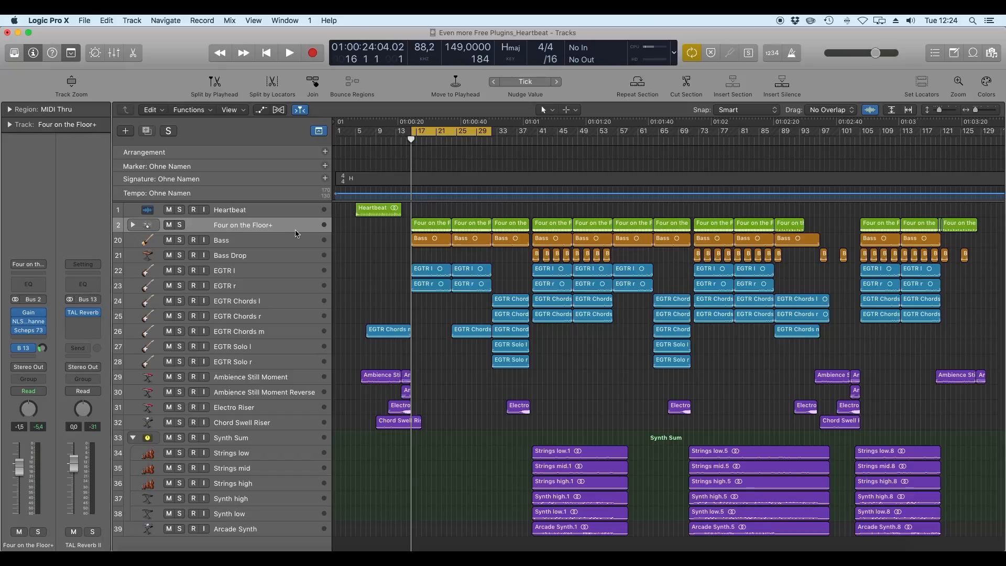
Open the TAL Reverb II plug-in on the Bus 13 return and reposition its window over the arrangement
left_click(84, 312)
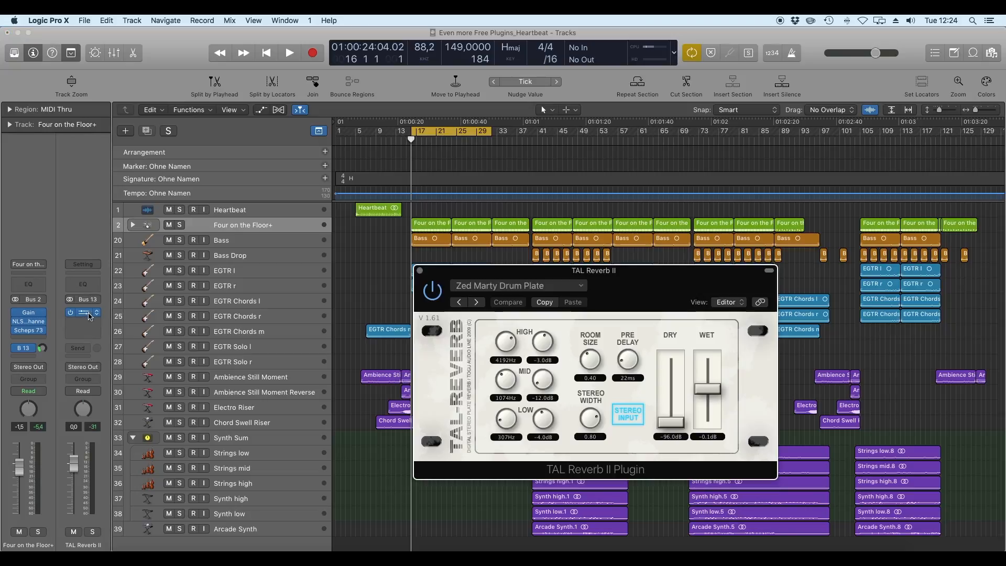
left_click_drag(535, 274, 590, 297)
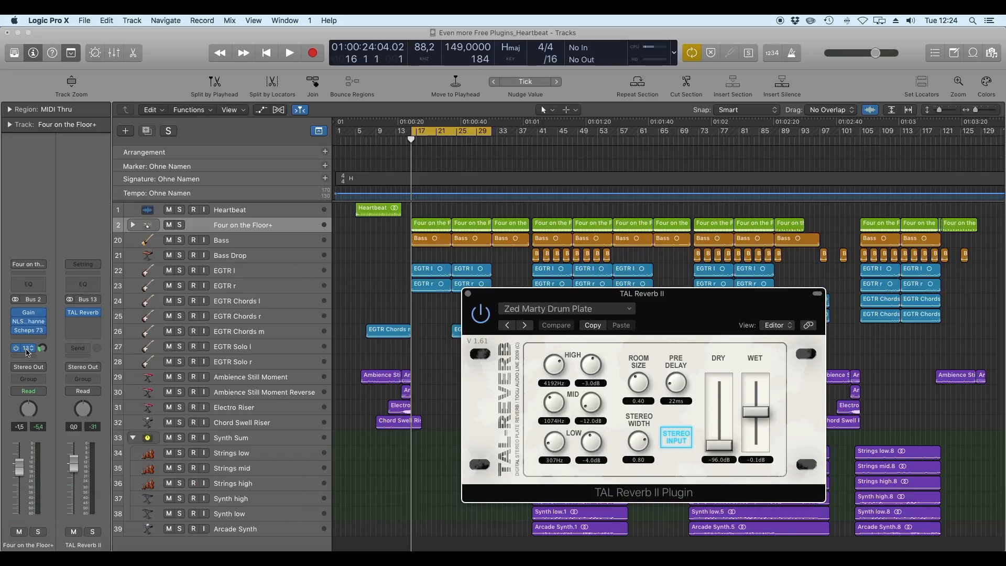
Check the channel strips of the EGTR l, EGTR r and EGTR Chords tracks for their reverb sends
left_click(243, 274)
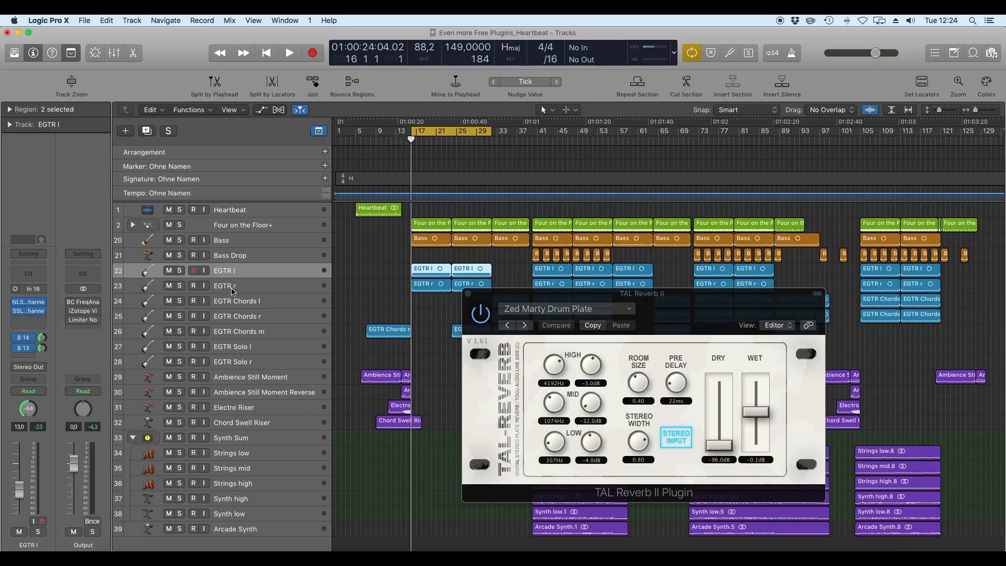
left_click(233, 290)
left_click(252, 304)
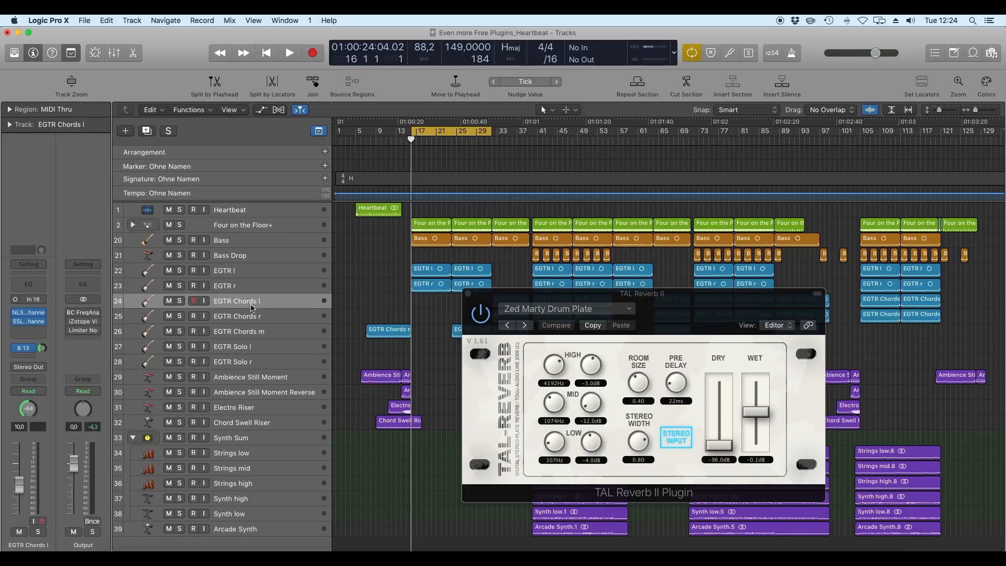
left_click(256, 317)
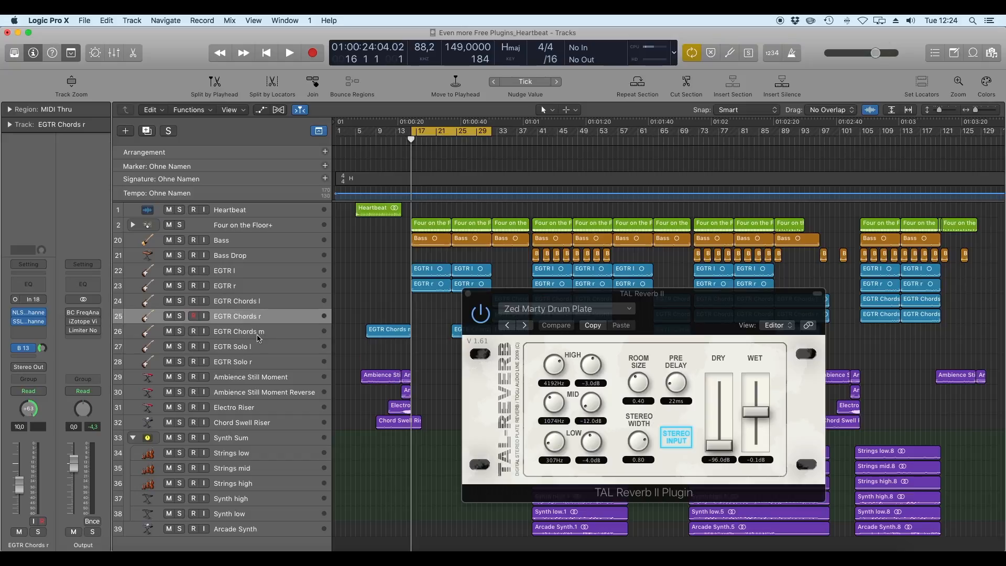
left_click(257, 335)
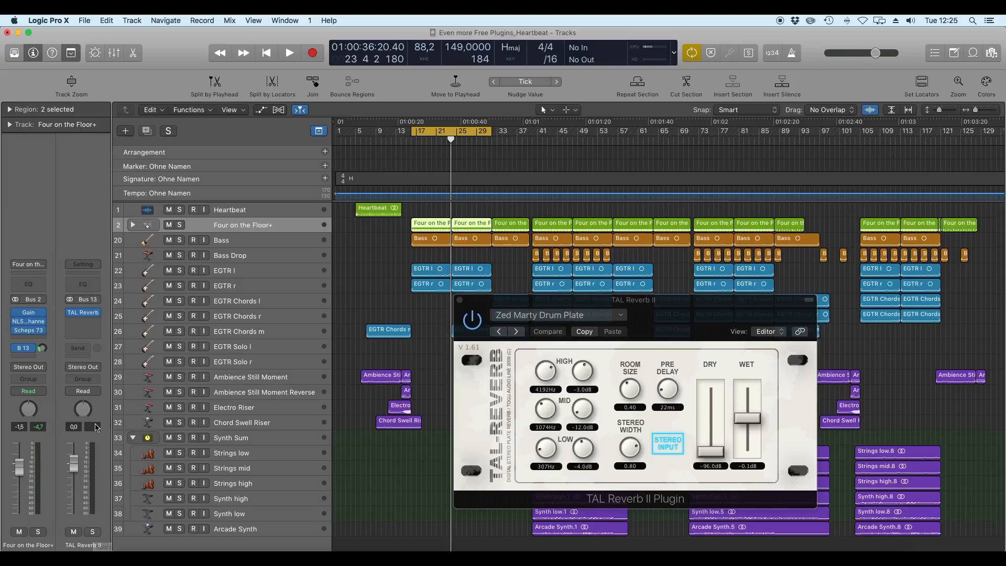
Play the song with the TAL Reverb II return soloed and raise the return's fader to 5.0 dB
key("space")
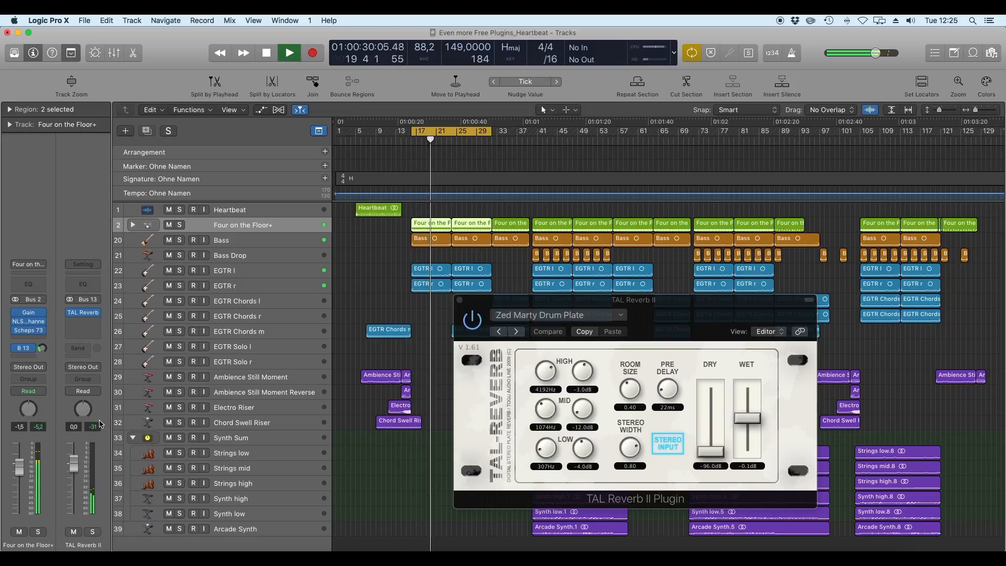
left_click(93, 532)
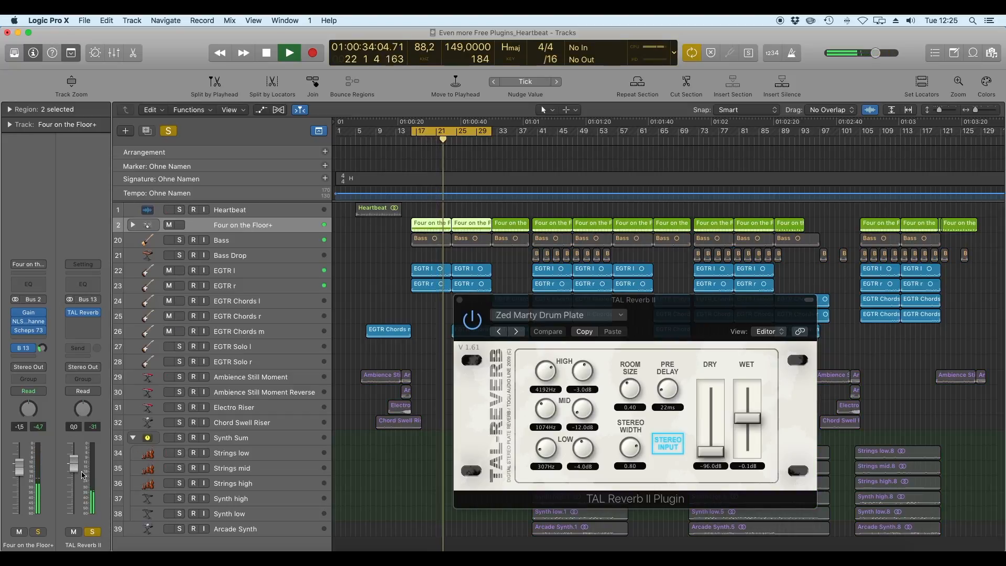
left_click_drag(74, 464, 74, 448)
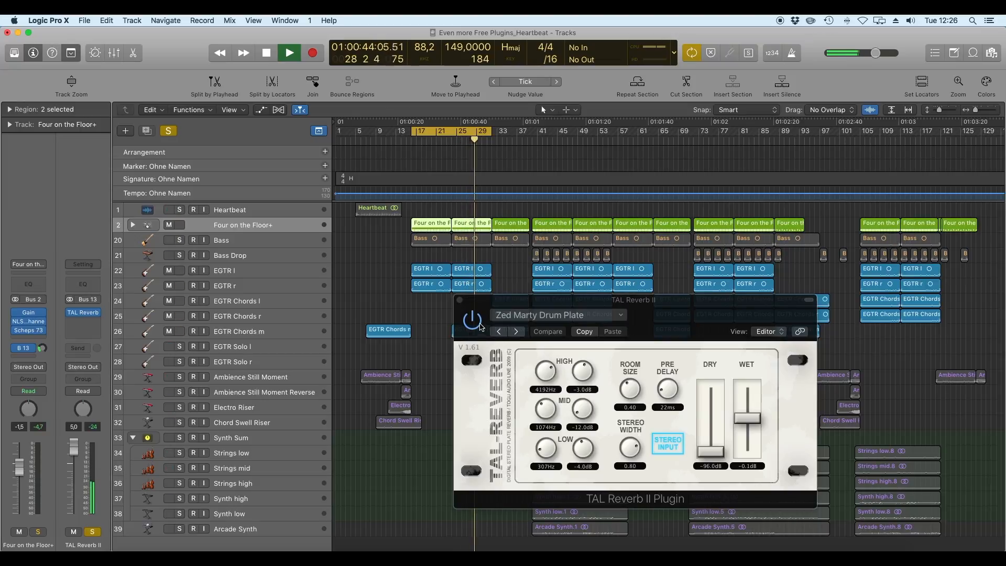
Compare the soloed return with TAL Reverb II bypassed and enabled, and move the plug-in window aside
left_click(477, 324)
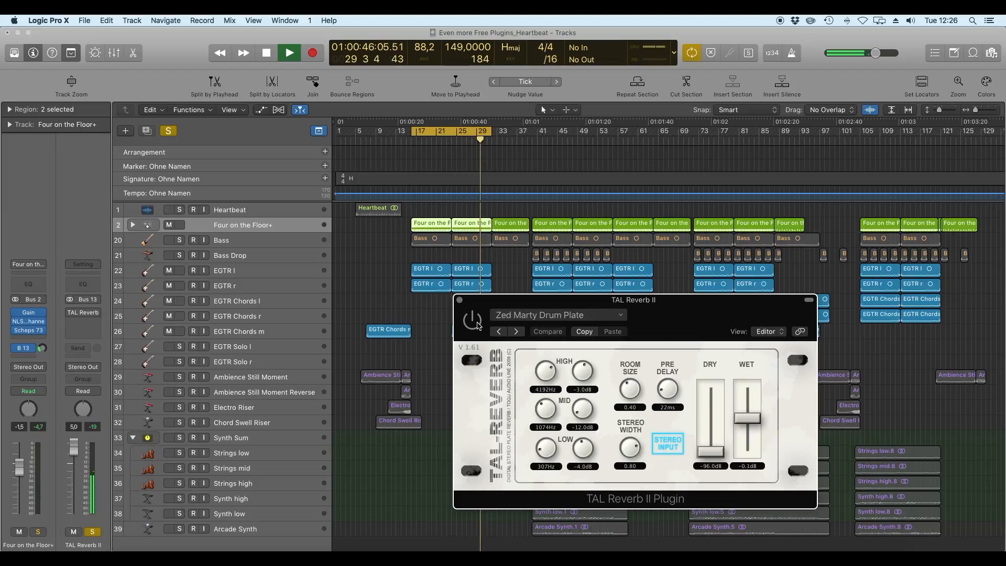
left_click(477, 324)
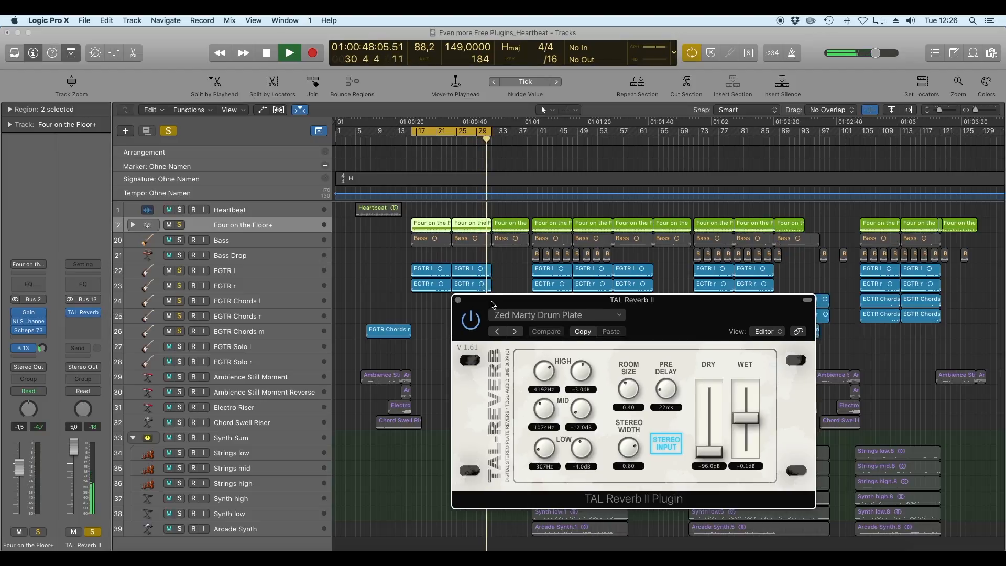
left_click_drag(499, 308, 418, 325)
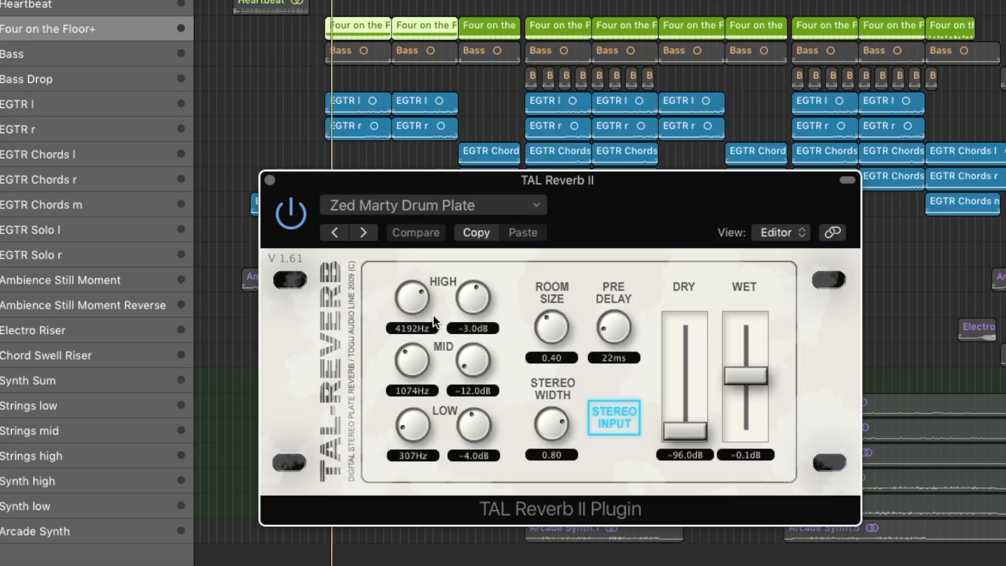
Sweep the reverb's HIGH band, then set its frequency to 4137 Hz and its gain to -1.7 dB
left_click_drag(418, 311, 437, 455)
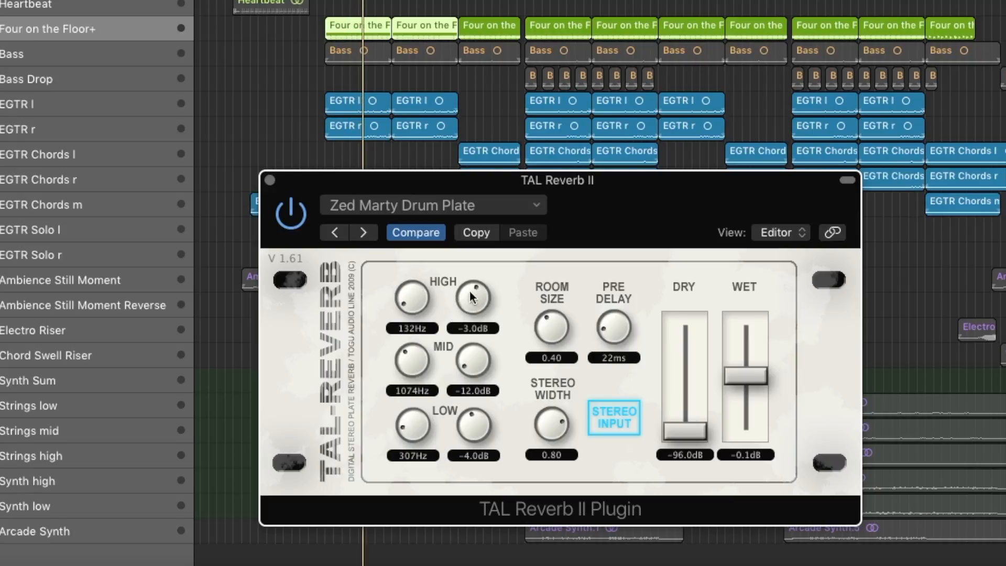
left_click_drag(406, 295, 439, 163)
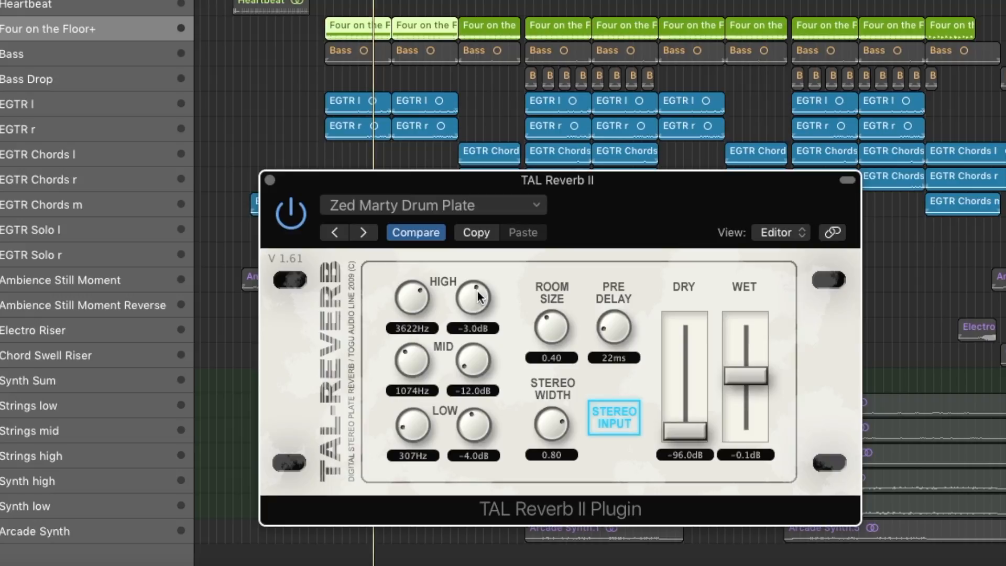
left_click_drag(476, 290, 480, 195)
left_click_drag(411, 276, 477, 338)
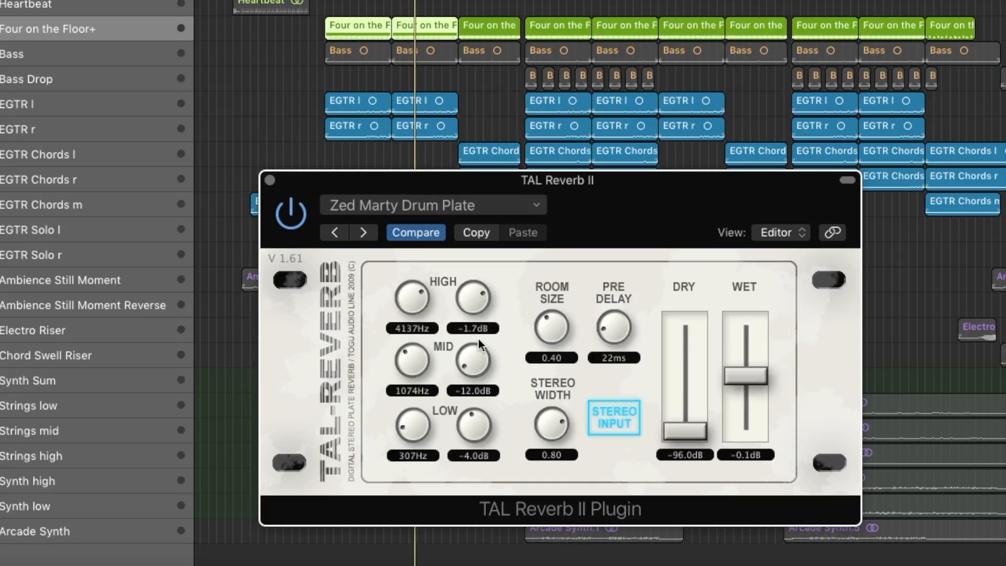
Adjust the reverb's MID band to 648 Hz with a gain of -6.5 dB
left_click_drag(414, 361, 414, 389)
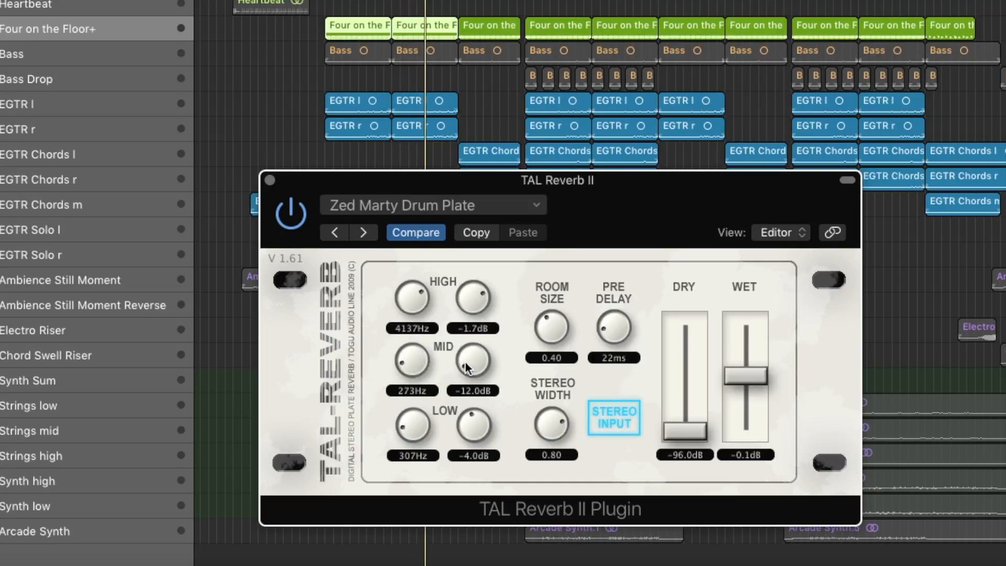
left_click_drag(465, 362, 479, 275)
left_click_drag(412, 362, 413, 329)
left_click_drag(473, 362, 475, 402)
Sweep the reverb's LOW band up, then bring it back to 843 Hz with a gain of -4.5 dB
left_click_drag(407, 431, 475, 323)
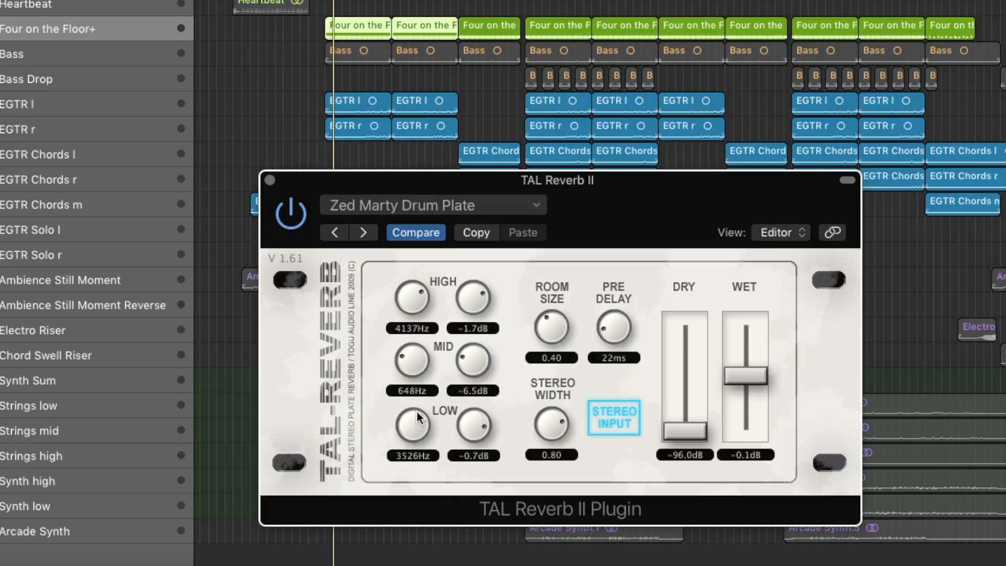
left_click_drag(412, 425, 437, 507)
left_click_drag(476, 425, 504, 529)
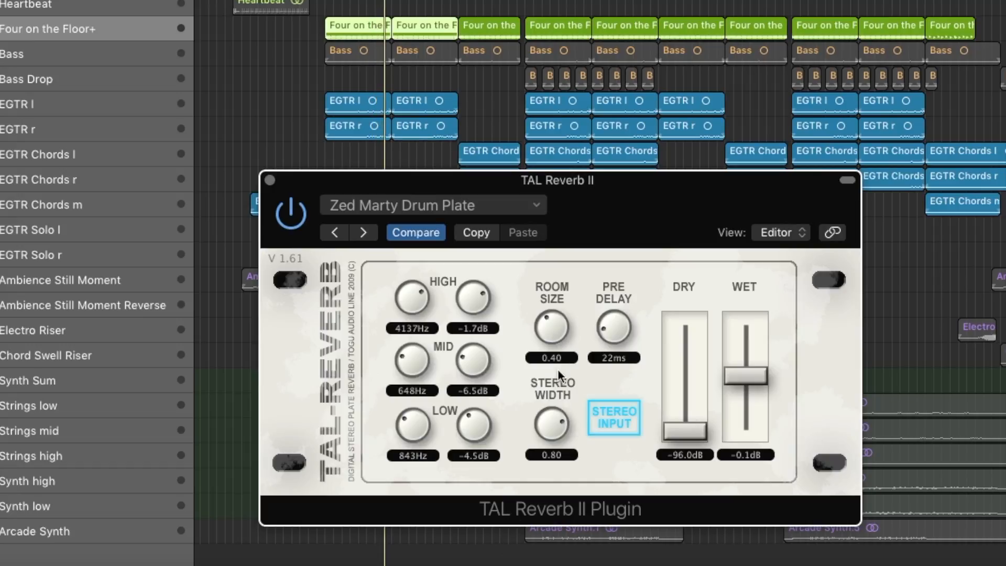
Set the reverb's stereo width to 0.85 and its pre-delay to 38 ms after trying 699 ms
left_click_drag(549, 411, 577, 406)
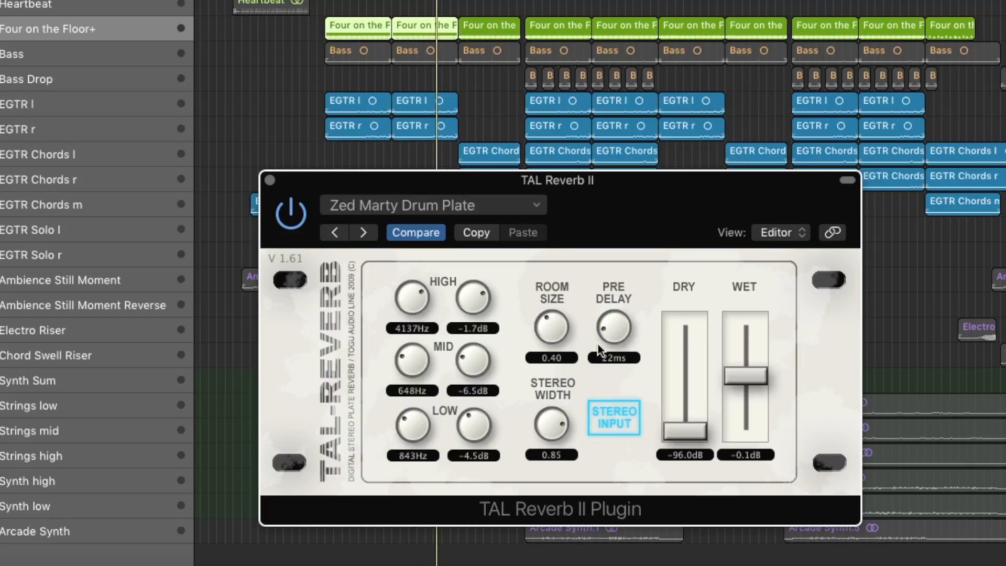
left_click_drag(610, 324, 616, 159)
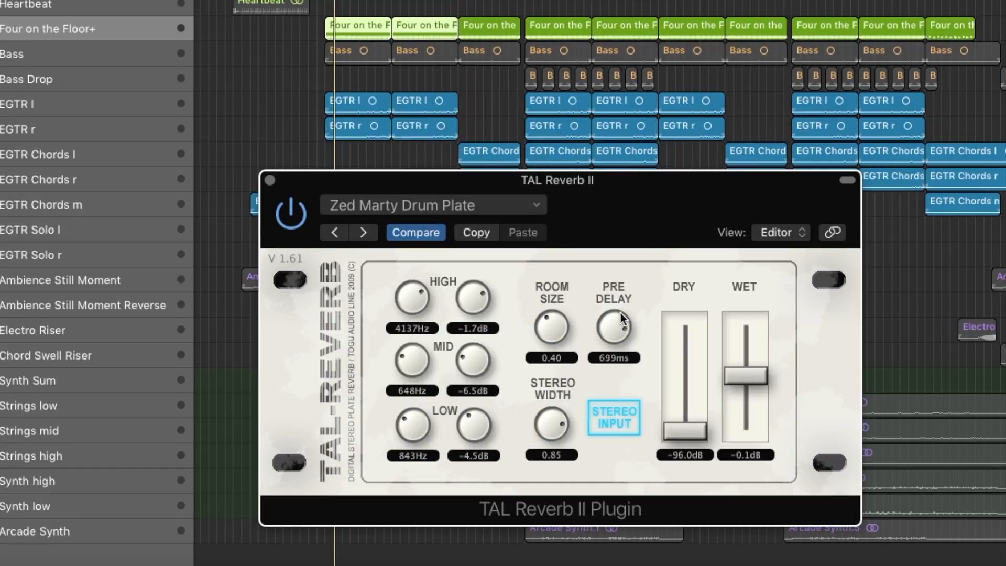
left_click_drag(615, 317, 625, 469)
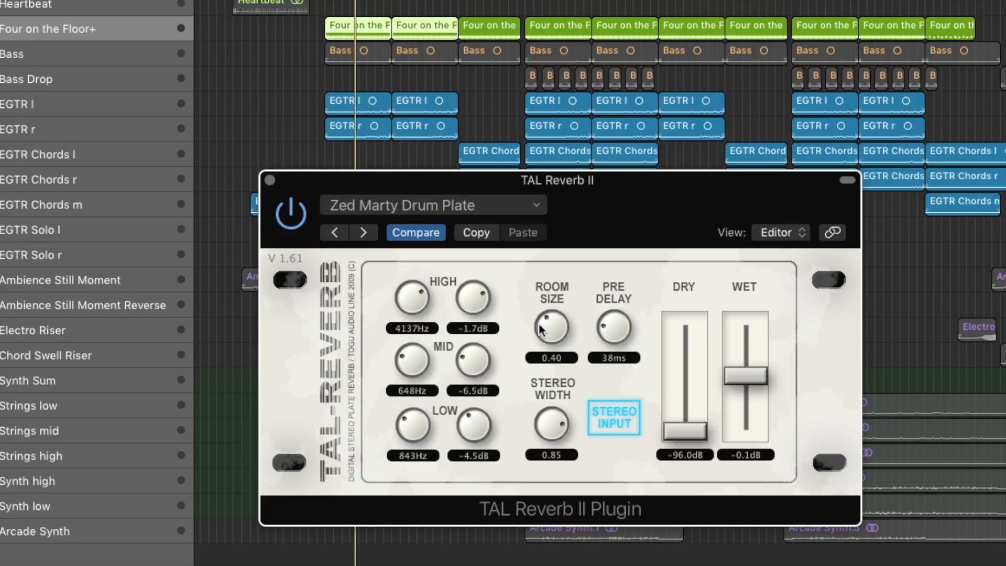
Try larger and smaller room sizes on the reverb, then set the room size to 0.30
left_click_drag(547, 317, 554, 262)
left_click_drag(553, 256, 568, 373)
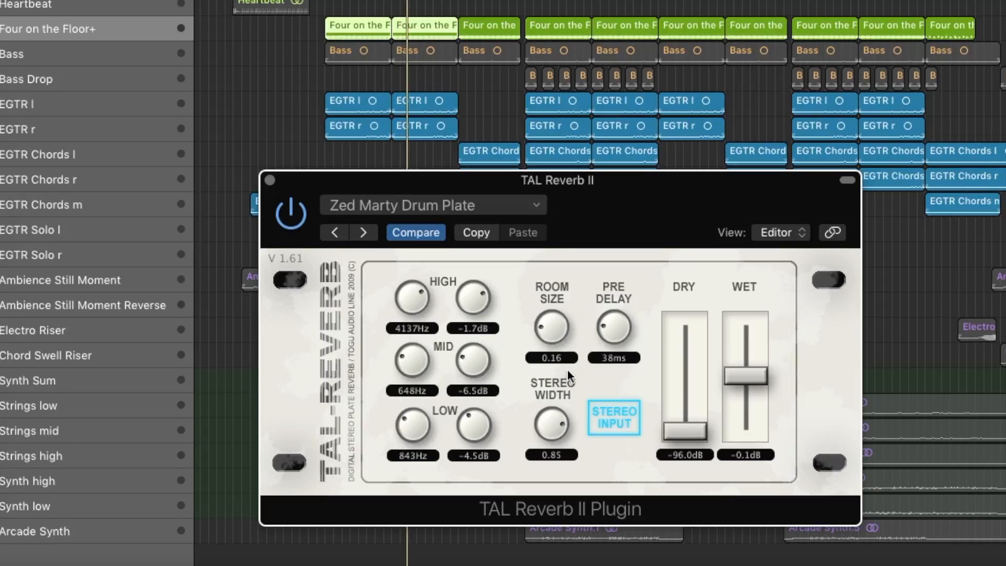
left_click_drag(555, 328, 557, 297)
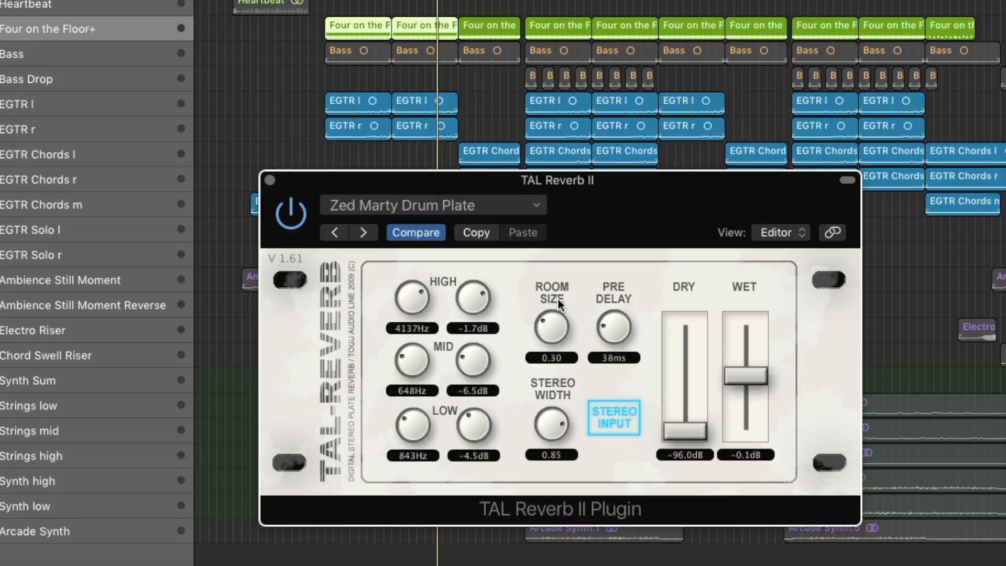
Try a dry level of 7.8 dB with a room size of 0.40, then return the dry level to -96.0 dB
left_click_drag(672, 433, 681, 291)
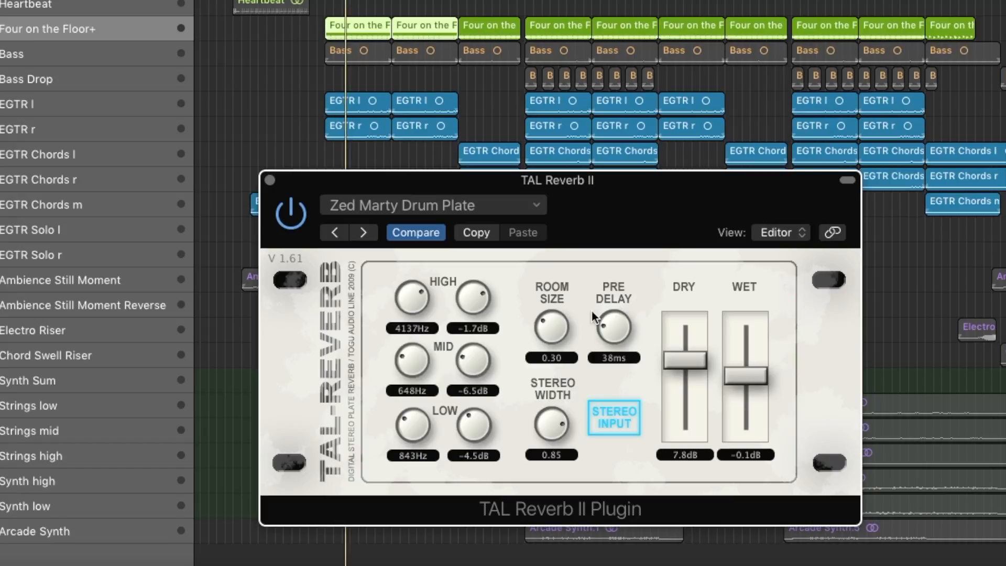
left_click_drag(547, 332, 552, 275)
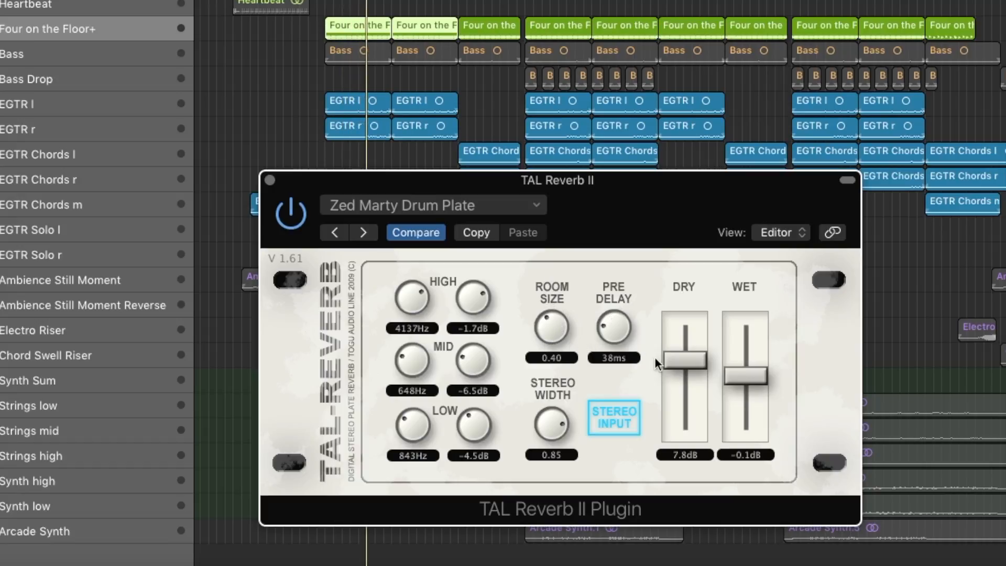
left_click_drag(682, 360, 693, 531)
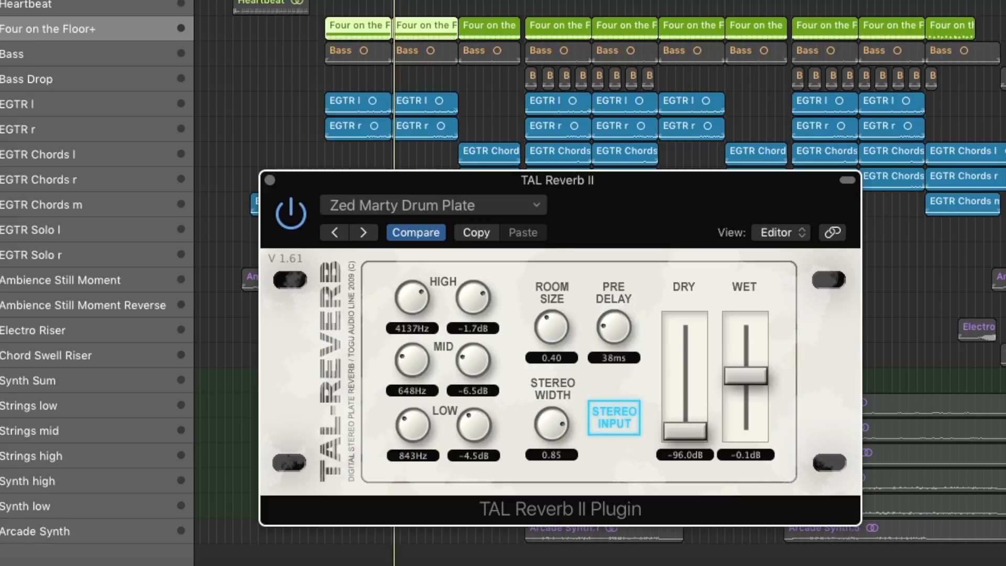
Load the factory preset 80's Plate in TAL Reverb II
left_click(360, 209)
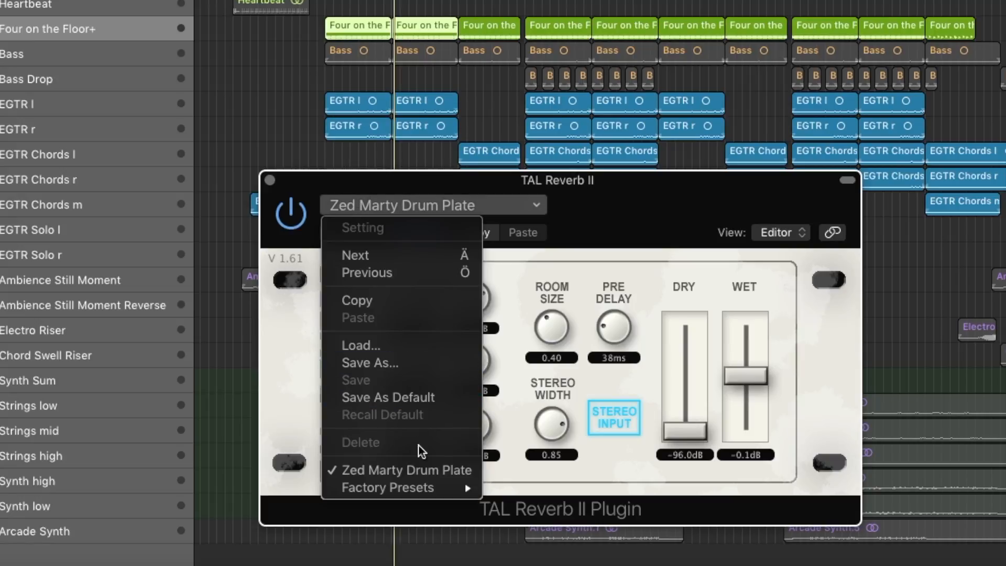
mouse_move(424, 488)
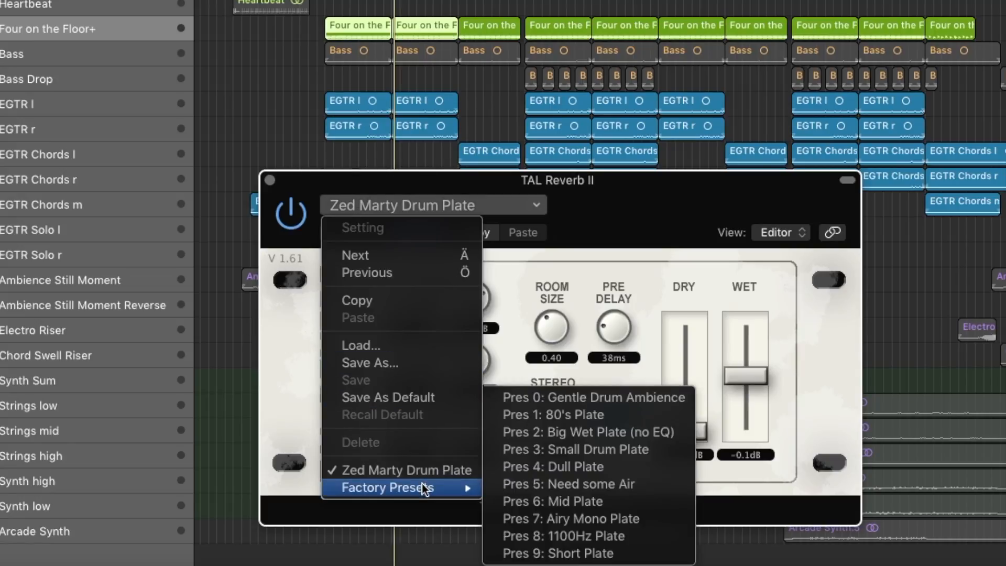
left_click(586, 413)
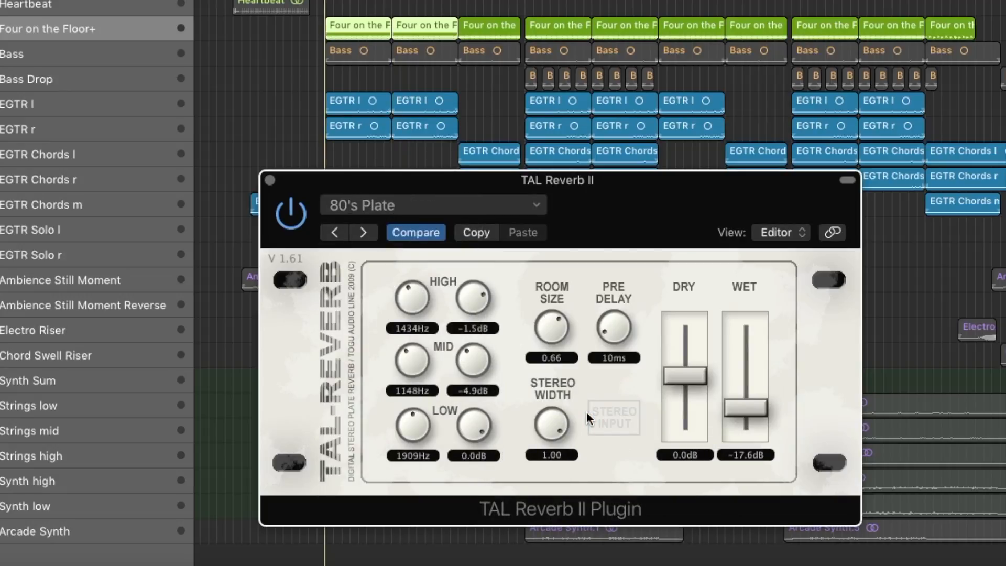
Set the preset's dry level to -96.0 dB and its wet level to -5.3 dB
left_click_drag(743, 406, 743, 381)
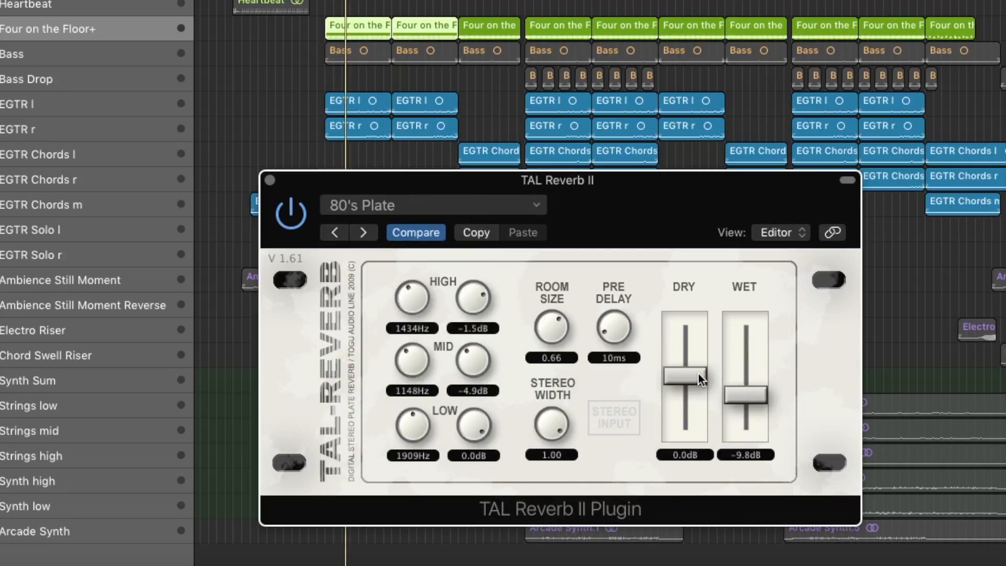
left_click_drag(698, 373, 704, 494)
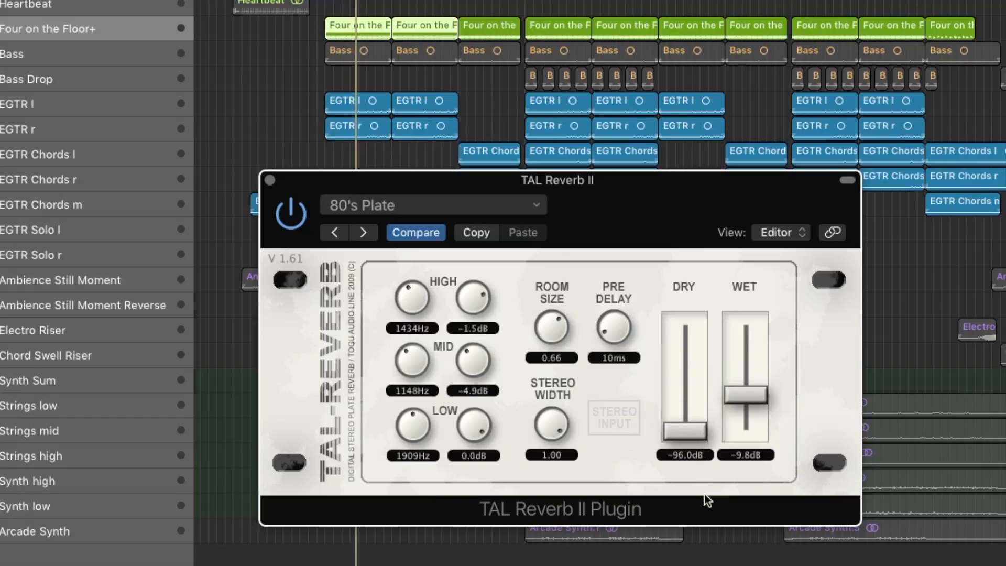
left_click_drag(752, 390, 752, 374)
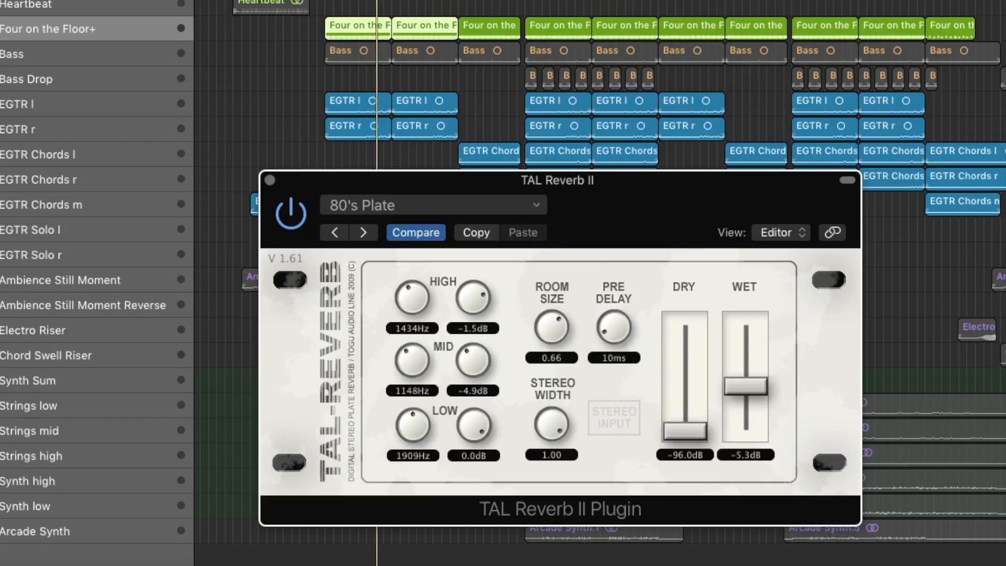
Unsolo the reverb return and toggle the TAL Reverb II bypass to compare within the full mix
key("s")
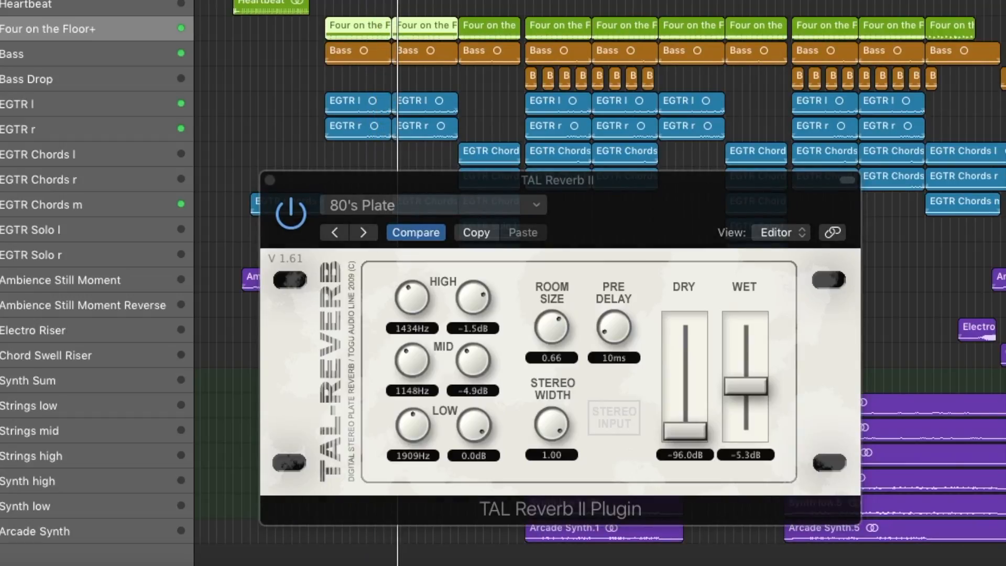
left_click(283, 214)
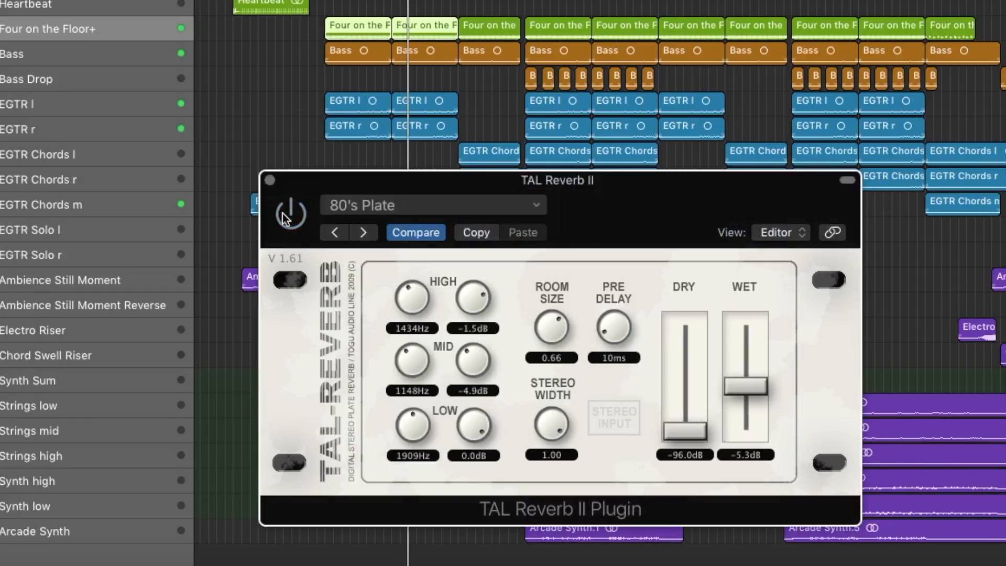
left_click(283, 214)
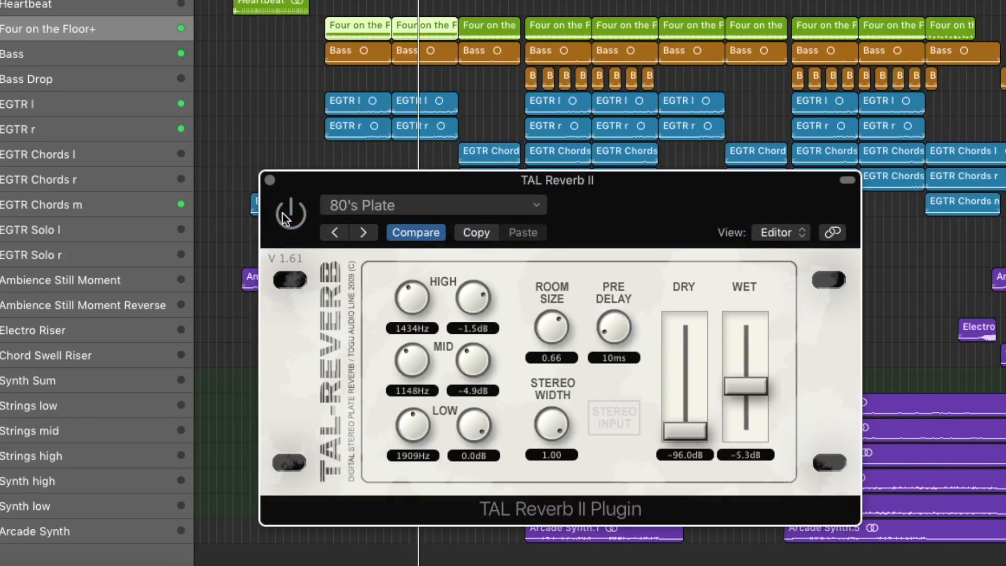
Lower the wet level, then load the factory preset Dull Plate with the dry level at -96.0 dB and wet at -7.3 dB
left_click_drag(766, 382, 766, 394)
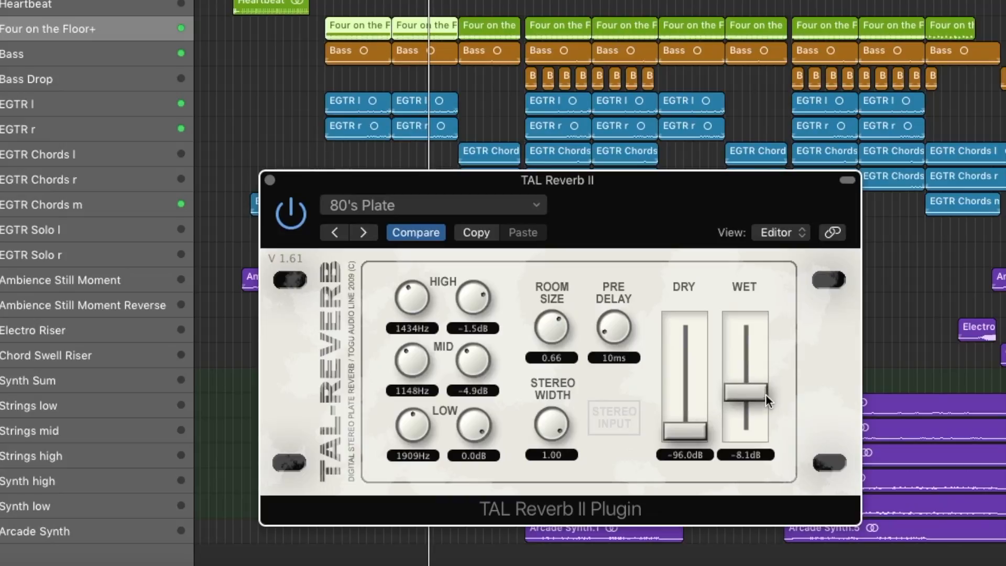
left_click(508, 203)
mouse_move(472, 486)
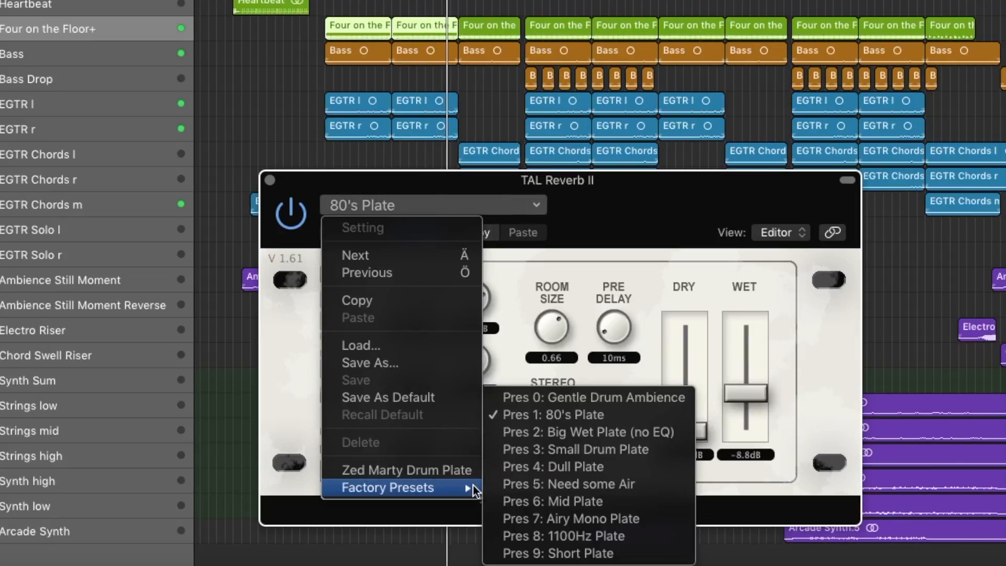
left_click(617, 472)
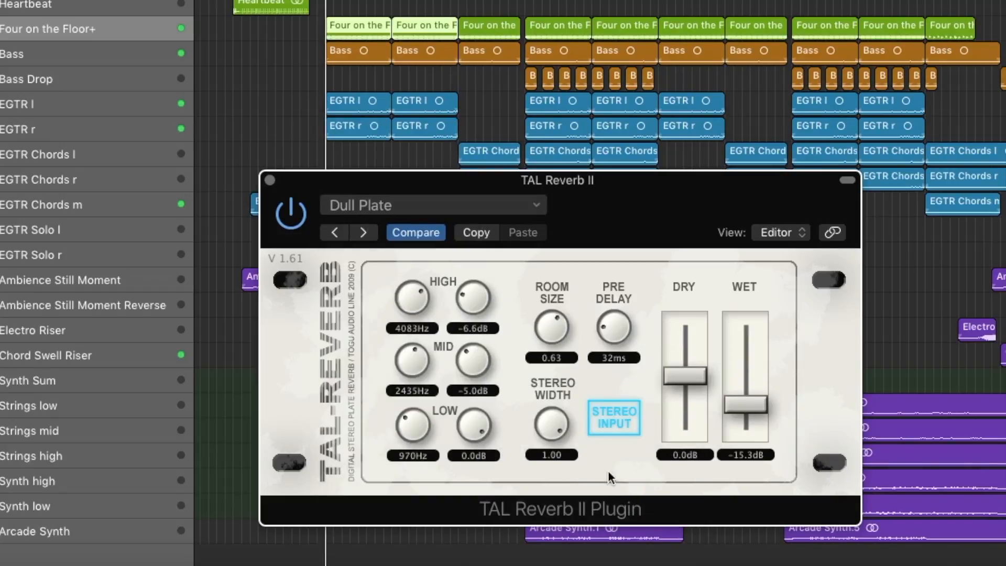
left_click_drag(685, 416, 684, 434)
left_click_drag(745, 404, 760, 373)
Load the factory preset Short Plate and set its dry level to -96.0 dB and its wet level to 0.8 dB
left_click(363, 197)
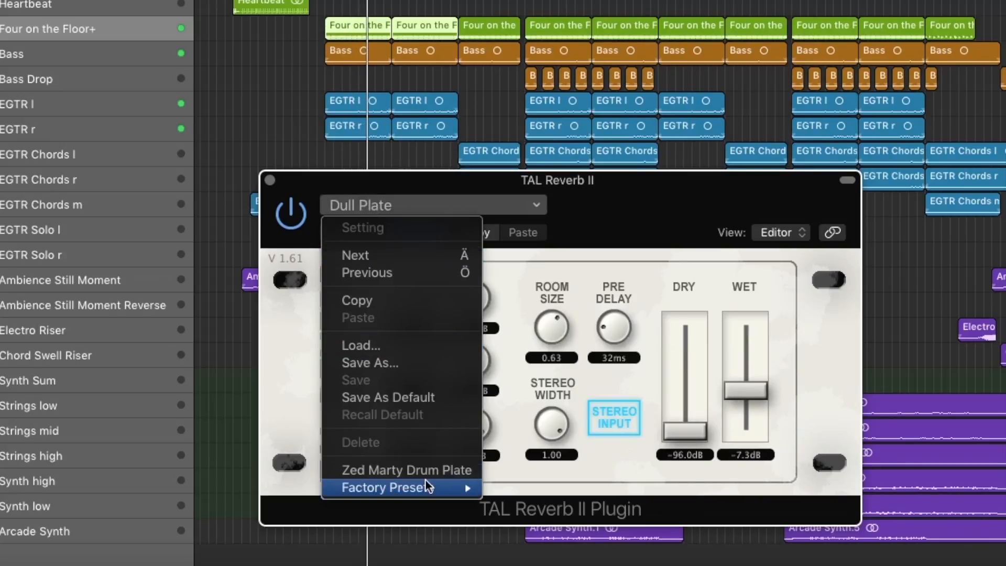
mouse_move(426, 486)
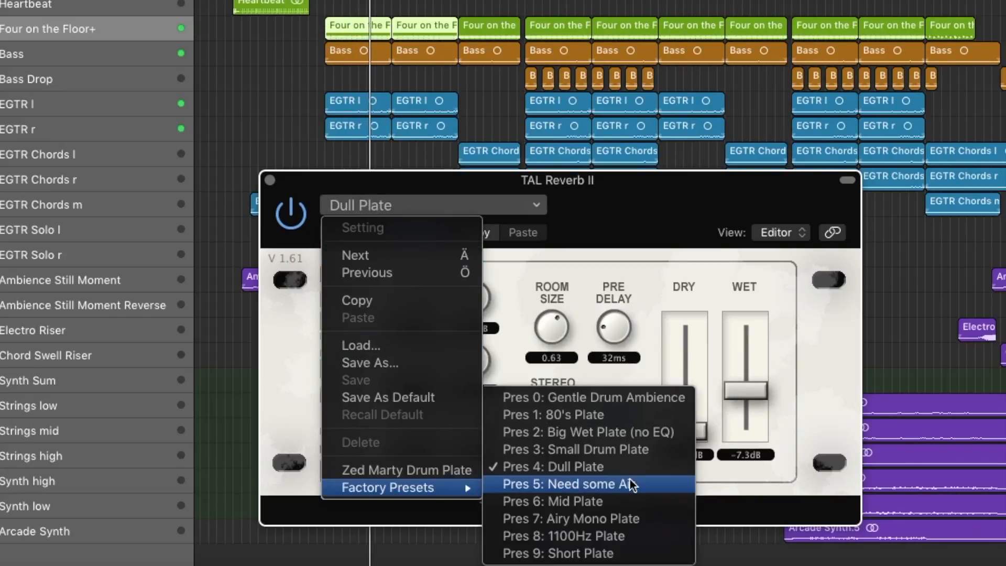
left_click(634, 553)
left_click_drag(700, 378, 703, 493)
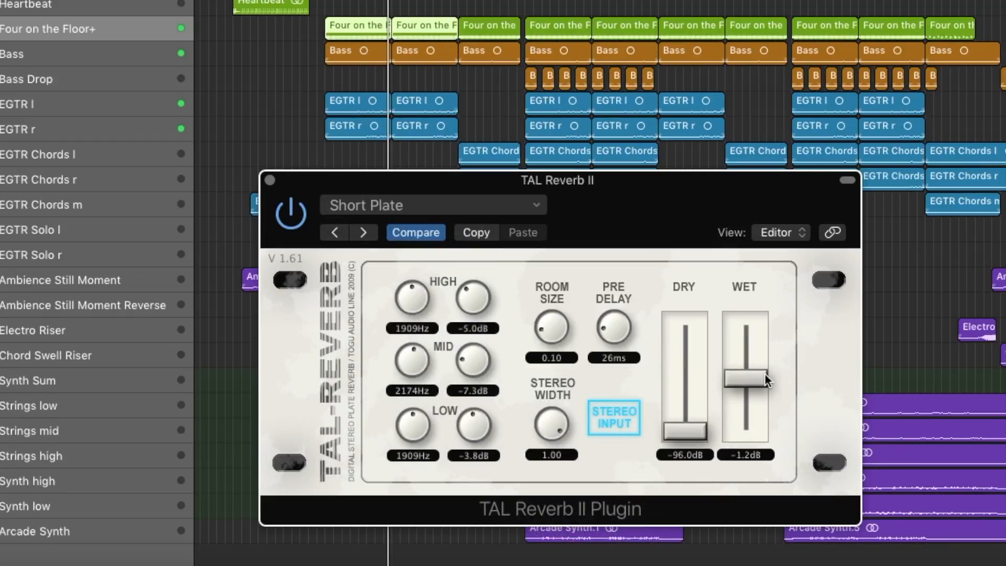
mouse_move(765, 374)
left_mouse_down()
mouse_move(771, 304)
mouse_move(769, 367)
left_mouse_up()
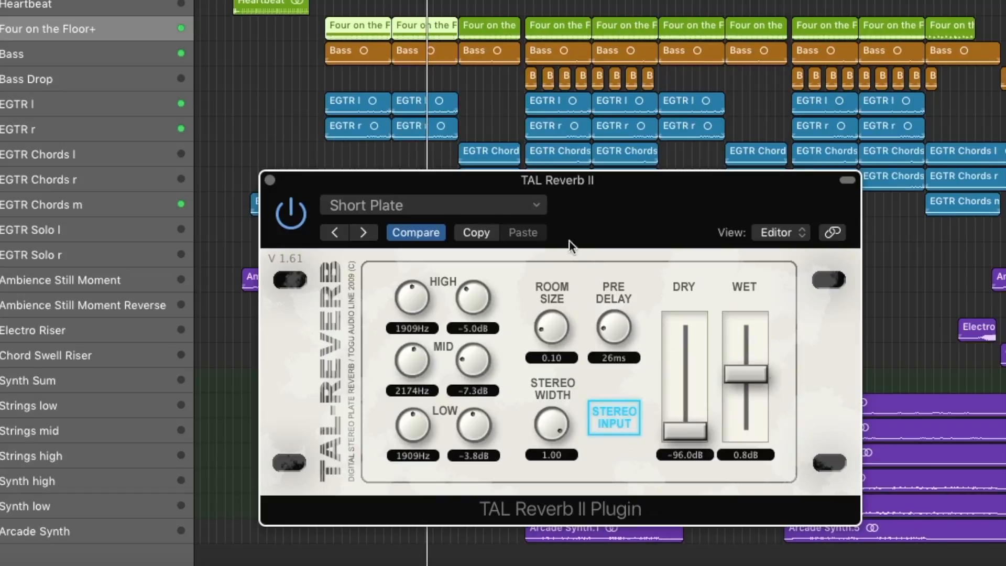
Load the saved Zed Marty Drum Plate preset and set its wet level to -0.5 dB
left_click(540, 206)
left_click(410, 474)
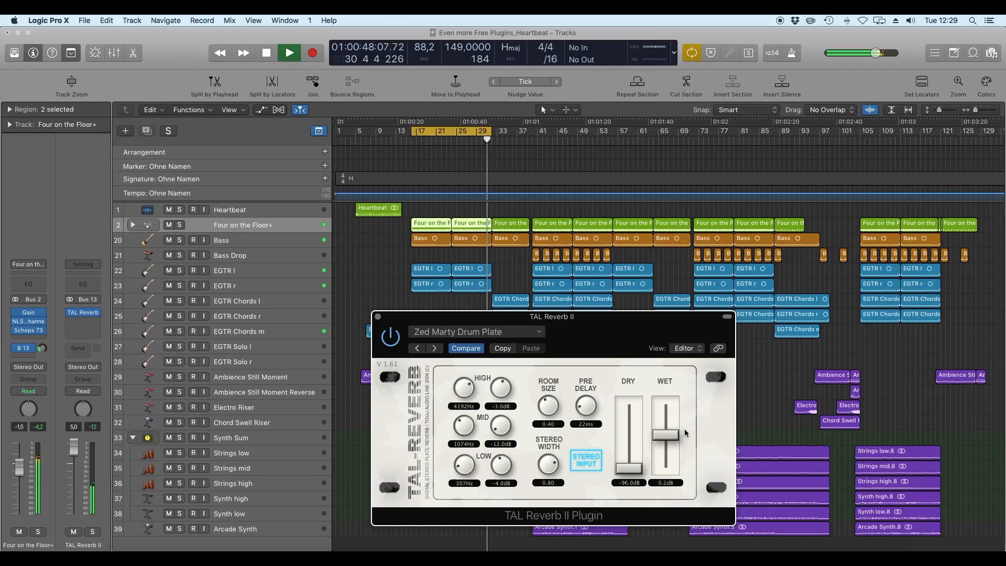
left_click_drag(675, 436, 675, 437)
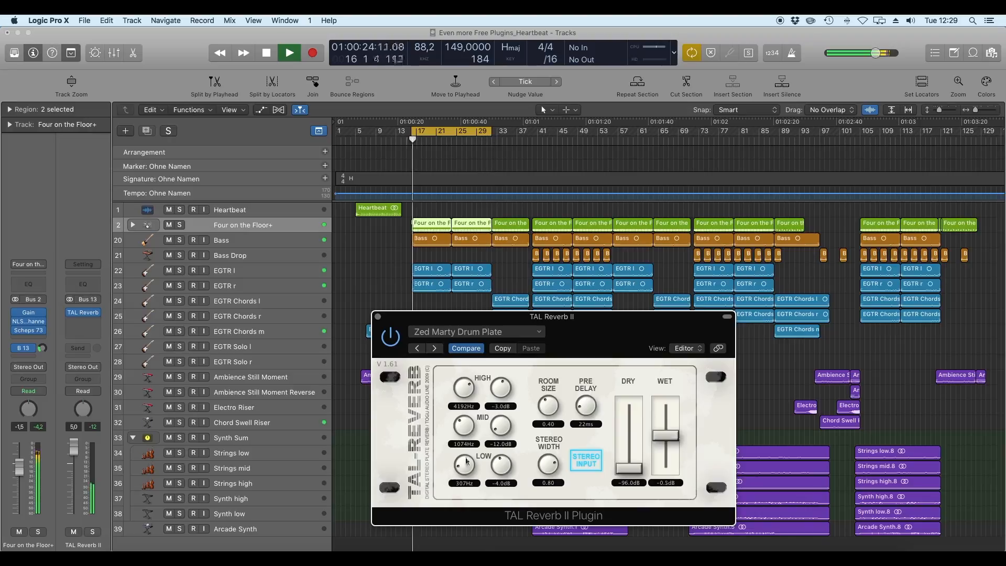
Lower the TAL Reverb II return's volume fader to 0.0 dB, stop playback, and lower the fader further to -1.2 dB
left_click_drag(73, 448, 74, 463)
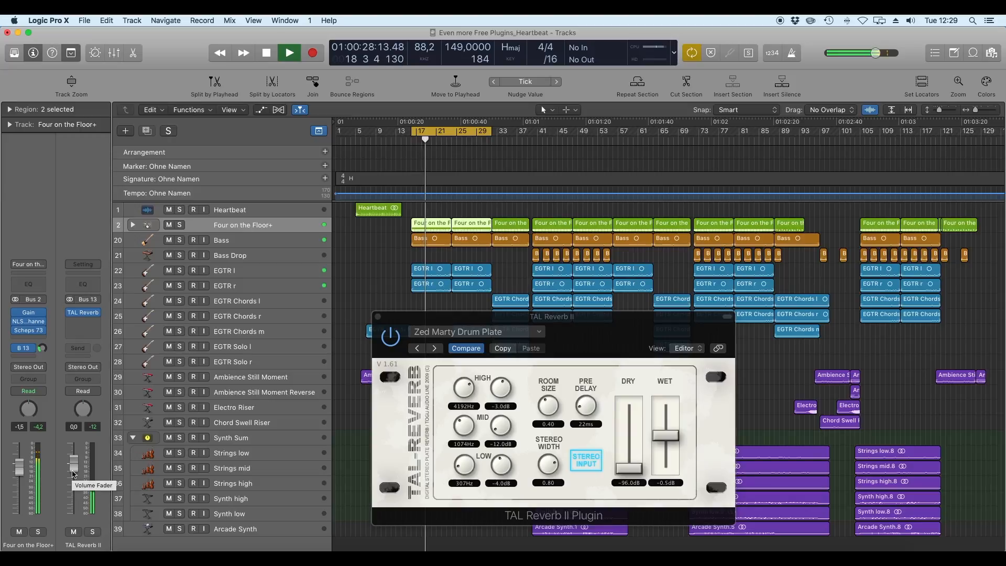
key("space")
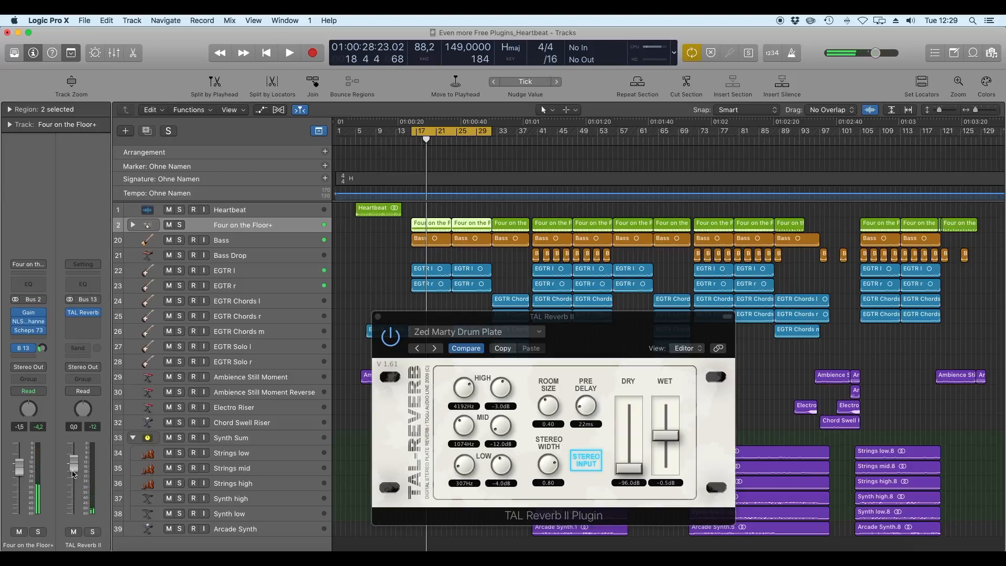
left_click_drag(576, 334, 562, 333)
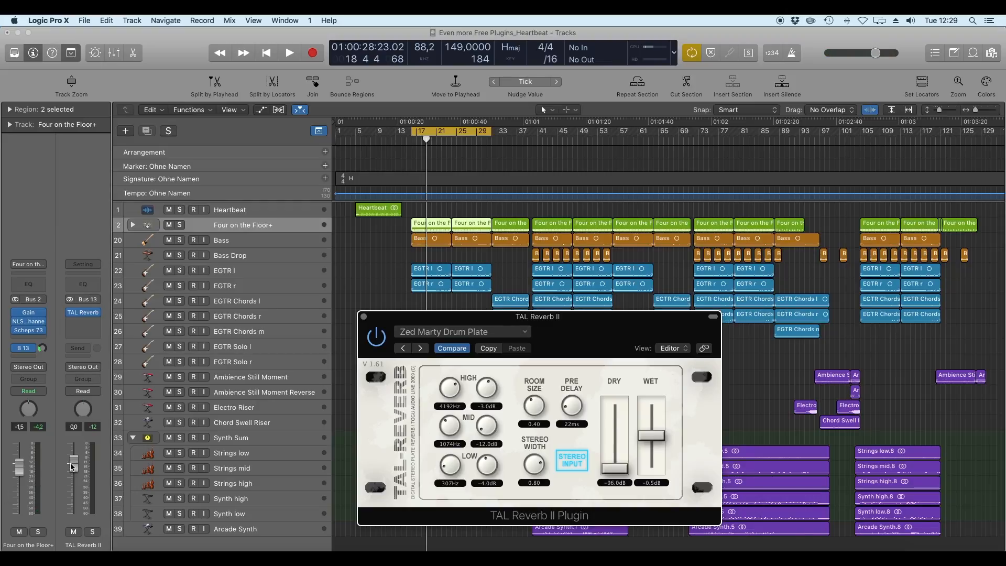
left_click_drag(72, 466, 74, 467)
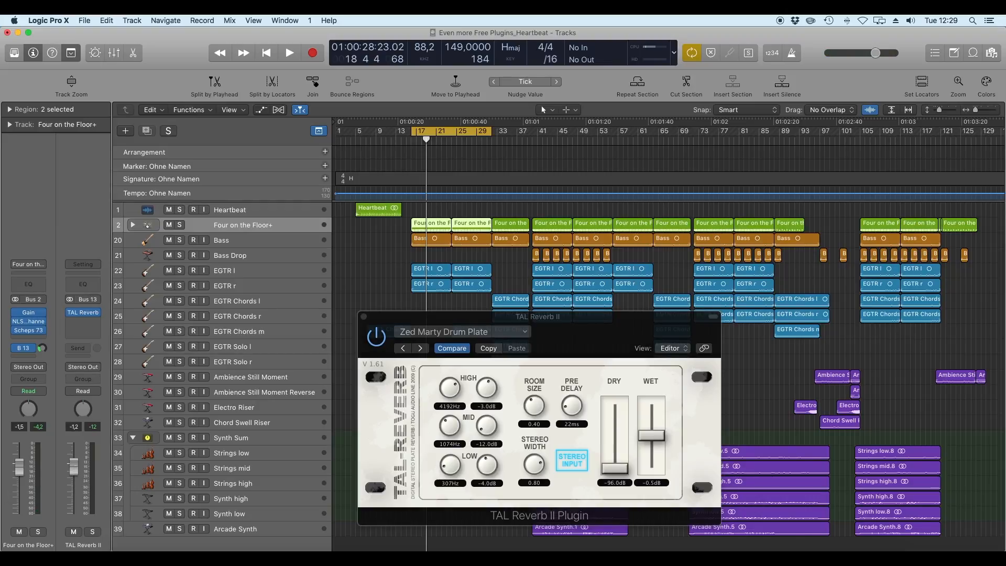
Resume playback, then mute and unmute the TAL Reverb II return to compare the mix with and without reverb
key("space")
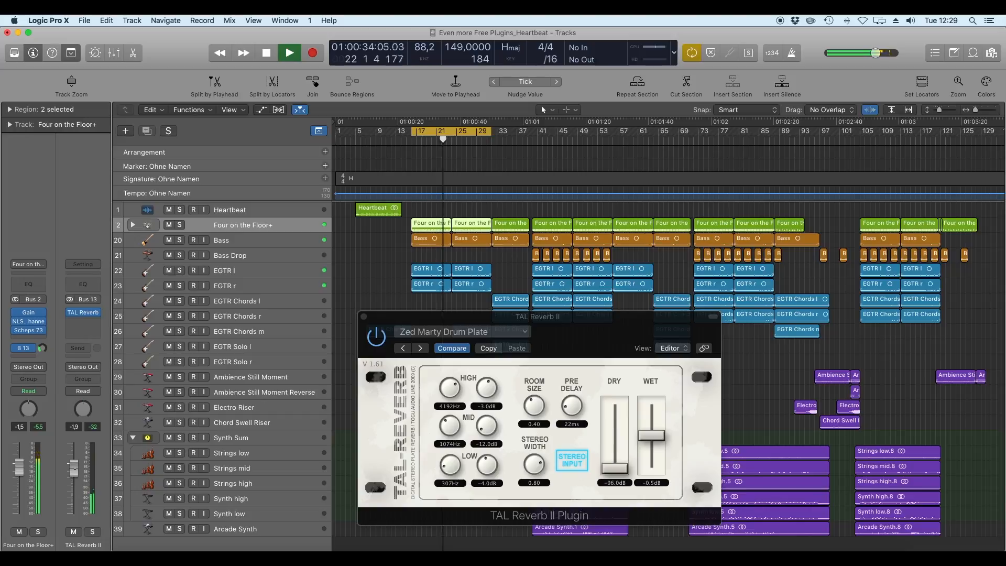
left_click(74, 532)
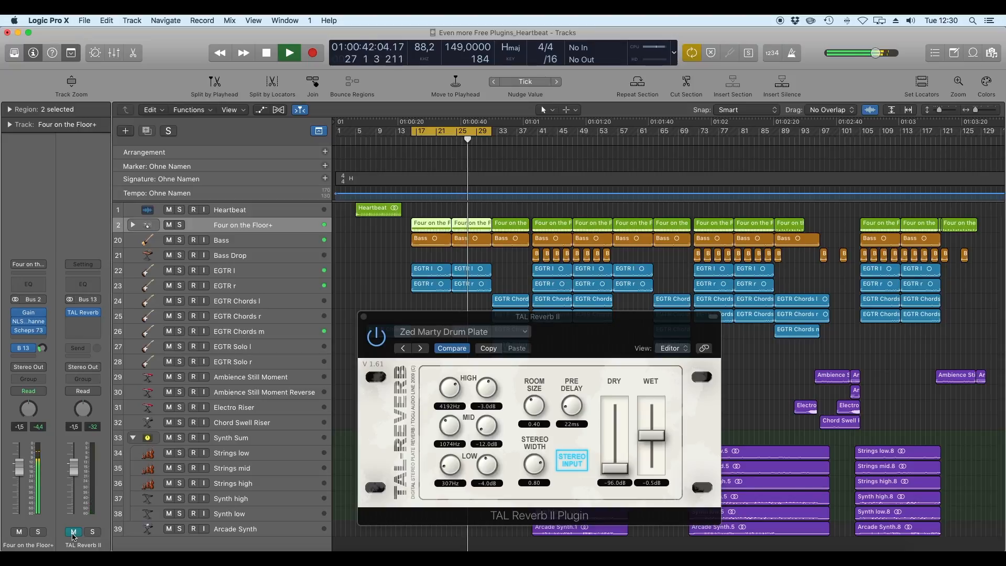
left_click(73, 533)
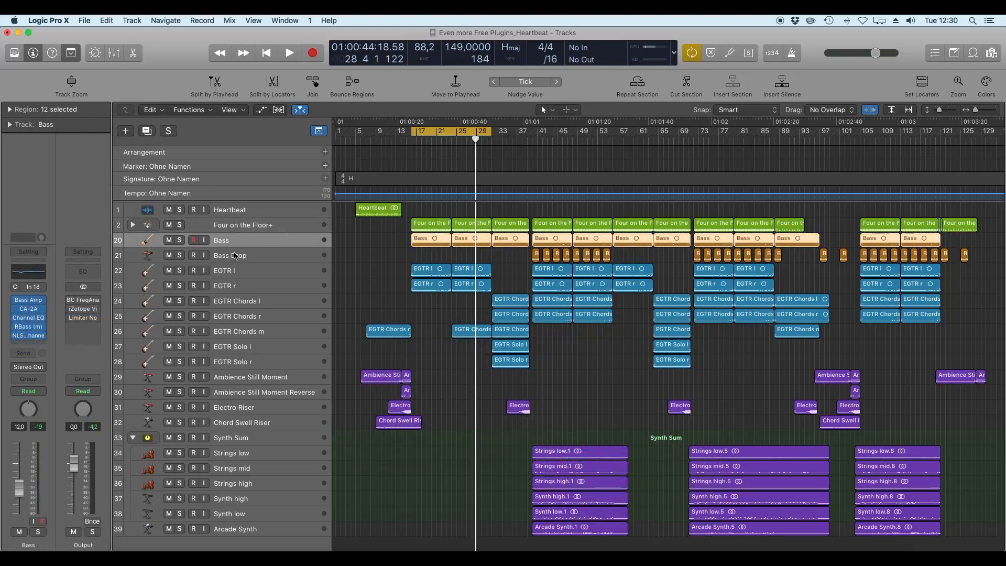
Open the CA-2A compressor on the Bass track, place its window over the arrangement and solo the Bass
left_click(28, 309)
left_click_drag(176, 62, 487, 326)
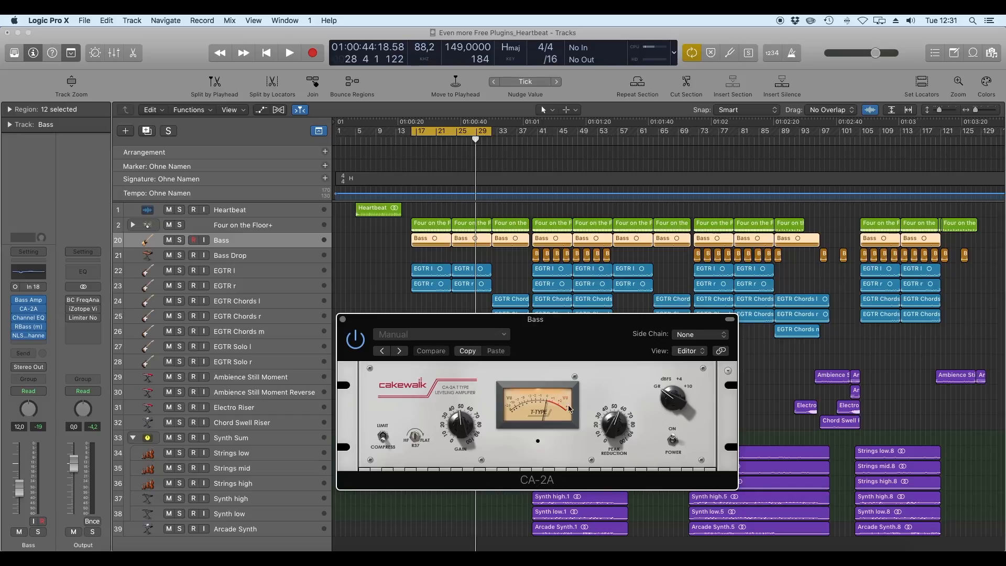
left_click_drag(568, 409, 565, 409)
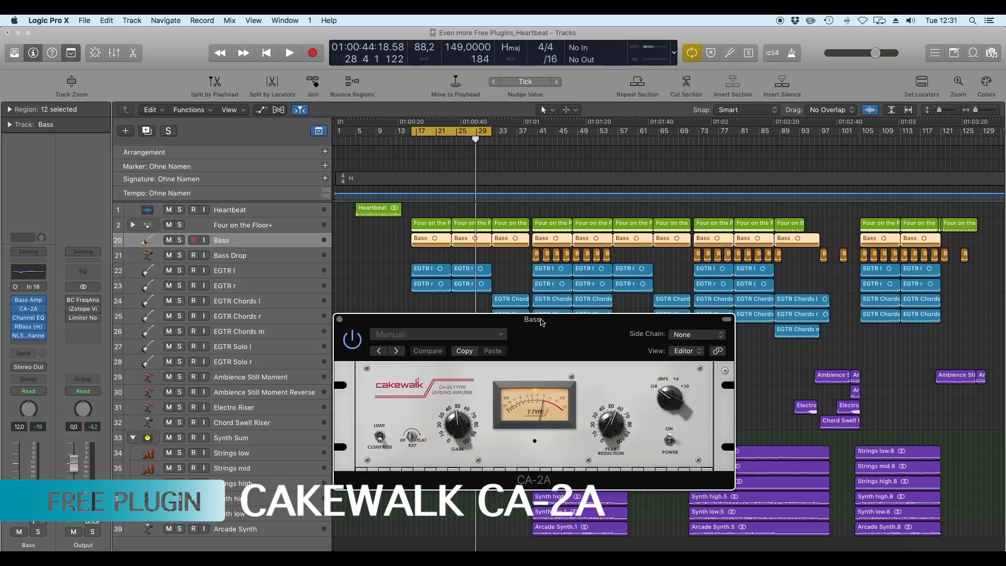
left_click(183, 240)
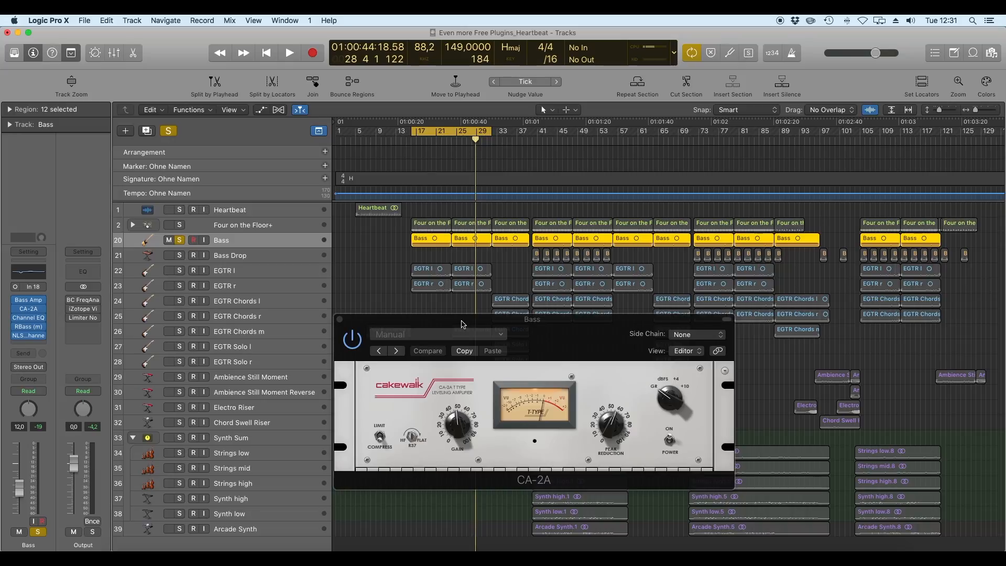
left_click_drag(461, 321, 460, 332)
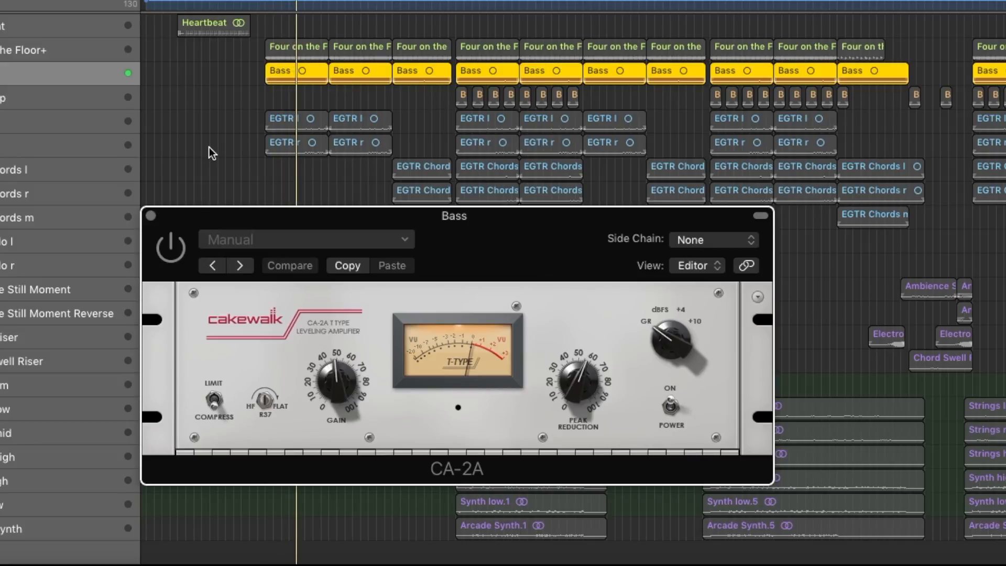
Enable the CA-2A and raise its peak reduction to about 75 and its gain to 69.0%
left_click(175, 251)
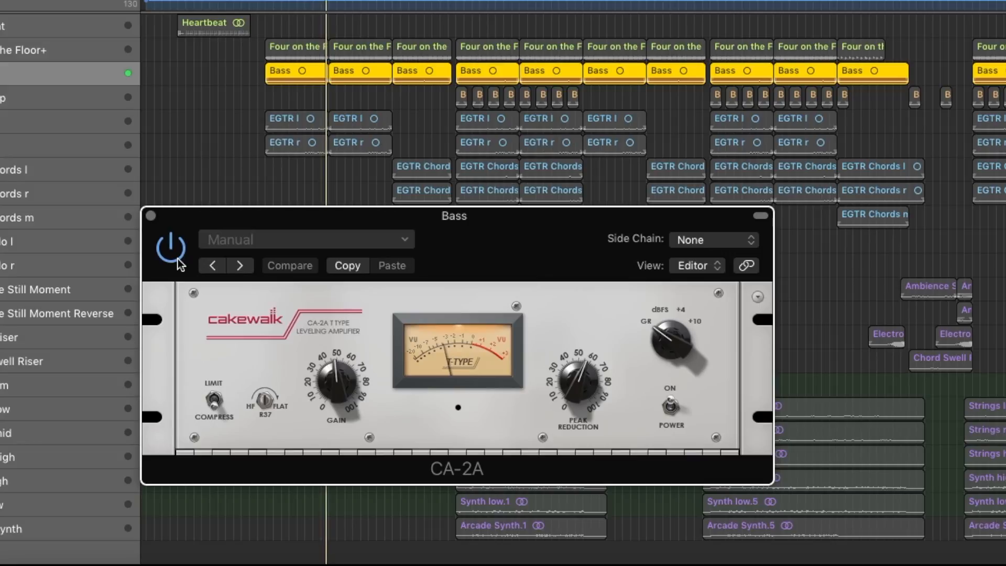
left_click_drag(577, 379, 590, 319)
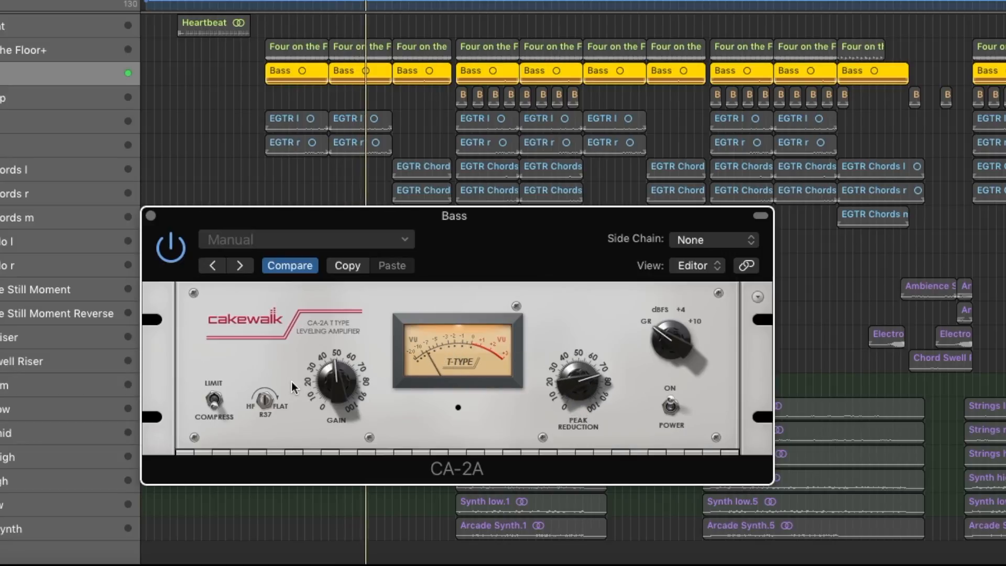
left_click_drag(337, 367, 339, 347)
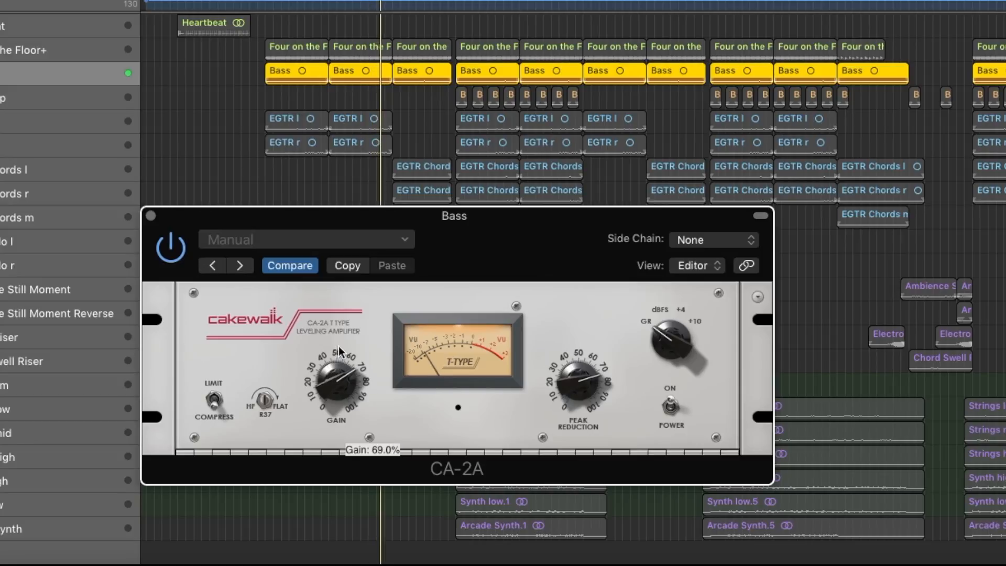
Lower the CA-2A gain to about 60, toggling the plug-in's bypass before and after the change to compare levels
left_click(165, 244)
left_click(165, 244)
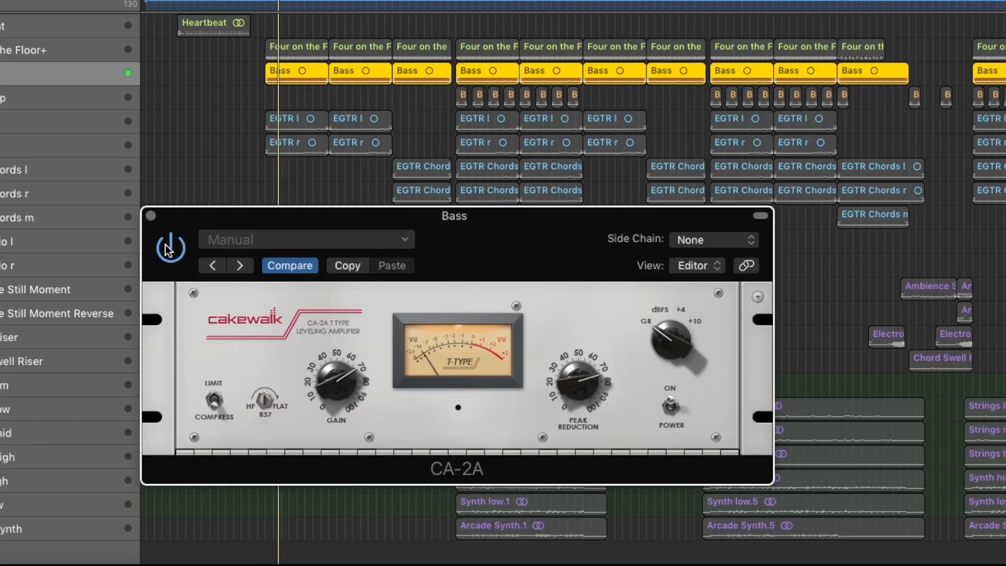
left_click_drag(351, 390, 352, 397)
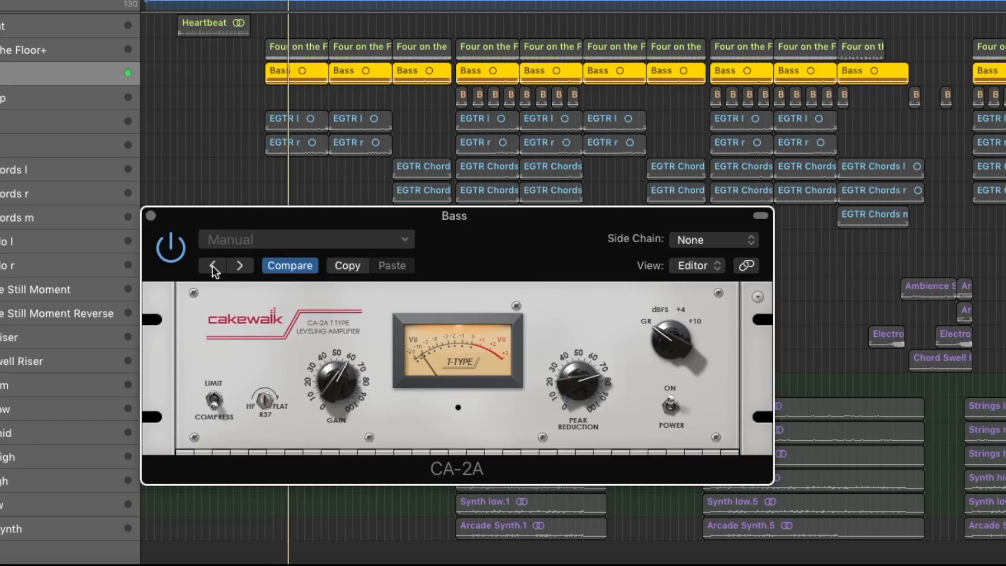
left_click(180, 251)
left_click(180, 251)
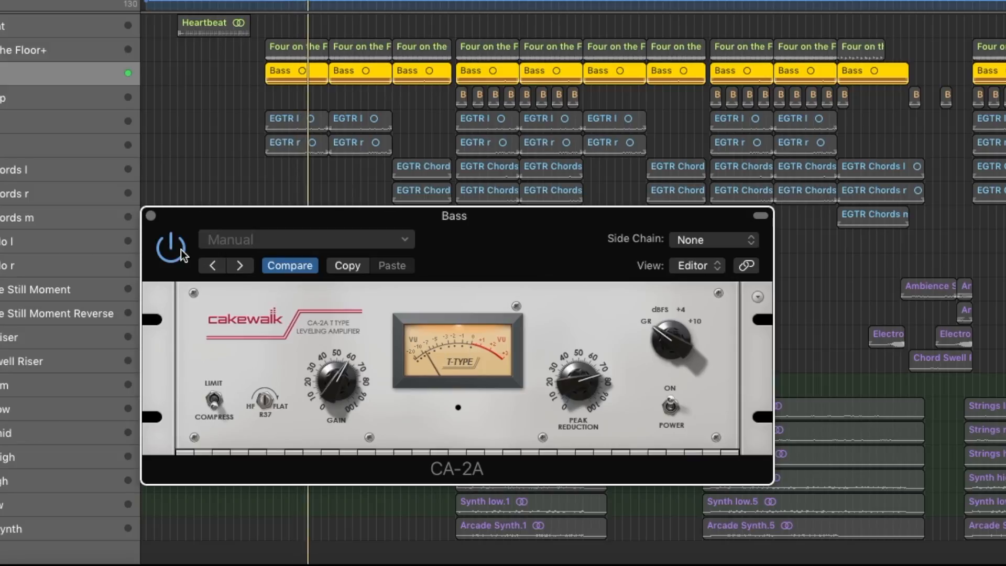
Set the CA-2A gain to about 45 and peak reduction to just above 50, then toggle the bypass to compare
left_click_drag(339, 376, 338, 511)
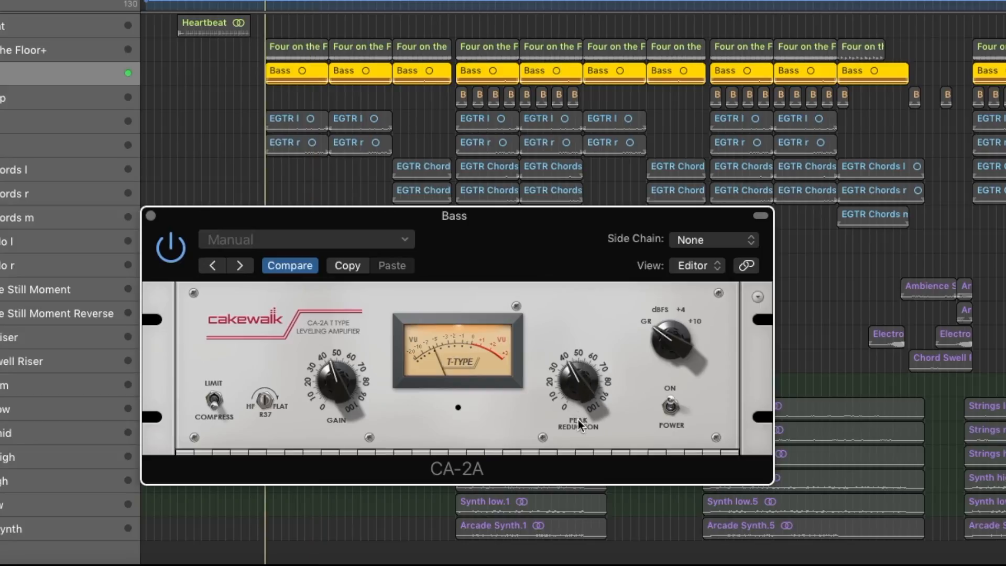
left_click_drag(577, 419, 581, 368)
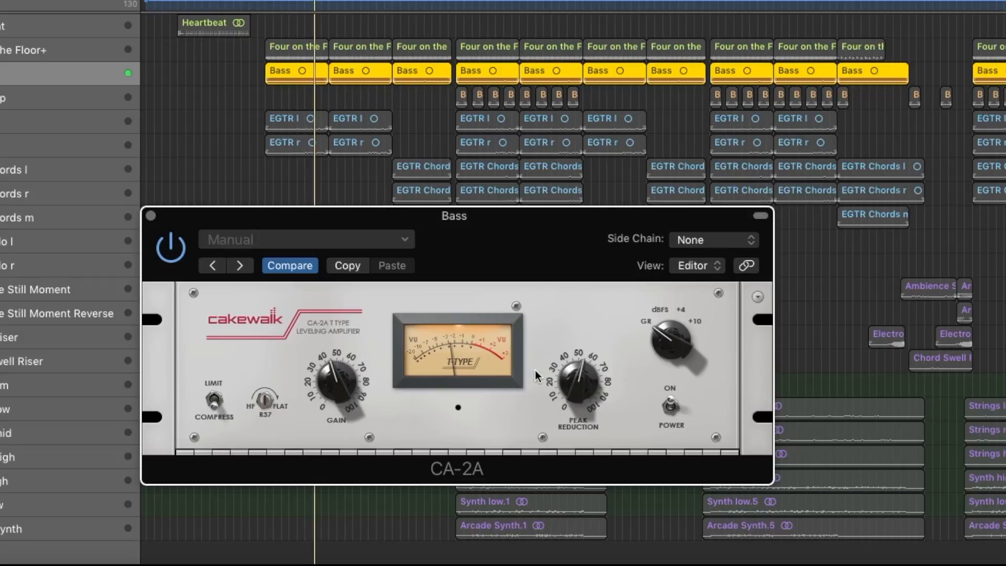
left_click(169, 245)
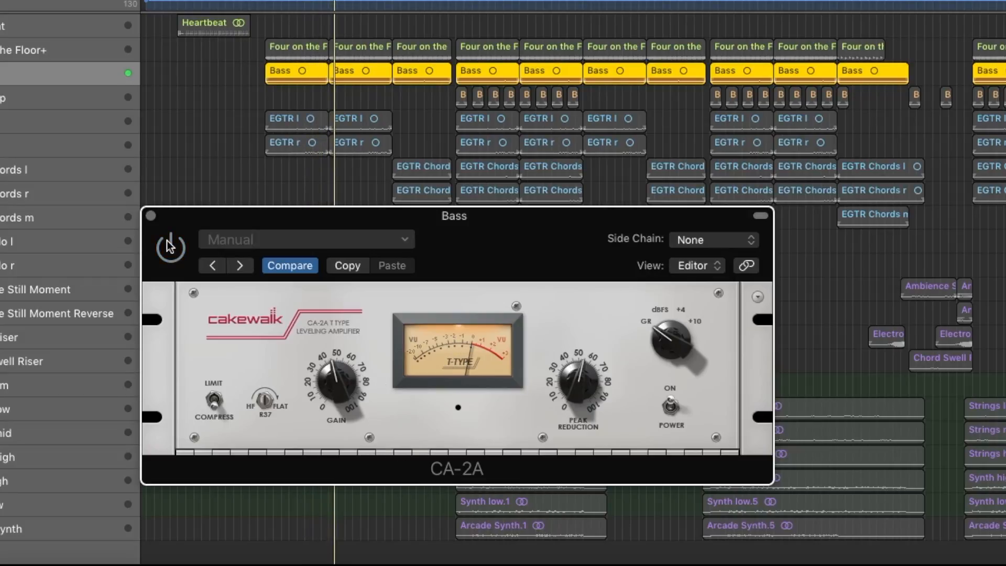
left_click(167, 240)
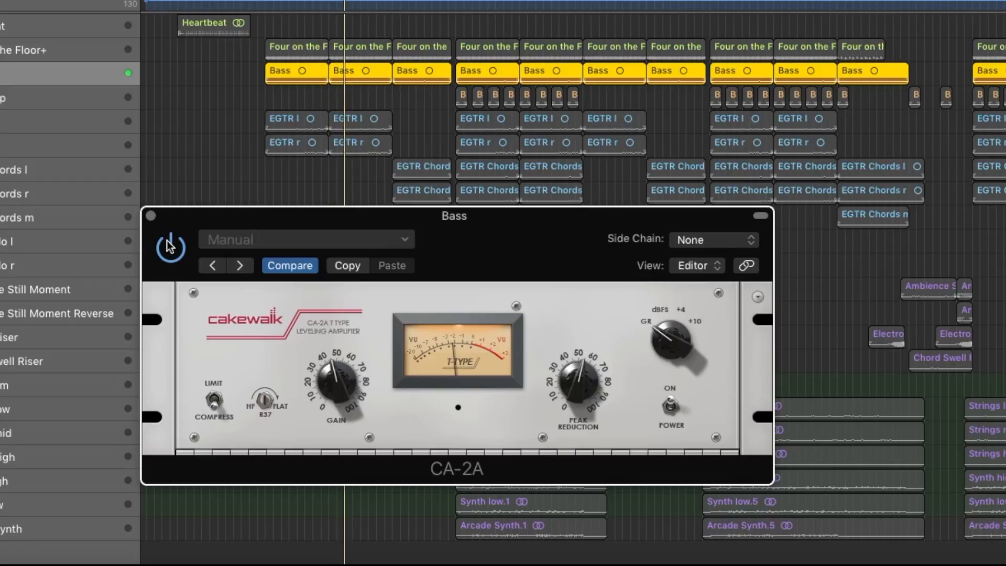
Switch the CA-2A photocell memory to Fast Reset, listen, then return it to Classic
left_click(757, 297)
mouse_move(784, 306)
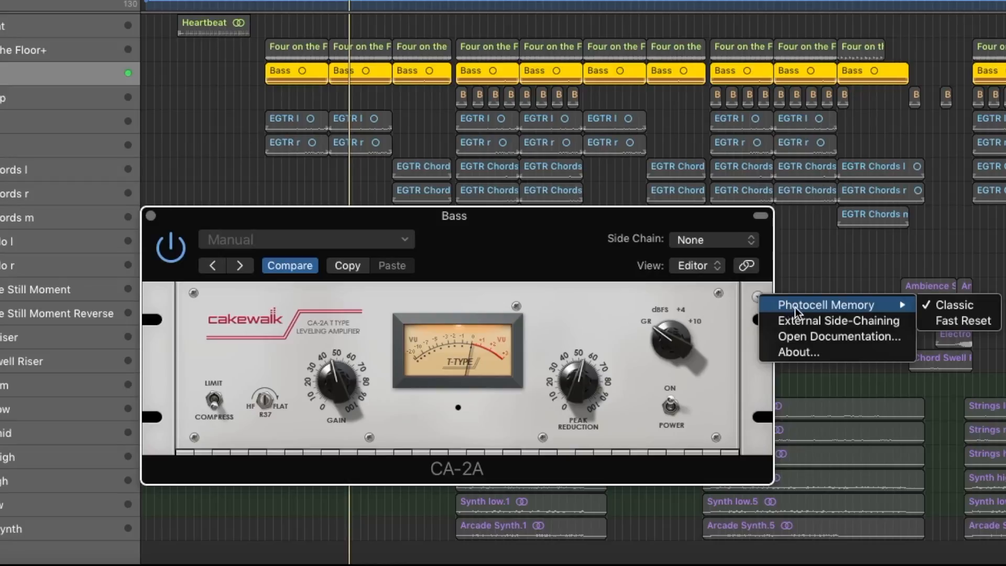
left_click(938, 320)
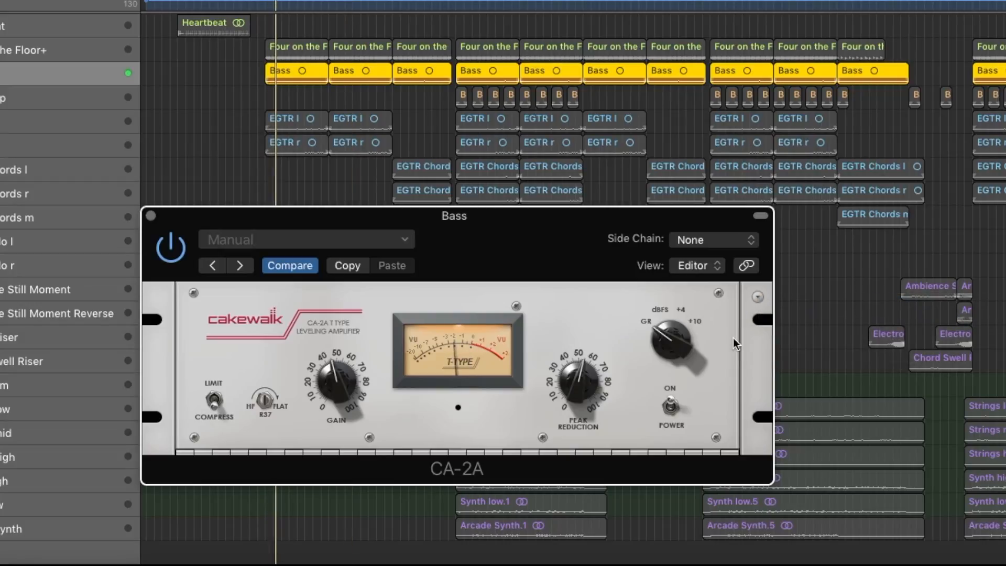
left_click(756, 297)
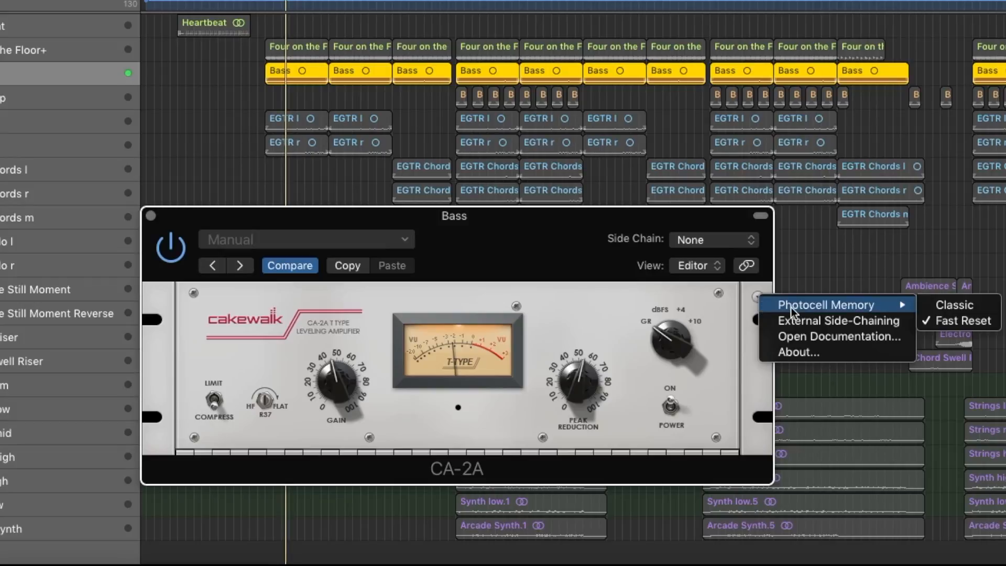
left_click(926, 305)
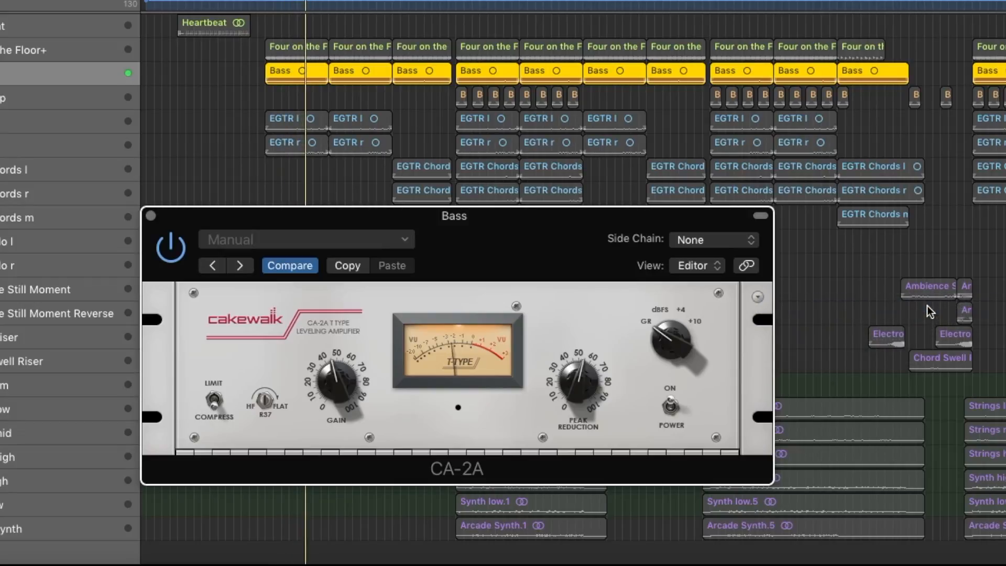
Toggle the CA-2A's Limit/Compress switch on the bass to compare the modes, then close the plug-in
left_click(213, 399)
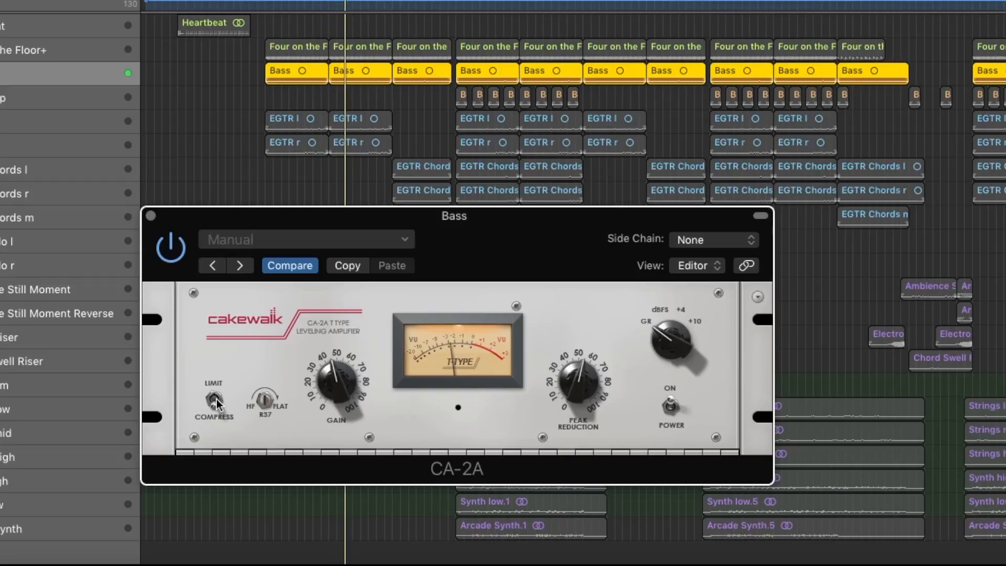
left_click(216, 401)
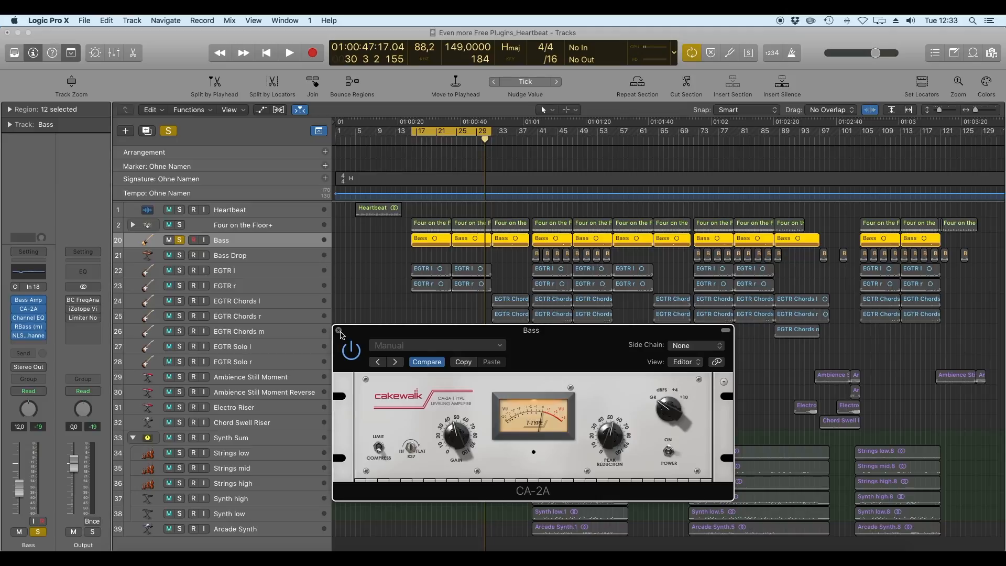
left_click(338, 330)
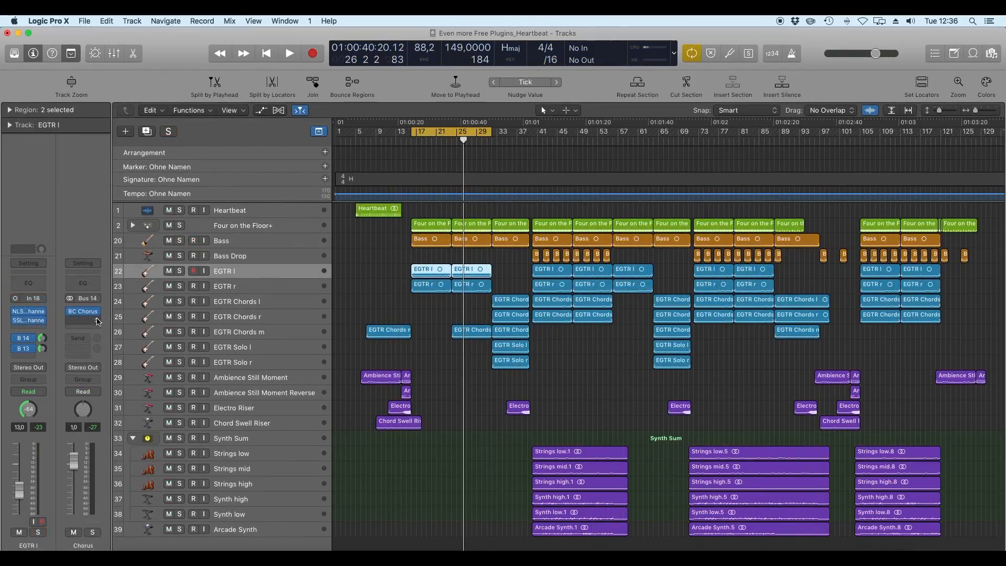
Open BC Chorus on the Chorus bus and play the soloed EGTR l and EGTR r tracks with it bypassed, then enabled
left_click(81, 313)
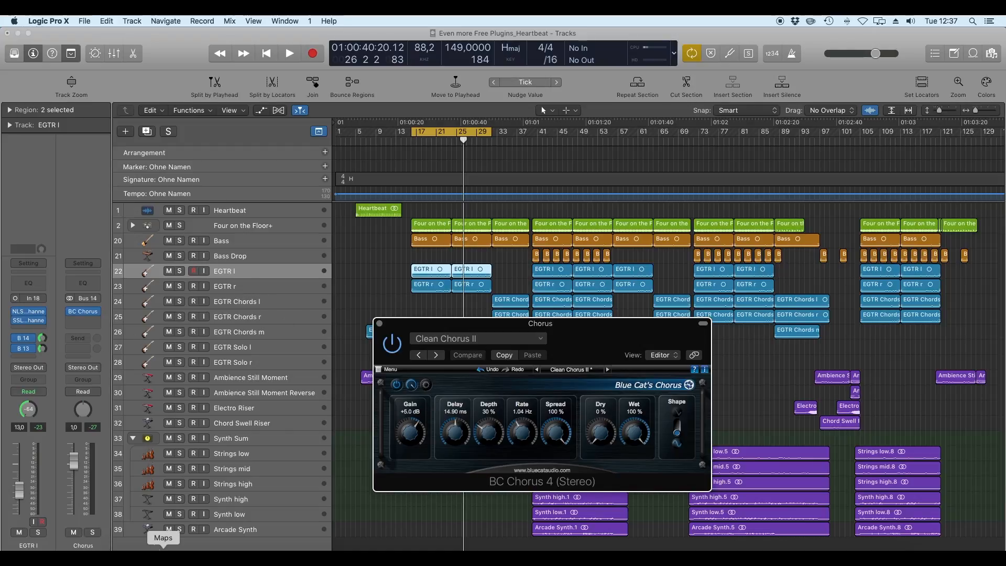
left_click(179, 271)
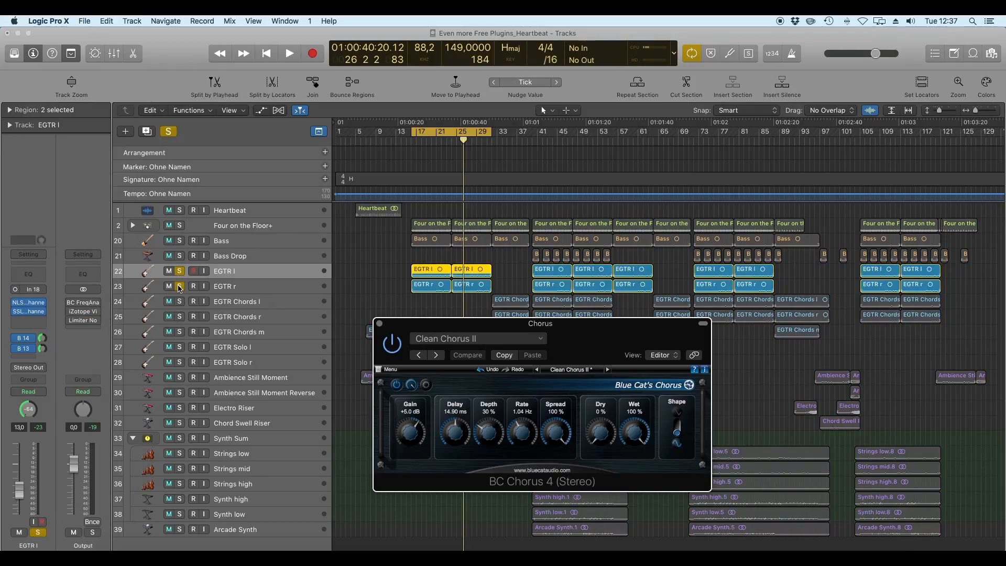
left_click(26, 339)
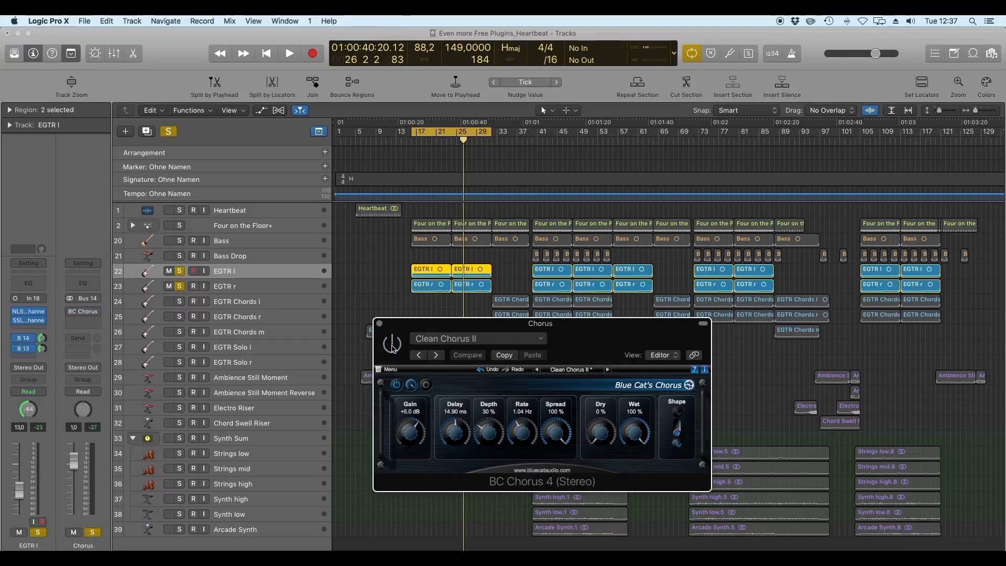
key("space")
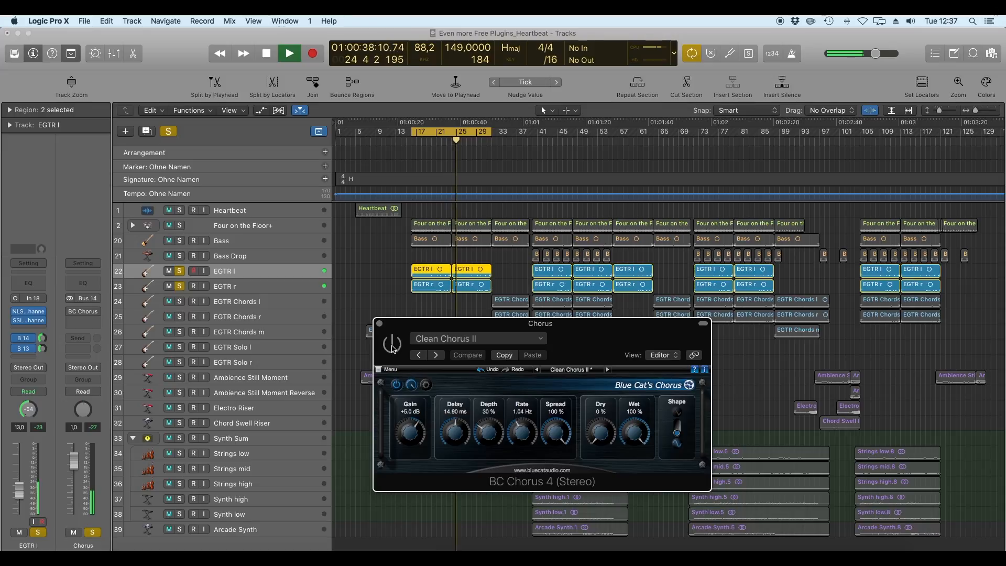
left_click(393, 347)
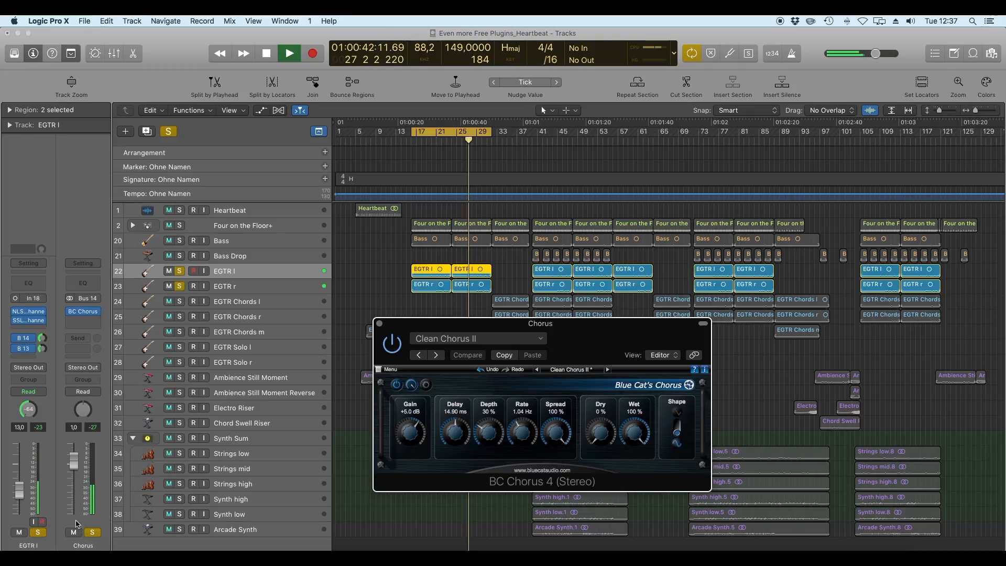
left_click(20, 532)
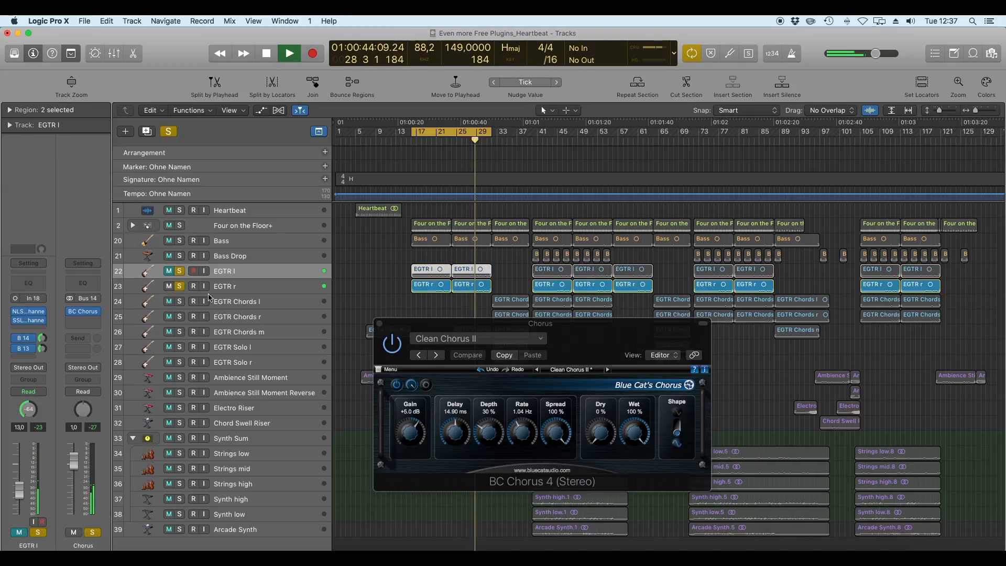
left_click(168, 286)
key("space")
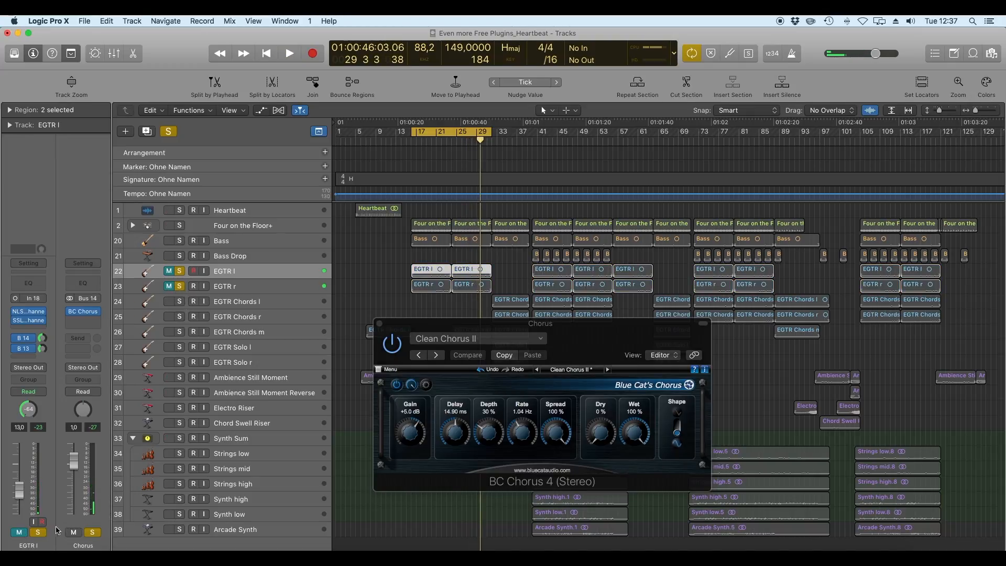
left_click(19, 533)
left_click(169, 286)
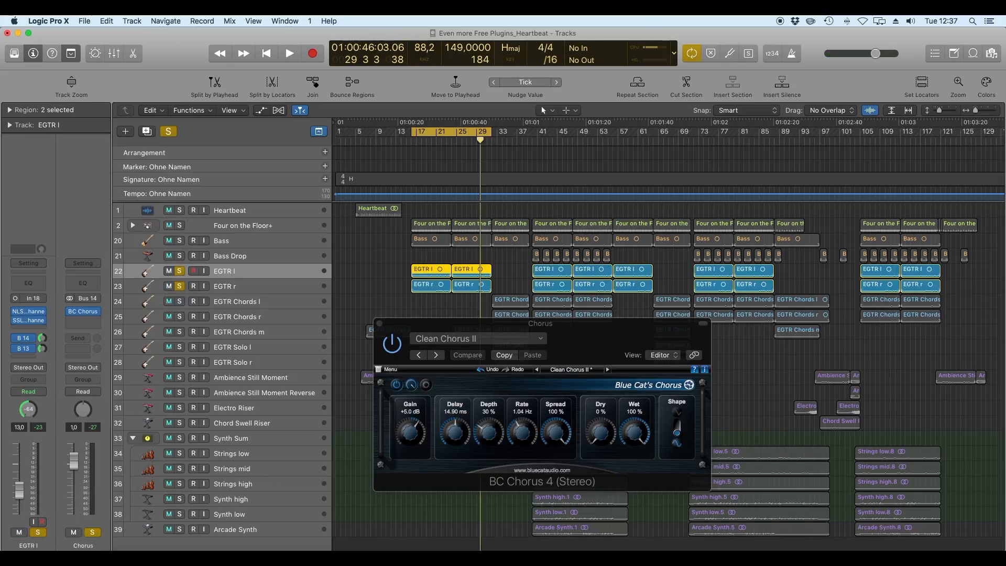
Unsolo both guitar tracks to play only the Chorus bus, and toggle the chorus bypass to compare
left_click(41, 532)
key("space")
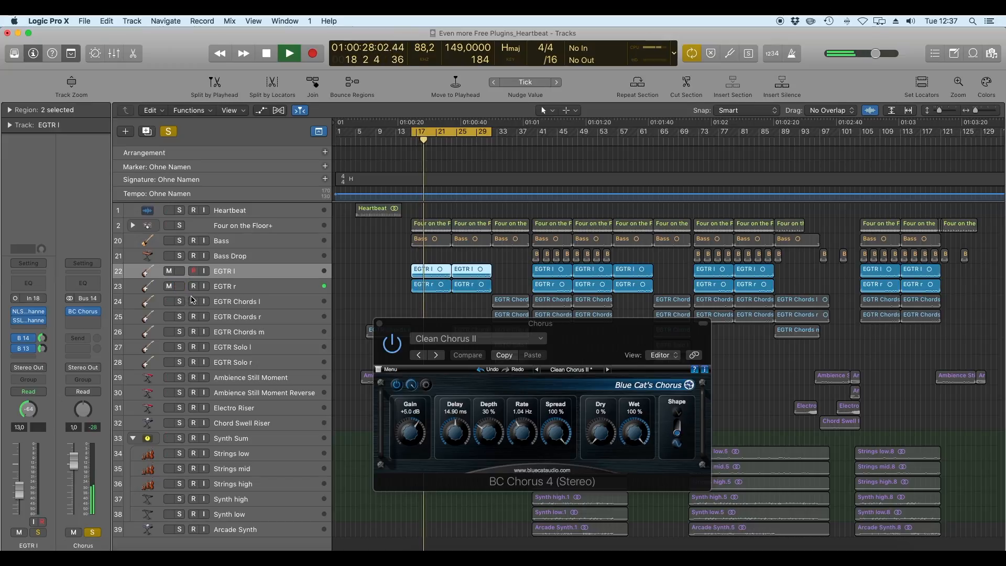
left_click(393, 350)
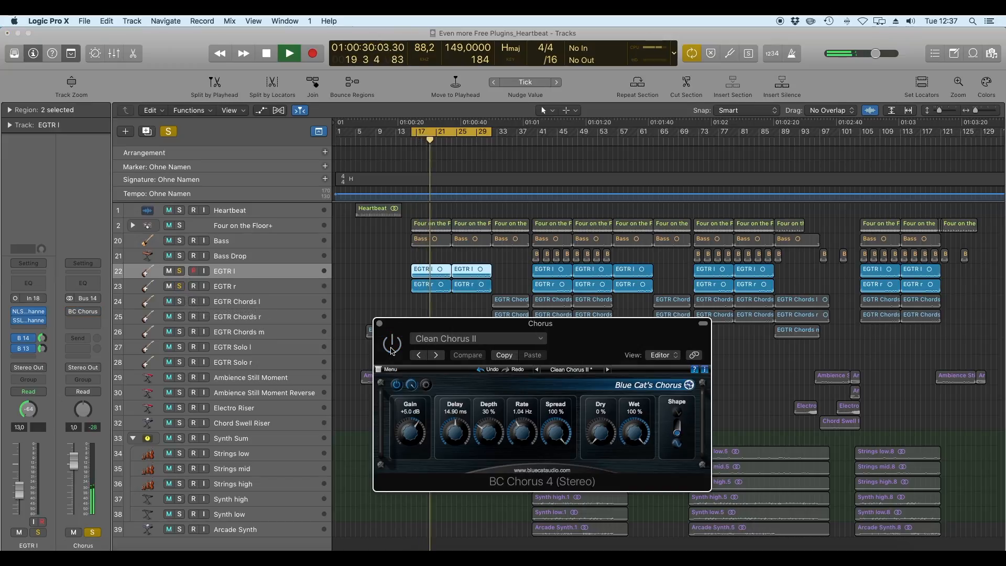
left_click(393, 346)
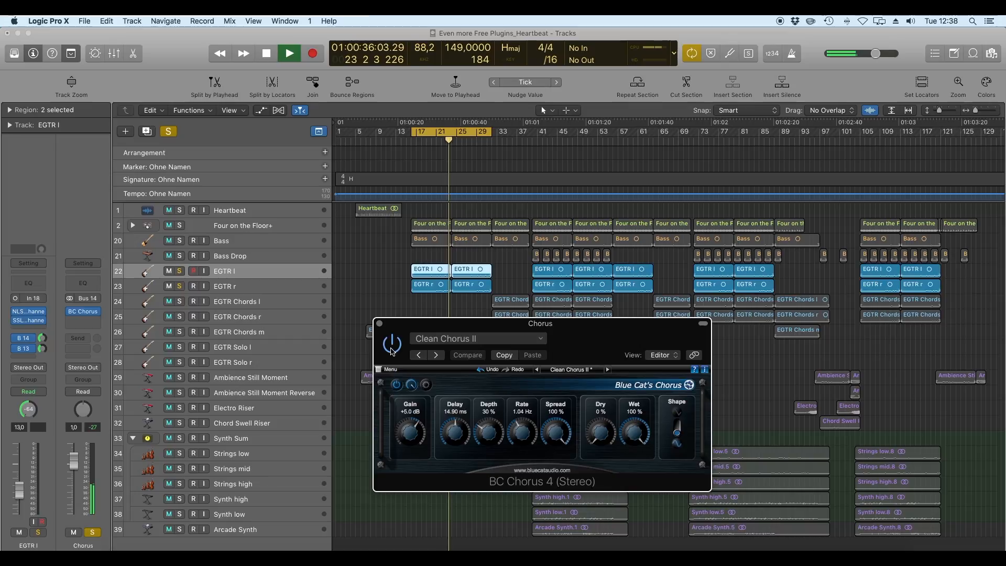
key("space")
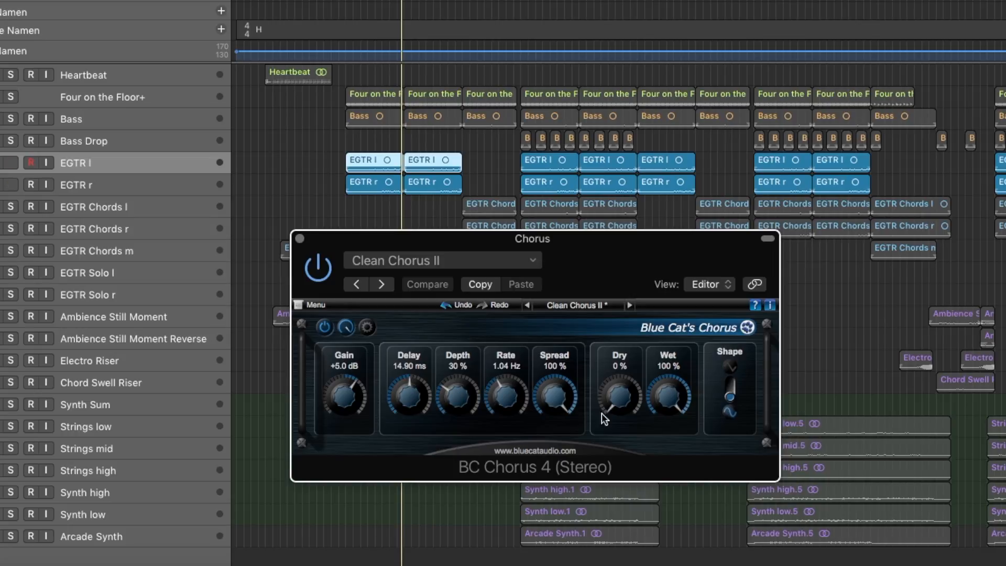
Set the chorus depth to 93% and the delay to 12.80 ms, trying 17.00 ms first
left_click_drag(553, 399, 556, 408)
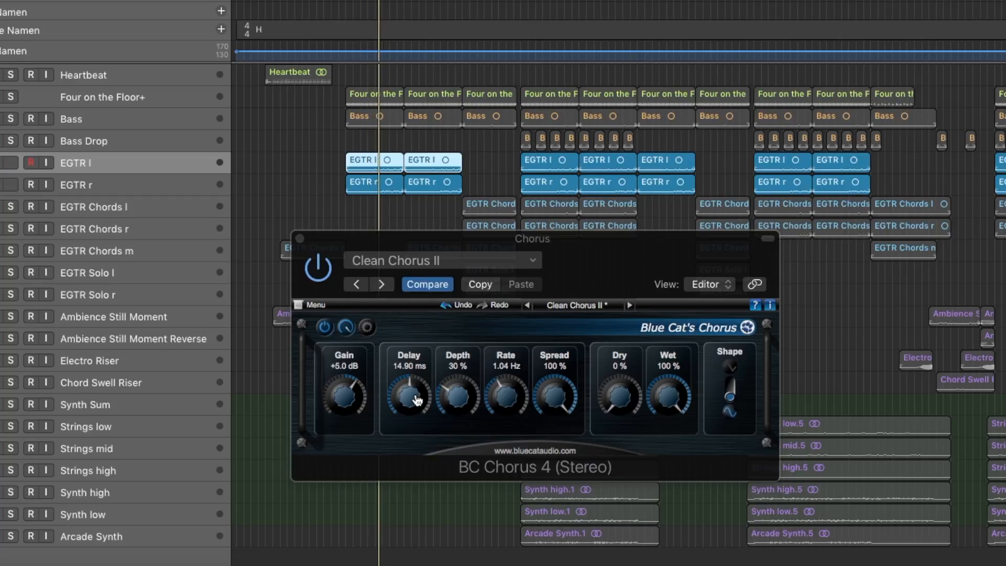
left_click_drag(416, 394, 465, 334)
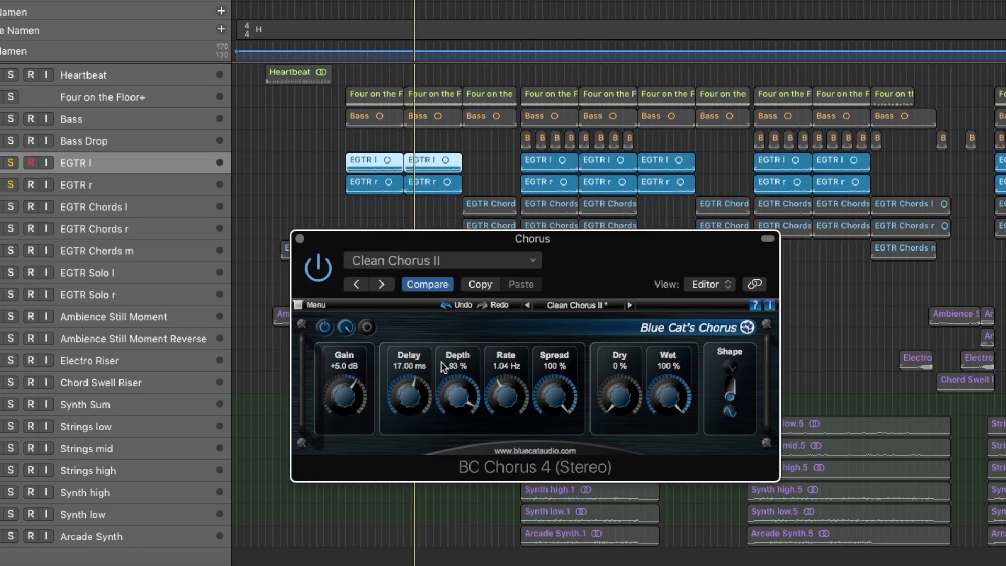
left_click_drag(418, 391, 414, 405)
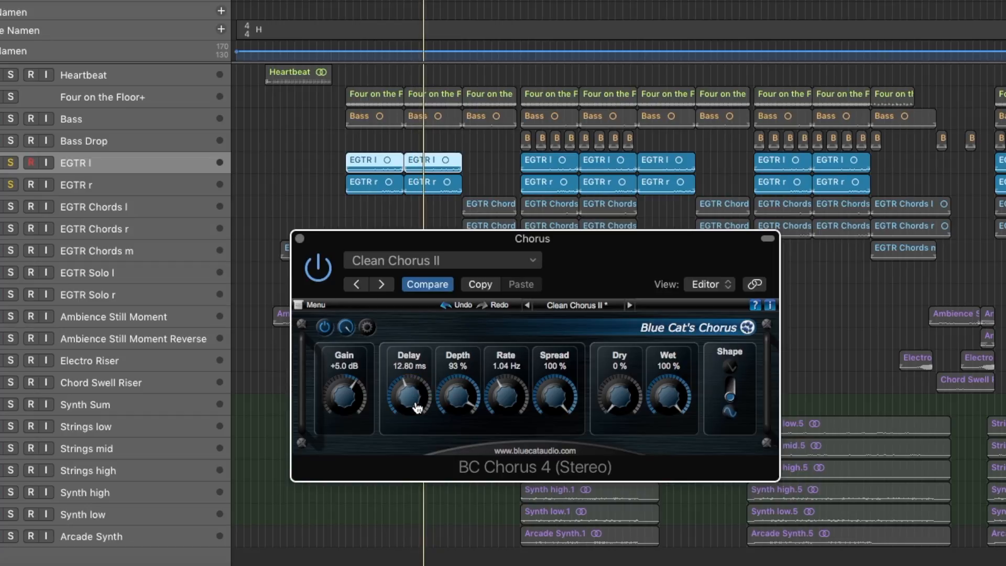
Set the chorus rate to 1.07 Hz, try spread at 0% and dry at 80%, then return them to 100% and 0%
left_click_drag(528, 405, 568, 535)
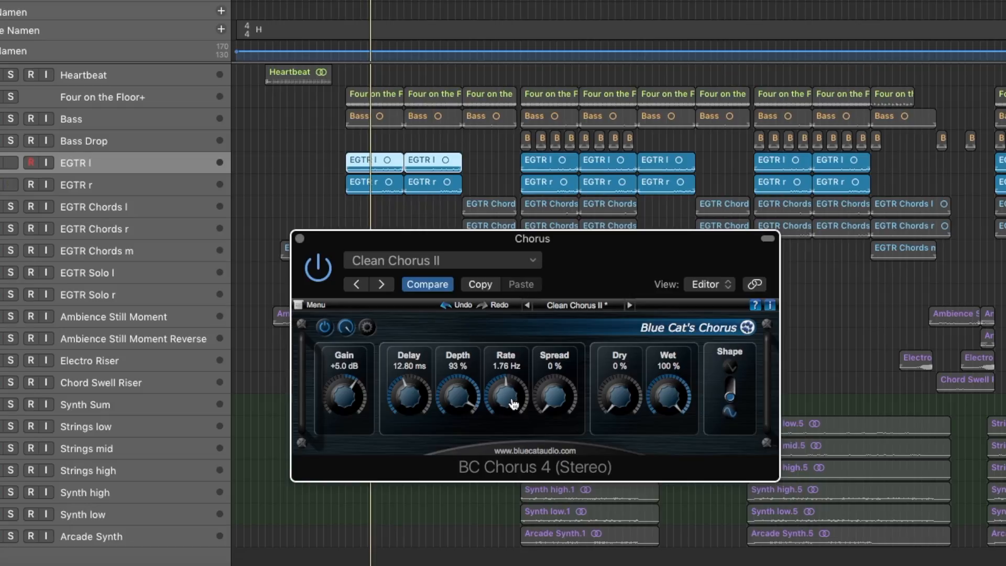
left_click_drag(513, 405, 561, 285)
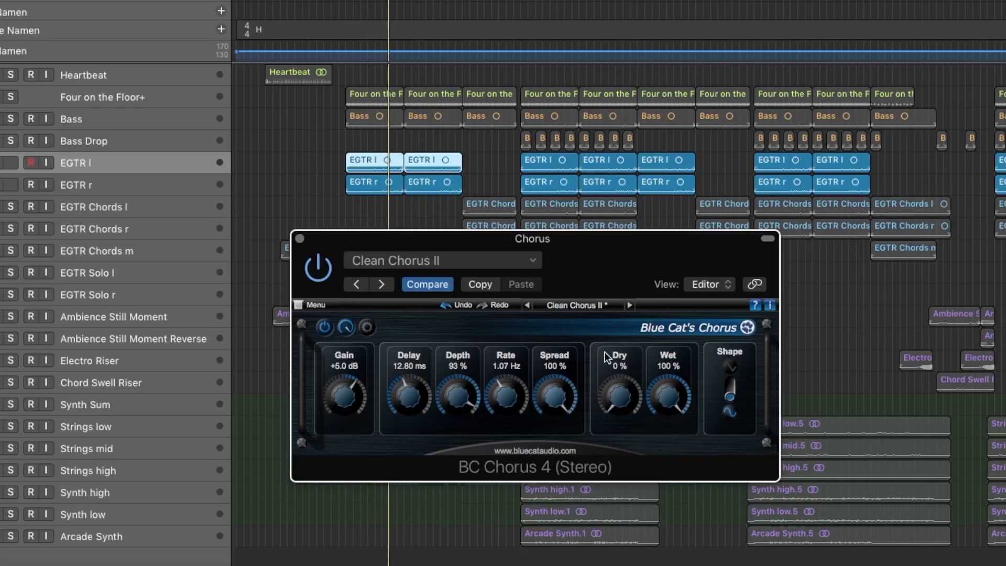
left_click_drag(624, 400, 627, 361)
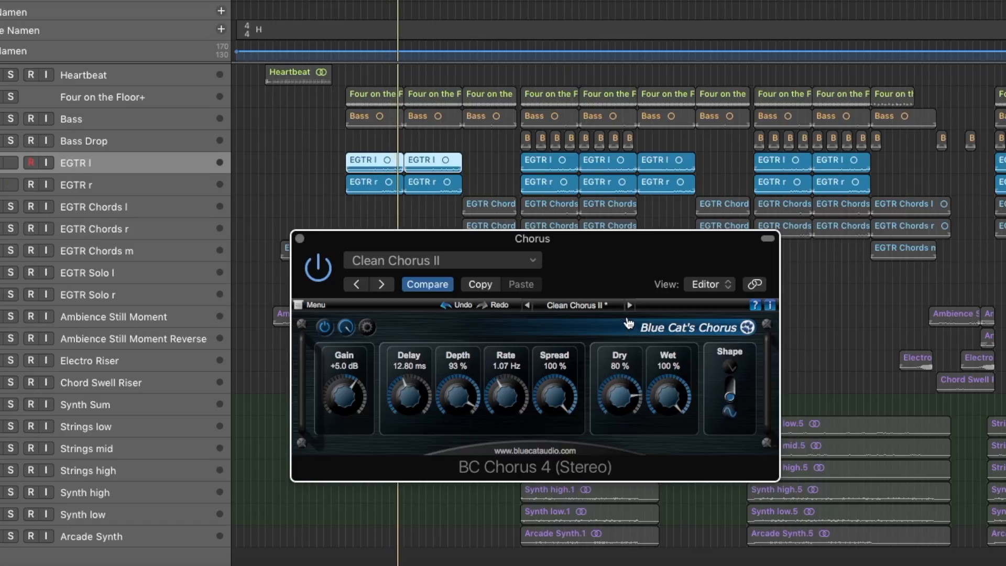
left_click_drag(624, 386, 637, 451)
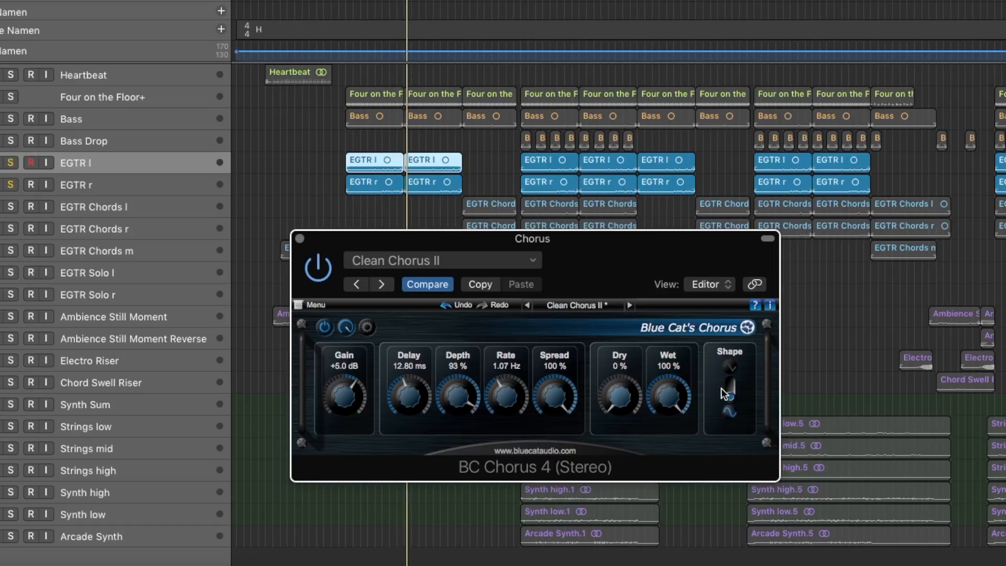
Raise the chorus rate to 10.89 Hz and switch the Shape between its two waveforms to compare them
left_click(729, 365)
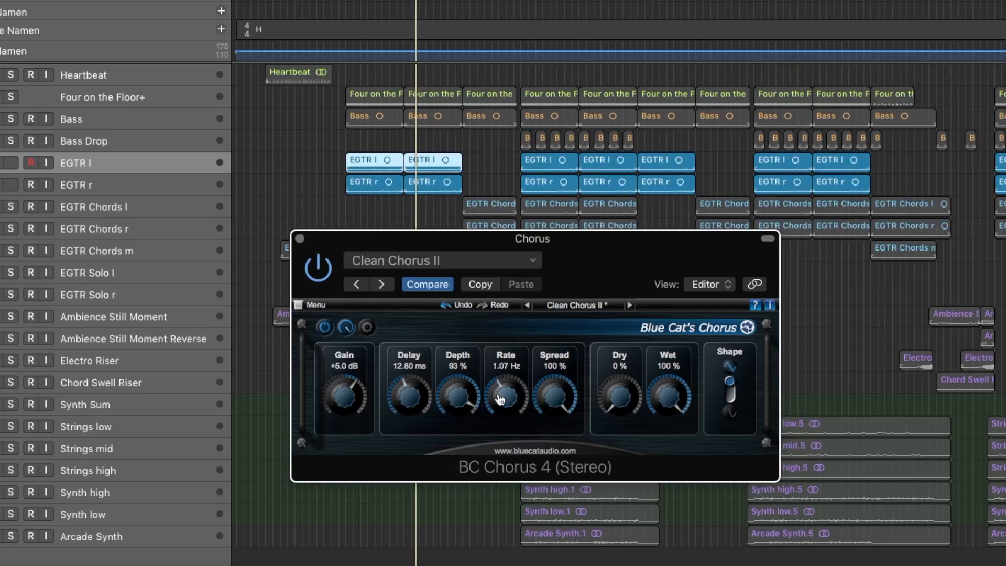
left_click_drag(505, 397, 506, 357)
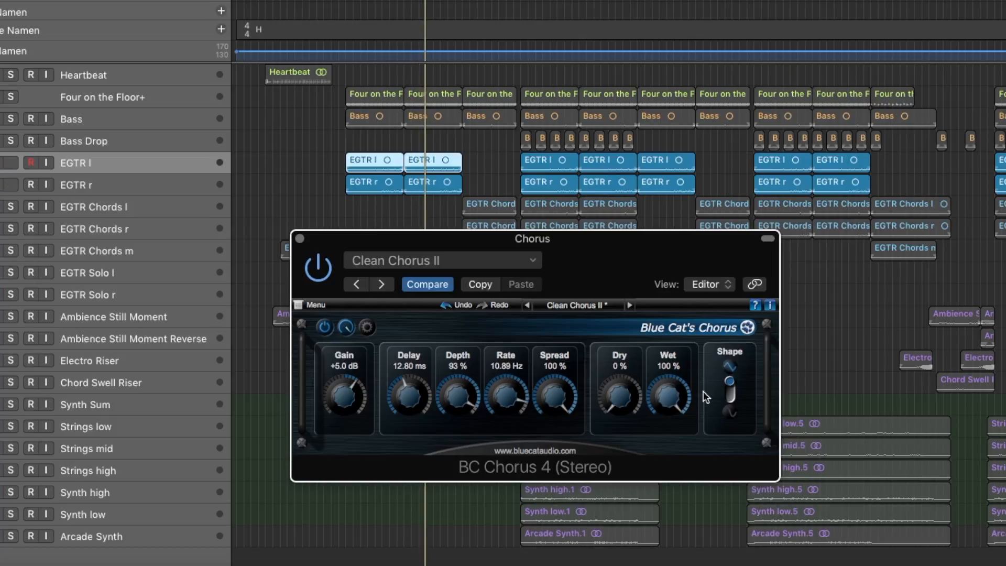
left_click(731, 397)
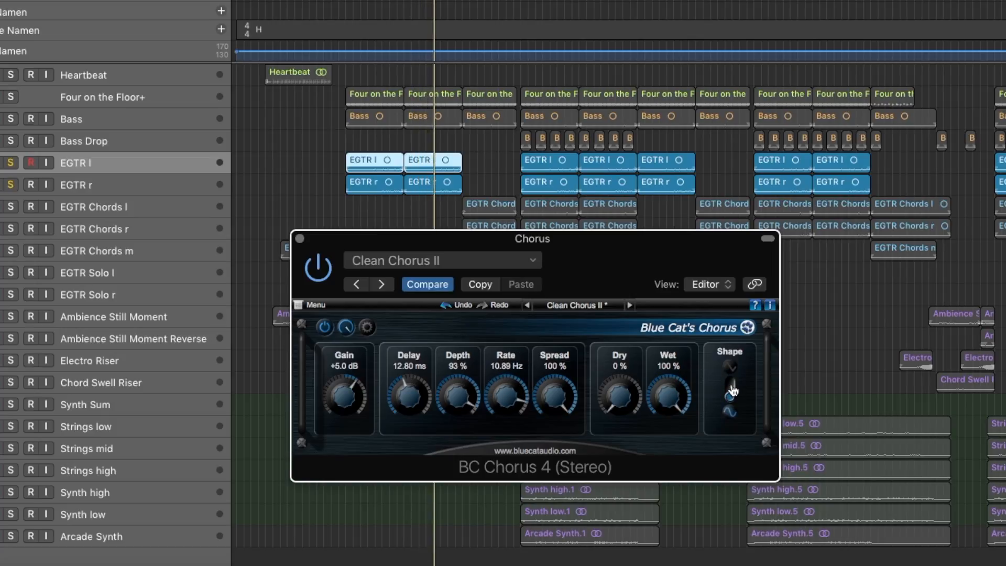
left_click(731, 391)
left_click(731, 400)
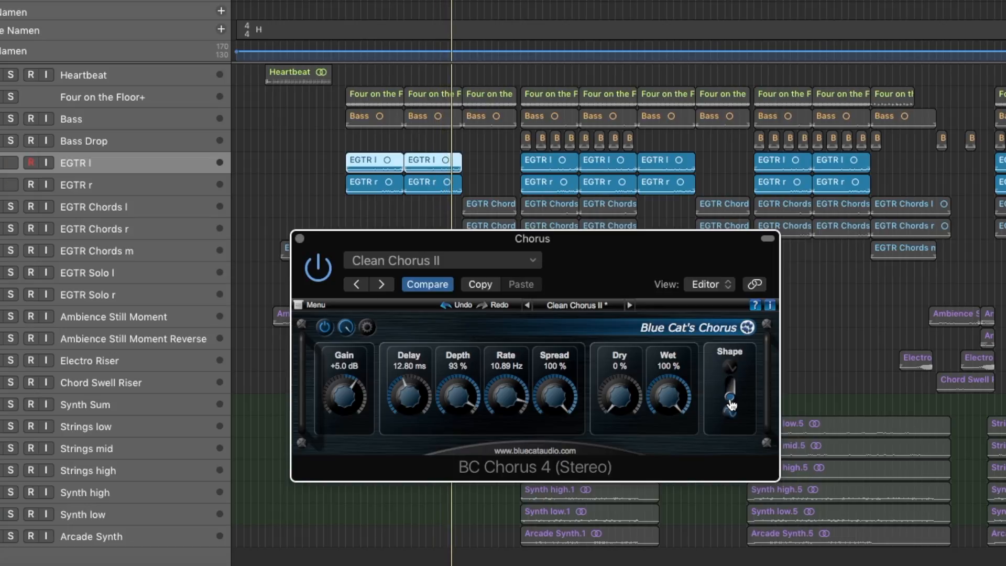
Audition the chorus factory presets Crazy Depitch and Flangy
left_click(470, 259)
mouse_move(470, 492)
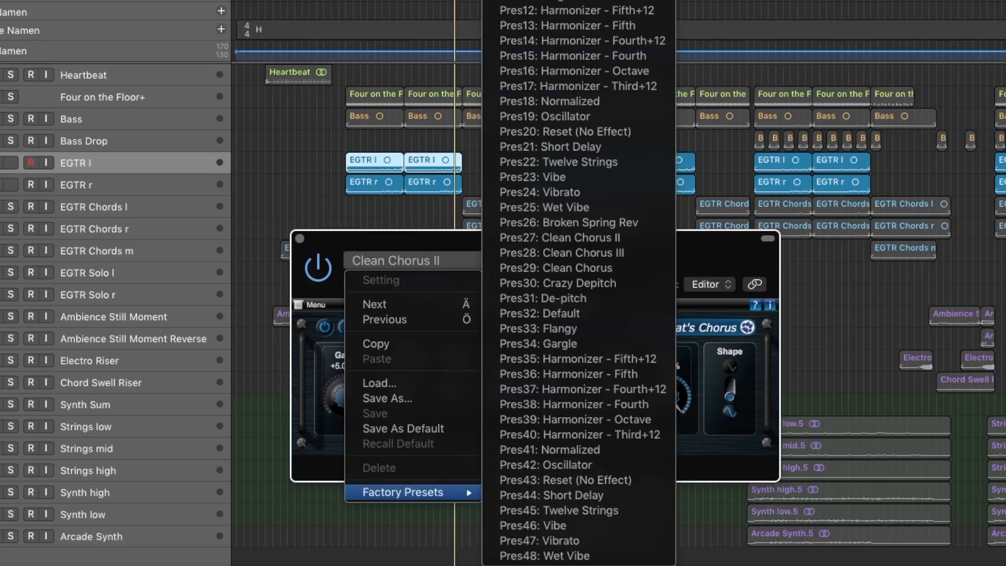
left_click(558, 282)
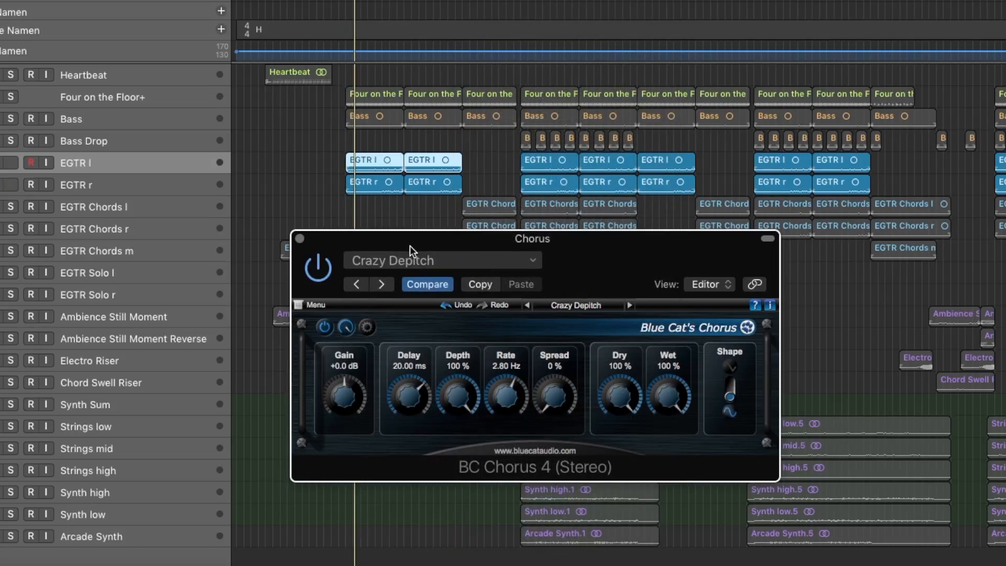
left_click(414, 258)
mouse_move(459, 492)
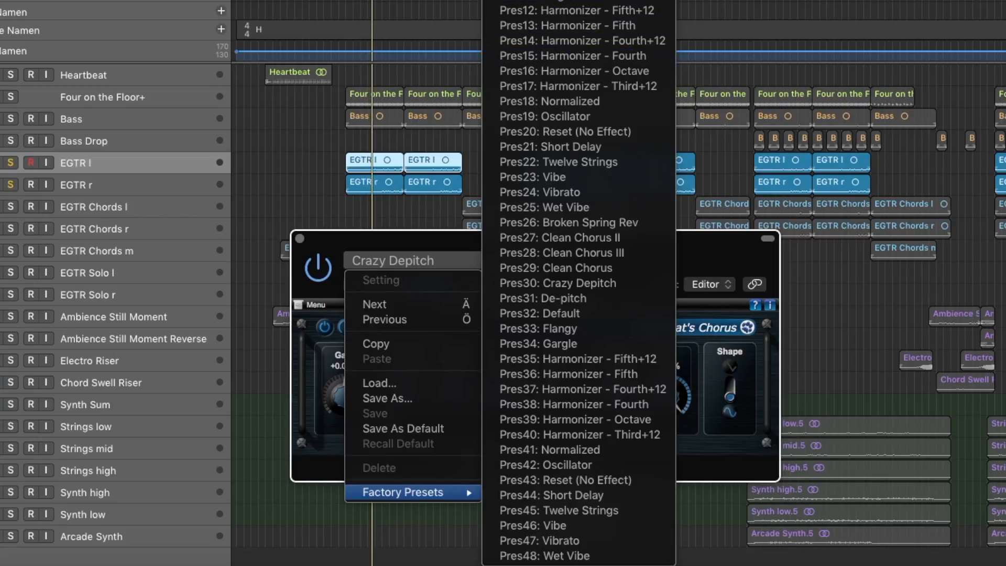
left_click(540, 329)
Audition the Vibrato factory preset on the chorus, then load Clean Chorus
left_click(451, 260)
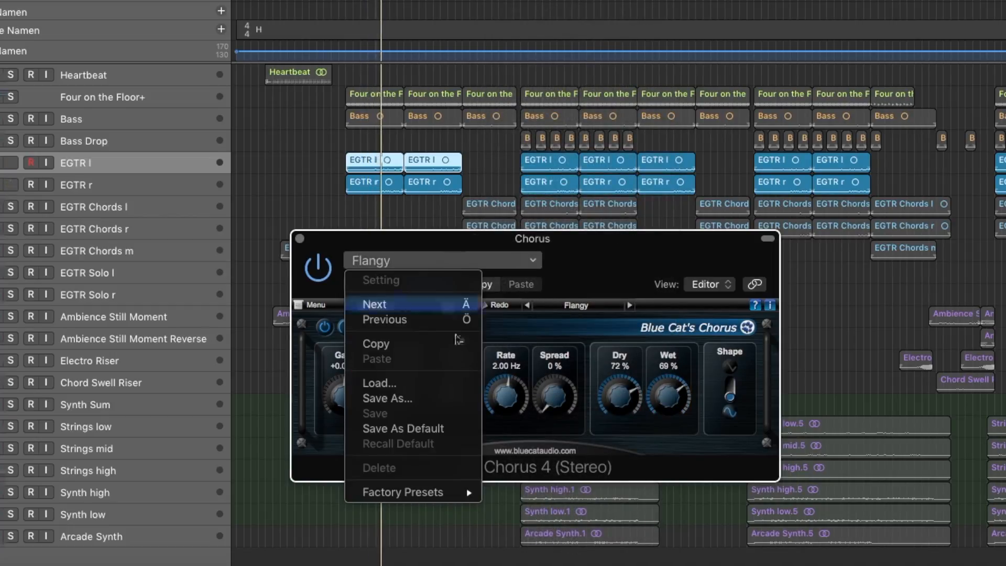
mouse_move(461, 491)
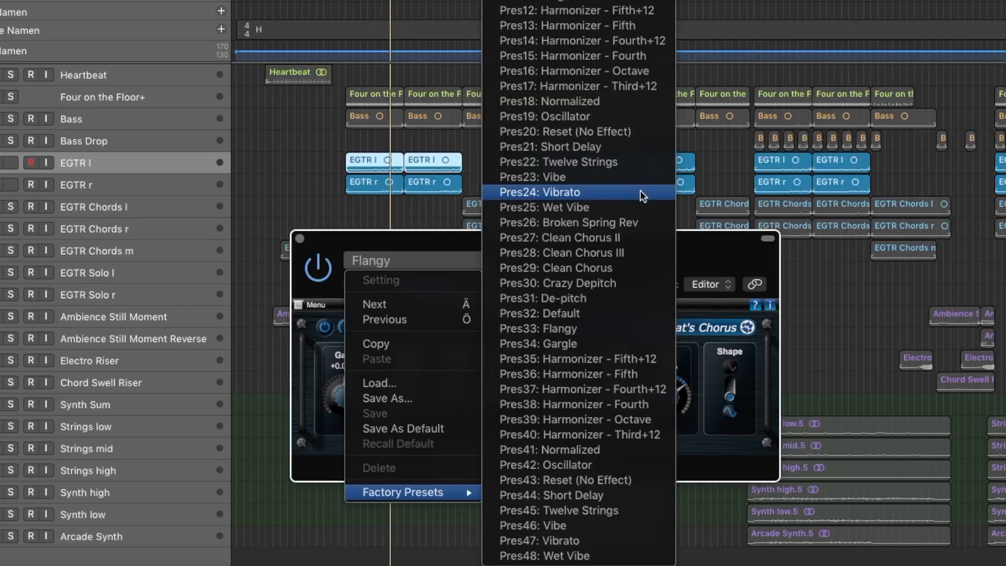
left_click(576, 193)
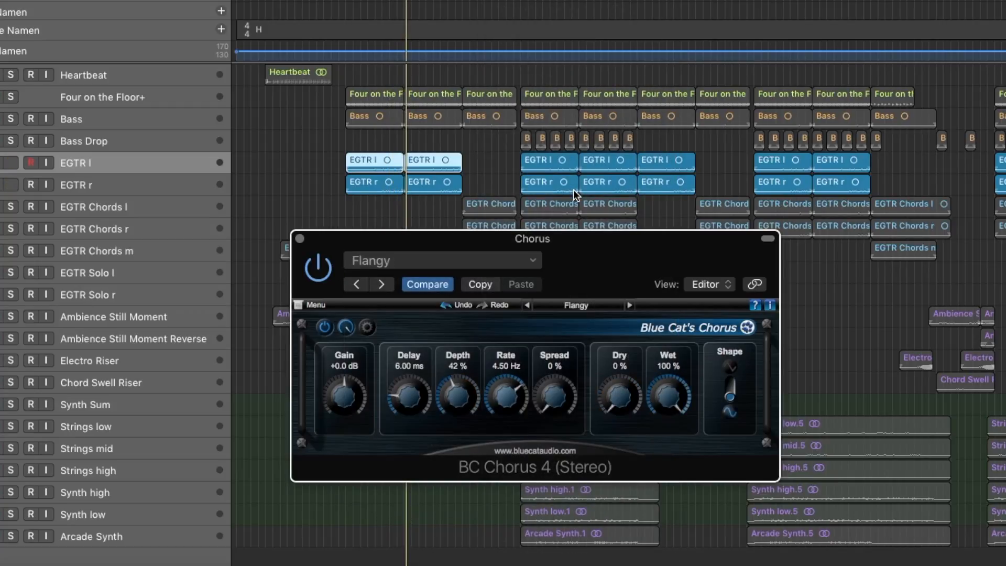
left_click(518, 263)
mouse_move(467, 492)
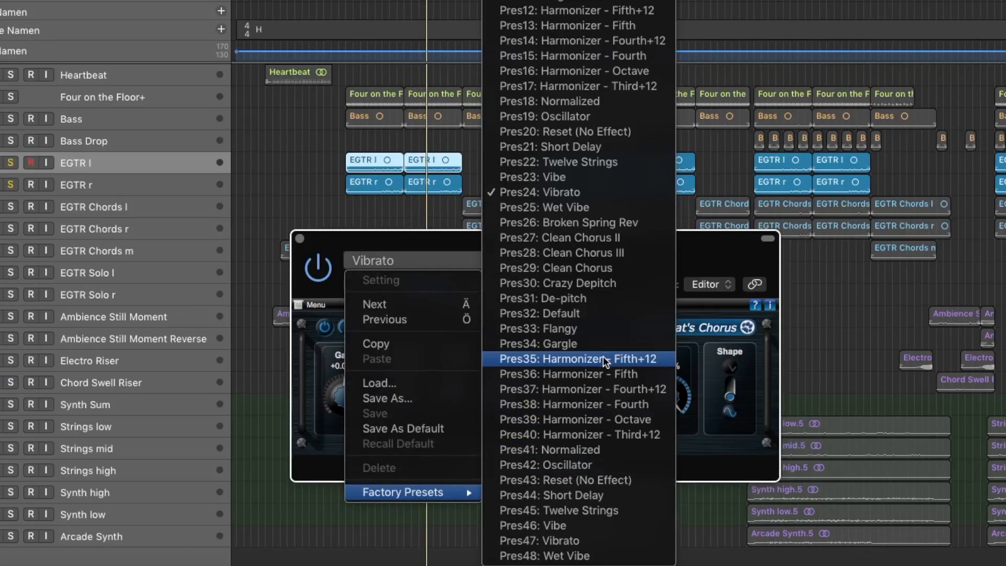
left_click(593, 269)
Audition the Twelve Strings factory preset on the chorus, then load Clean Chorus II
left_click(520, 261)
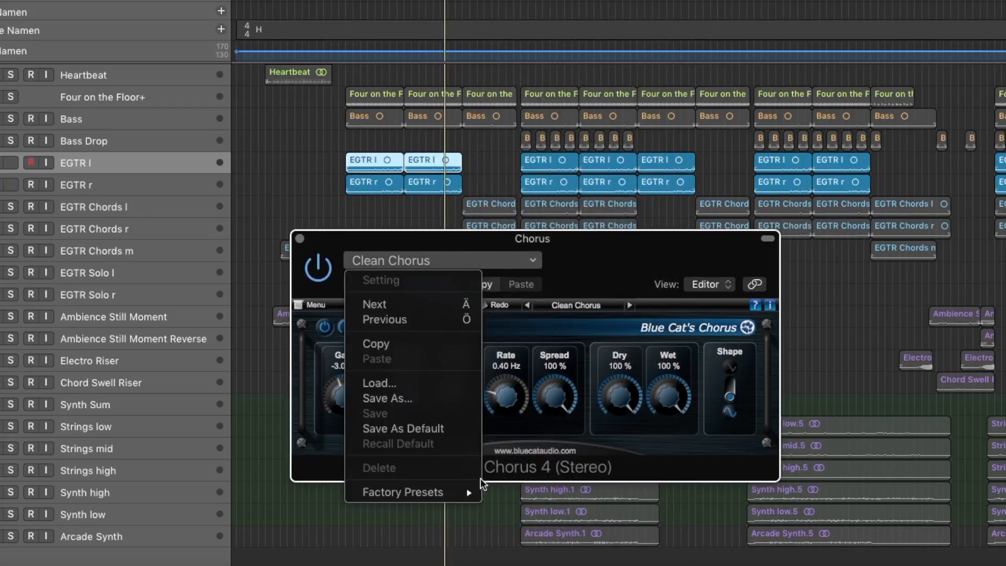
mouse_move(455, 496)
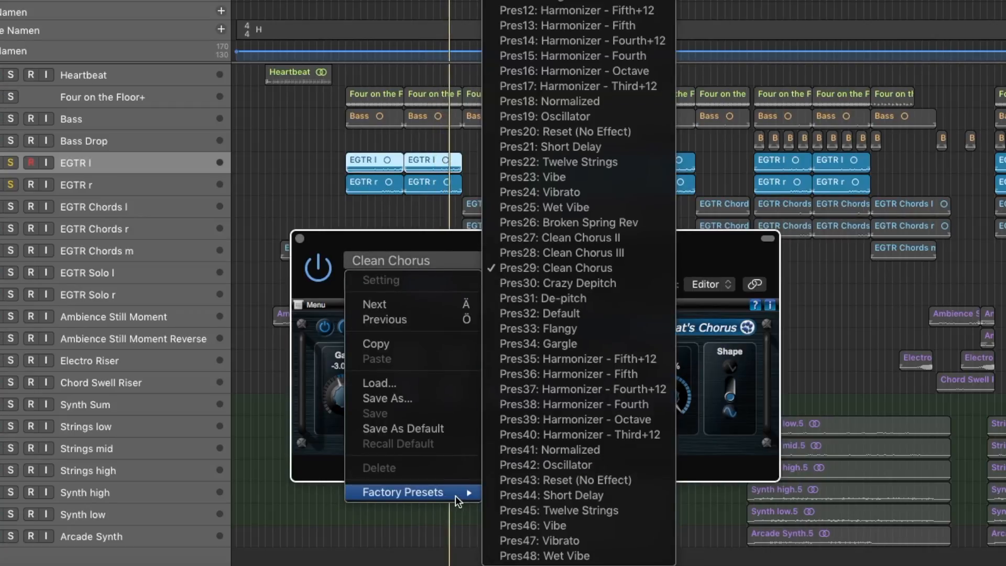
left_click(601, 508)
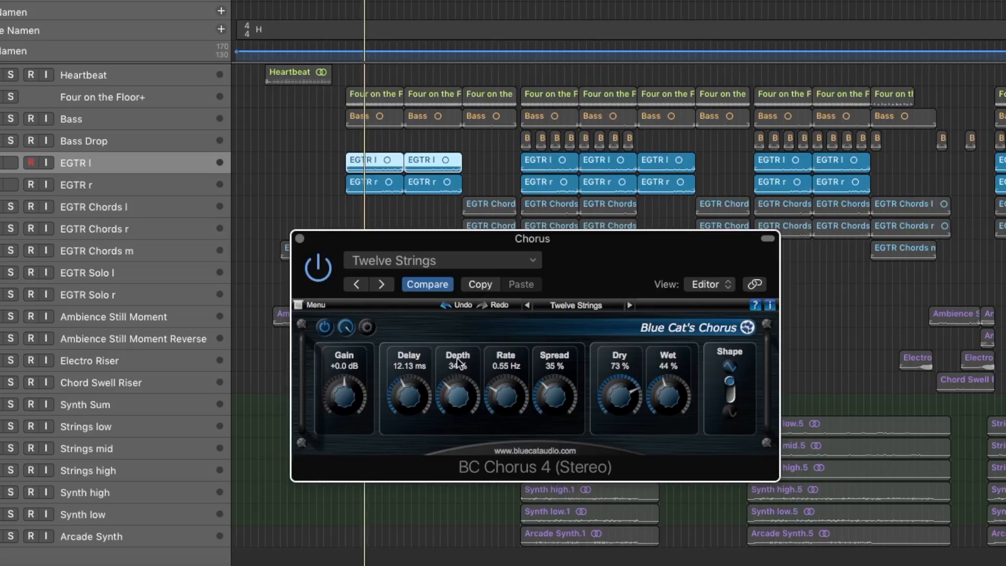
left_click(495, 261)
mouse_move(461, 492)
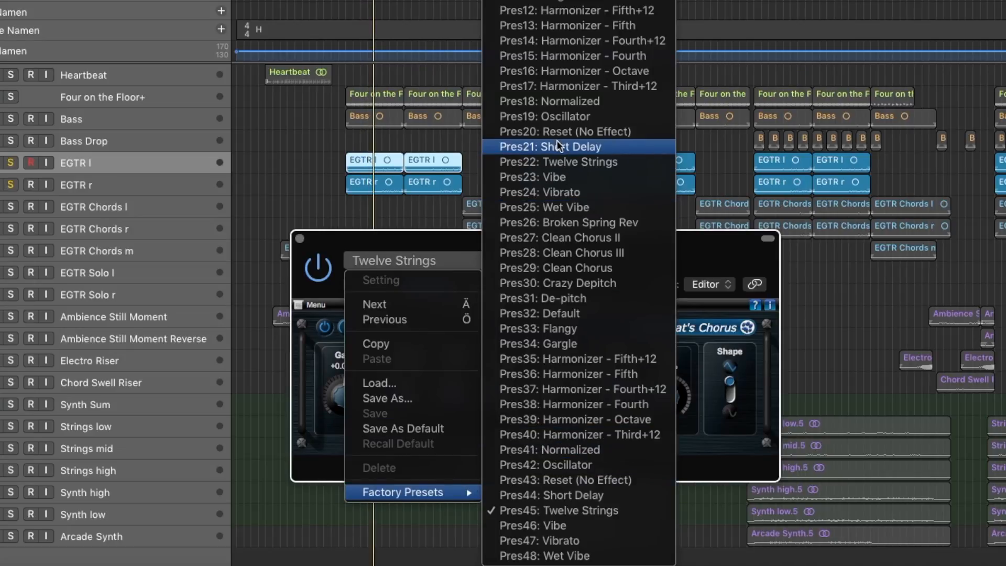
left_click(559, 238)
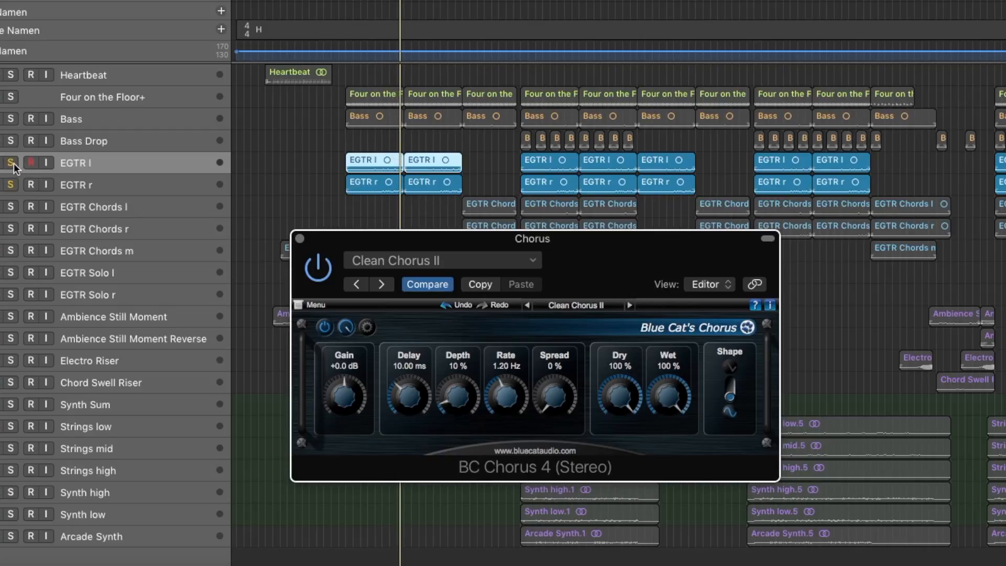
Solo the EGTR l and EGTR r guitar tracks and switch the chorus plug-in on
left_click_drag(14, 165, 13, 192)
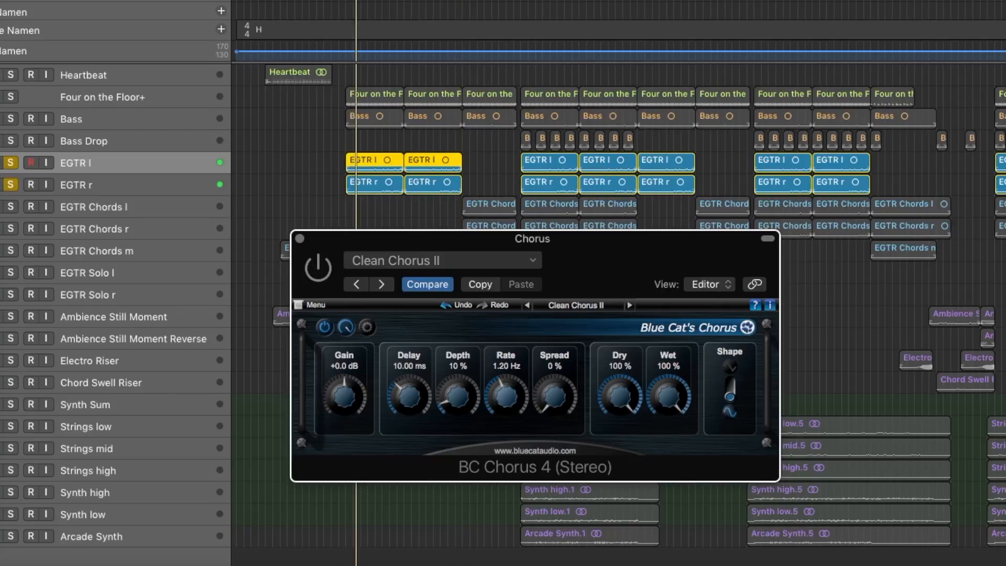
left_click(321, 273)
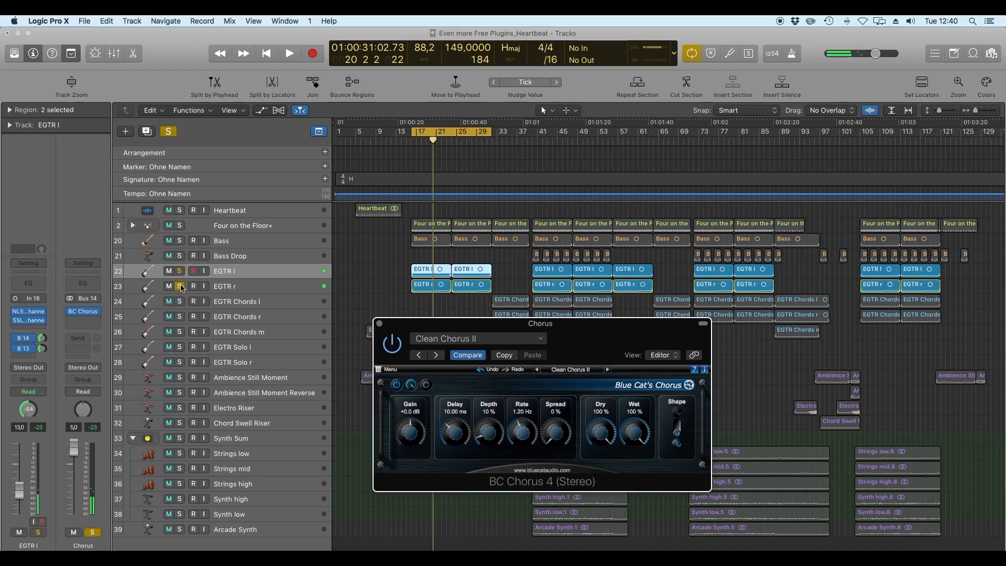
Clear the solos on both guitar tracks and the Chorus channel, and play the full mix
left_click(181, 287)
left_click(93, 532)
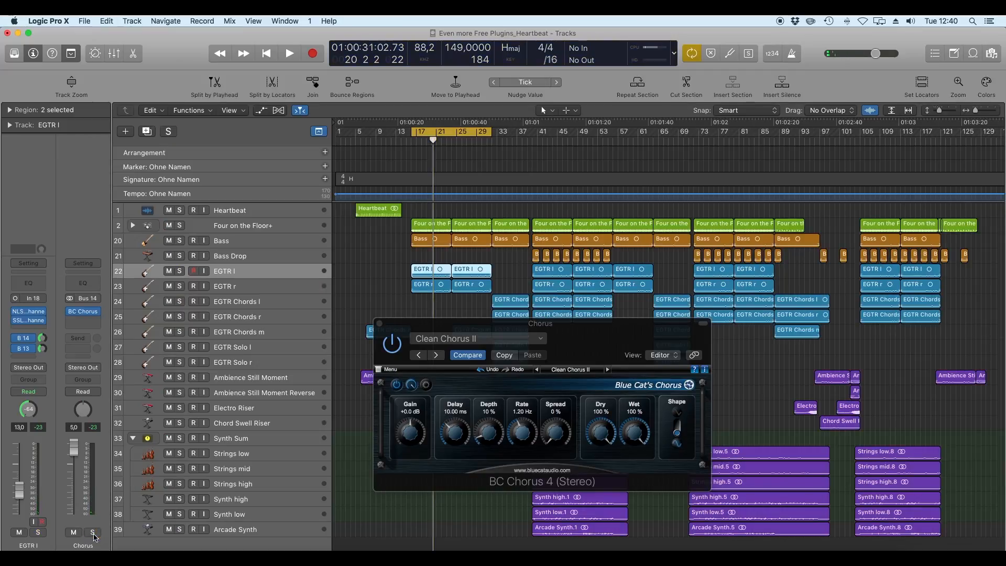
key("space")
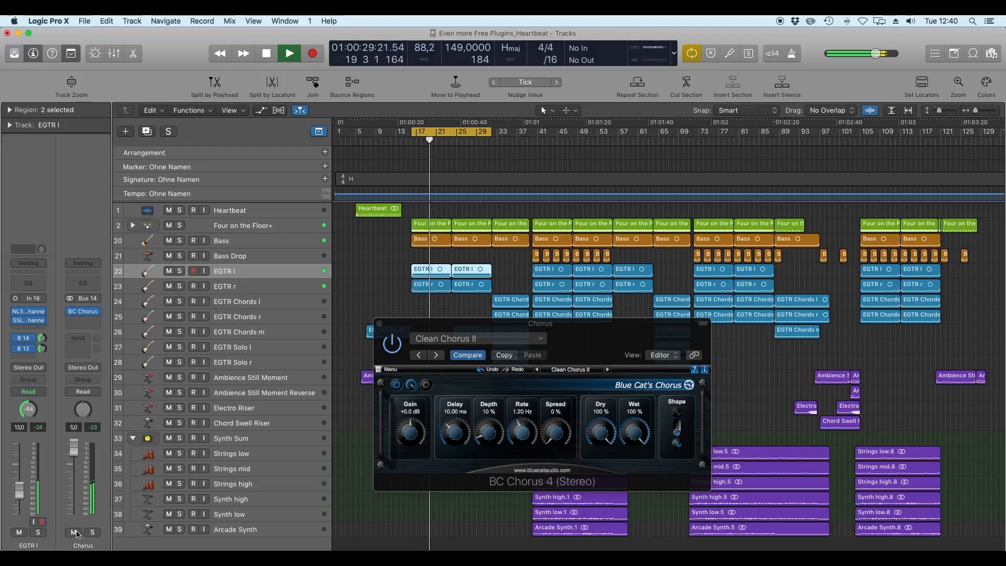
Compare the mix with and without chorus by repeatedly muting and unmuting the Chorus channel, and stop playback
left_click(74, 532)
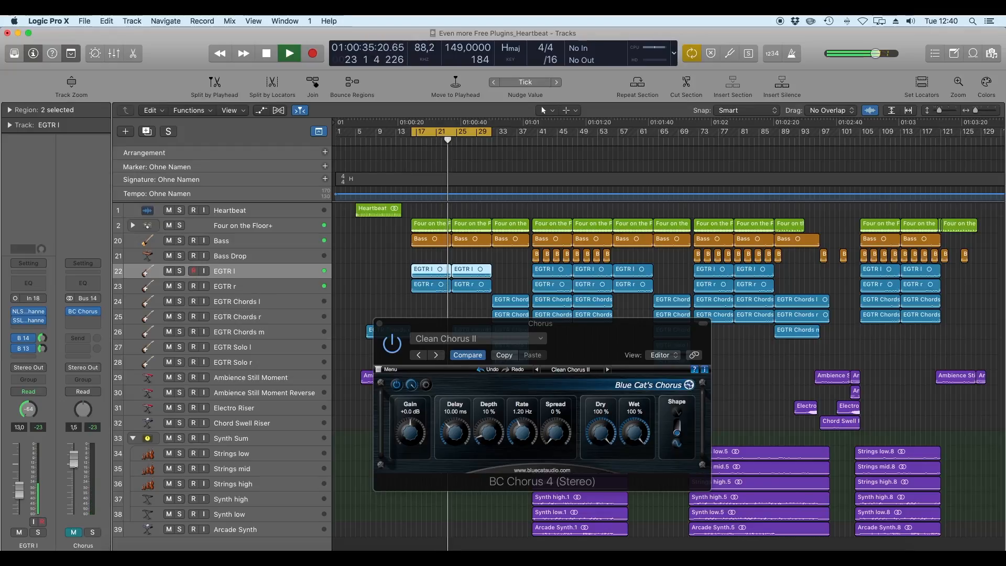
left_click(73, 532)
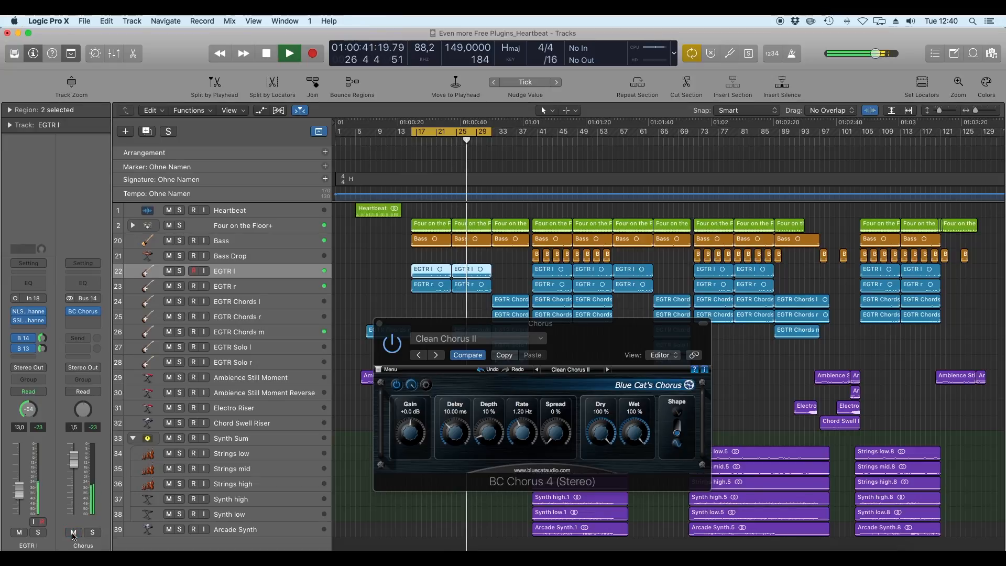
left_click(73, 532)
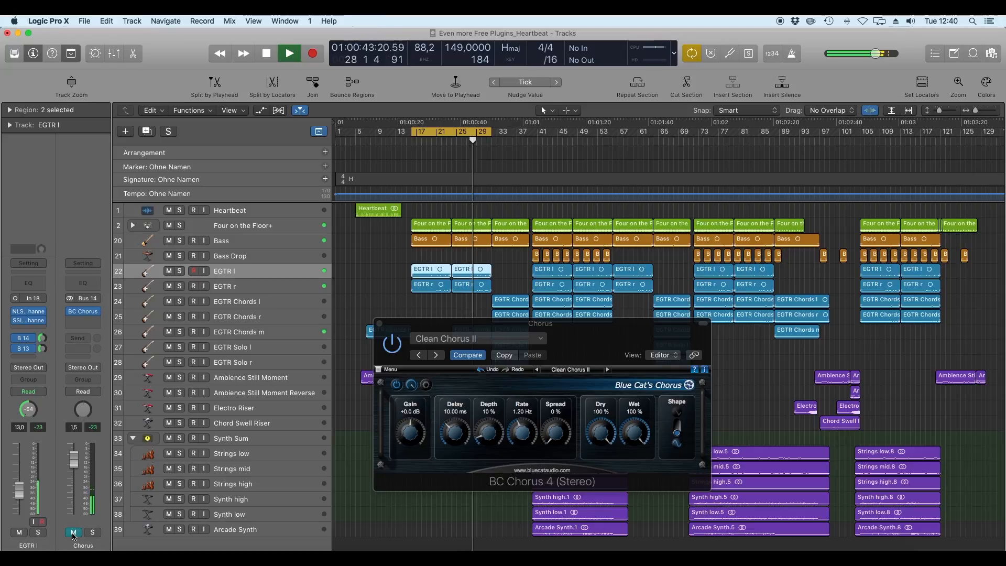
left_click(73, 532)
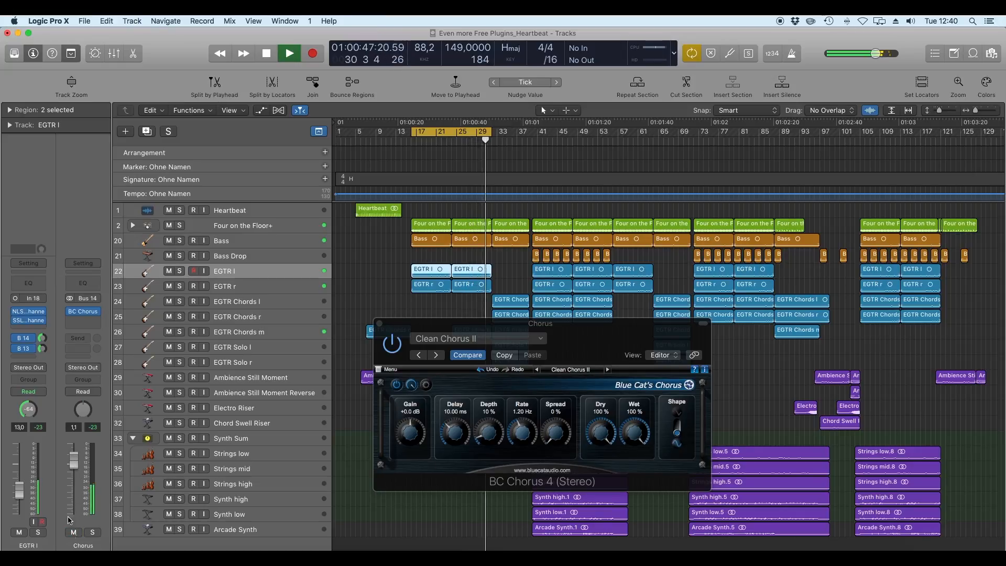
left_click(73, 532)
left_click(73, 532)
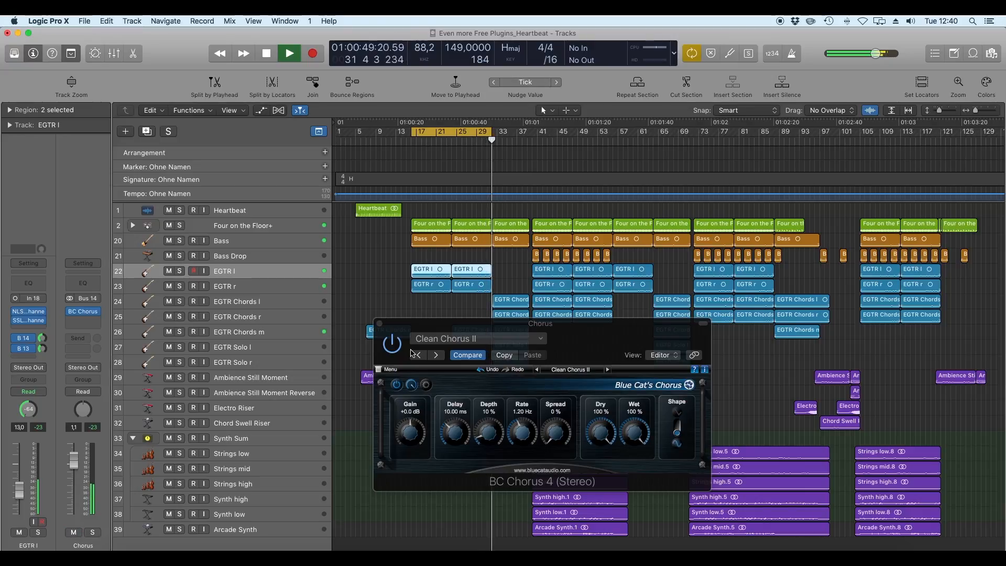
key("space")
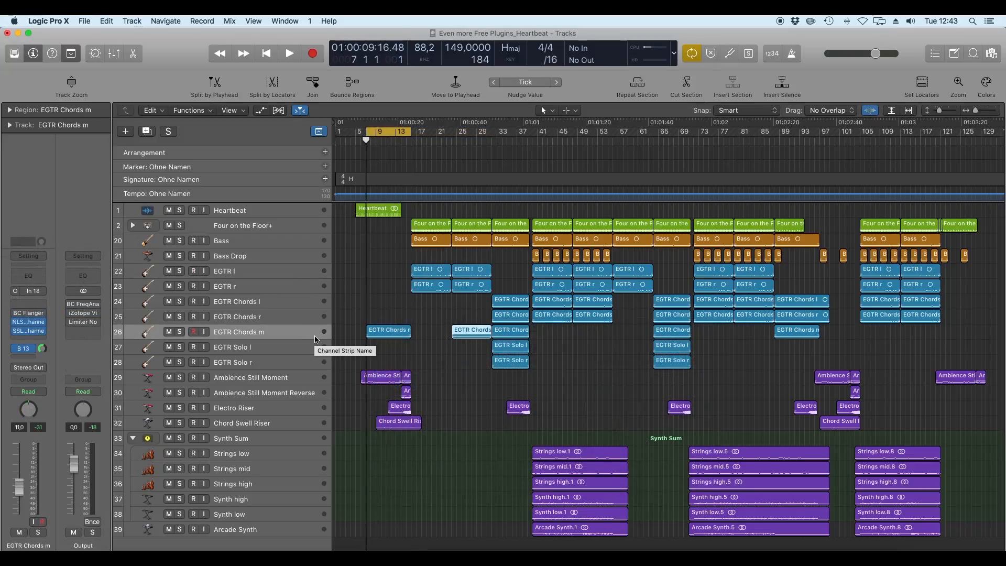
Open the BC Flanger plug-in on the EGTR Chords m track and move its window below that track
left_click(31, 314)
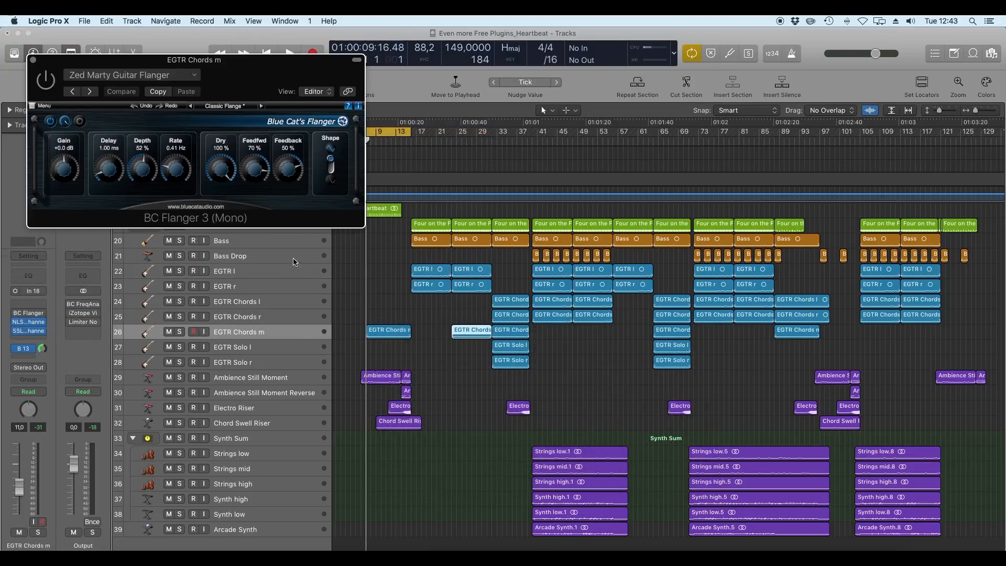
left_click_drag(170, 67, 501, 320)
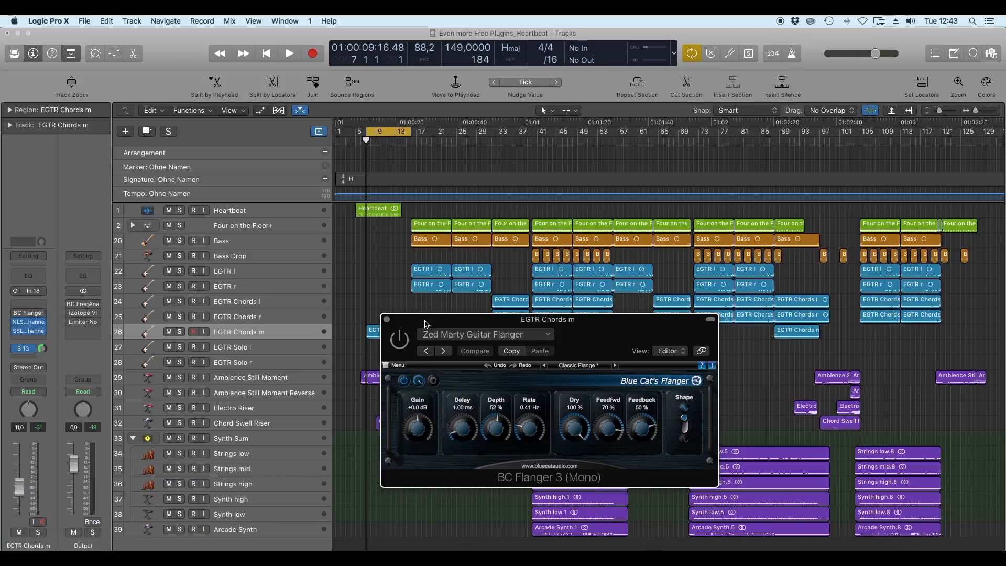
left_click_drag(425, 324, 496, 360)
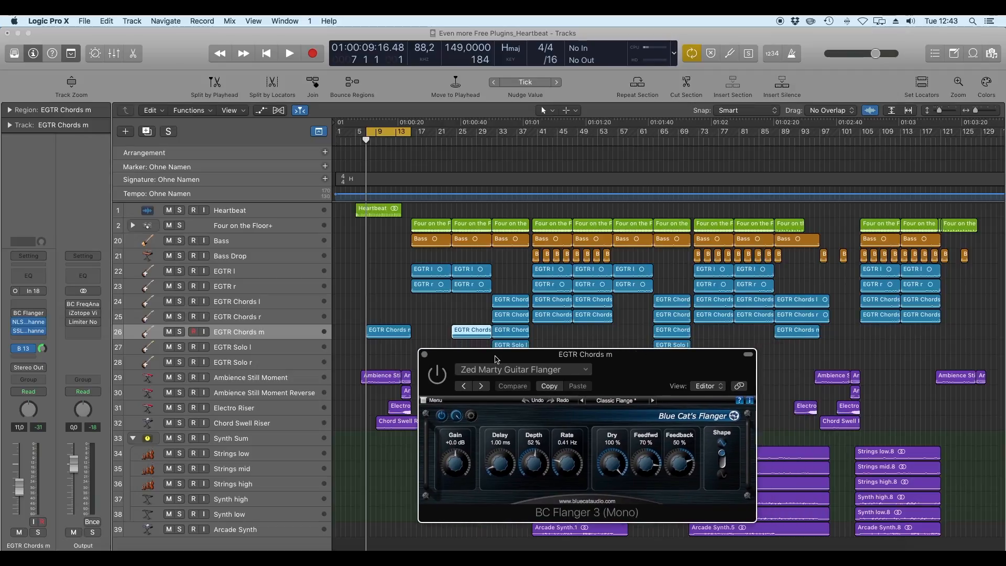
Solo the EGTR Chords m track and play it with the flanger bypassed and with it switched on
left_click(178, 333)
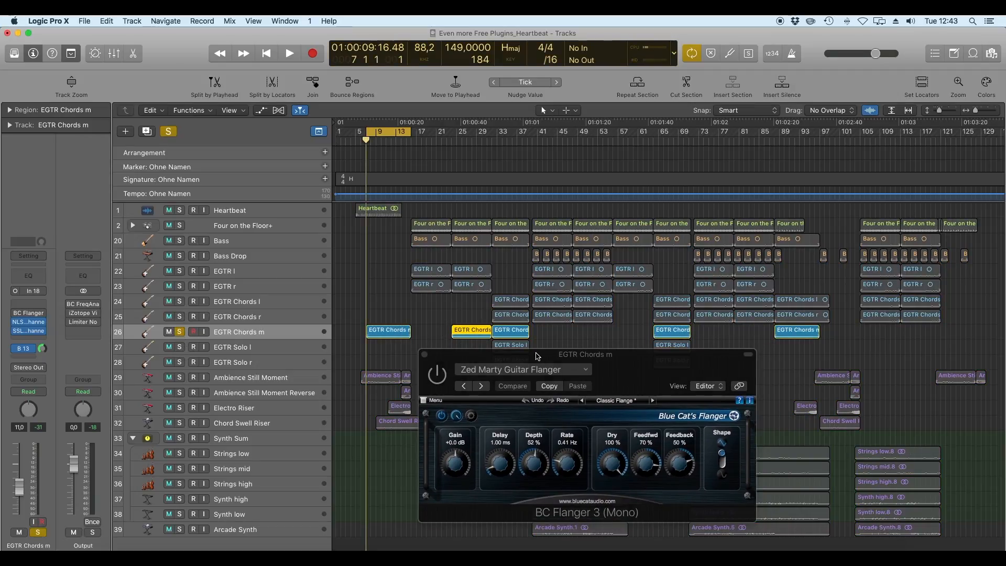
left_click(536, 356)
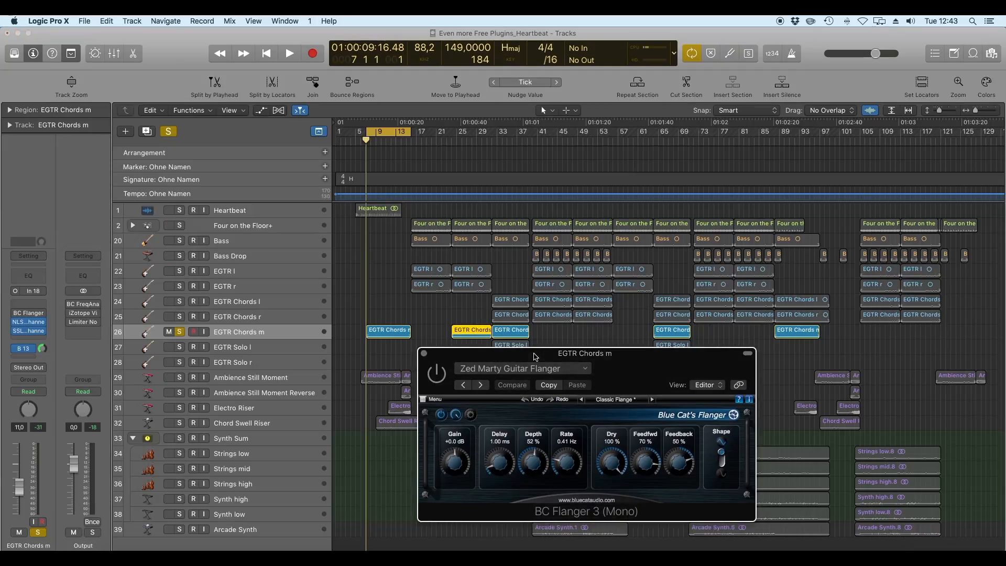
key("space")
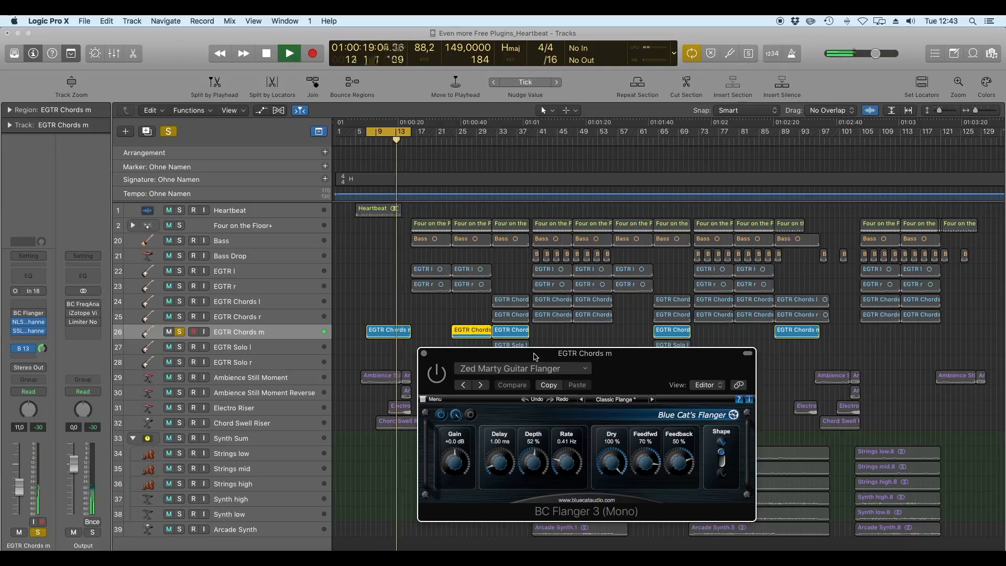
key("space")
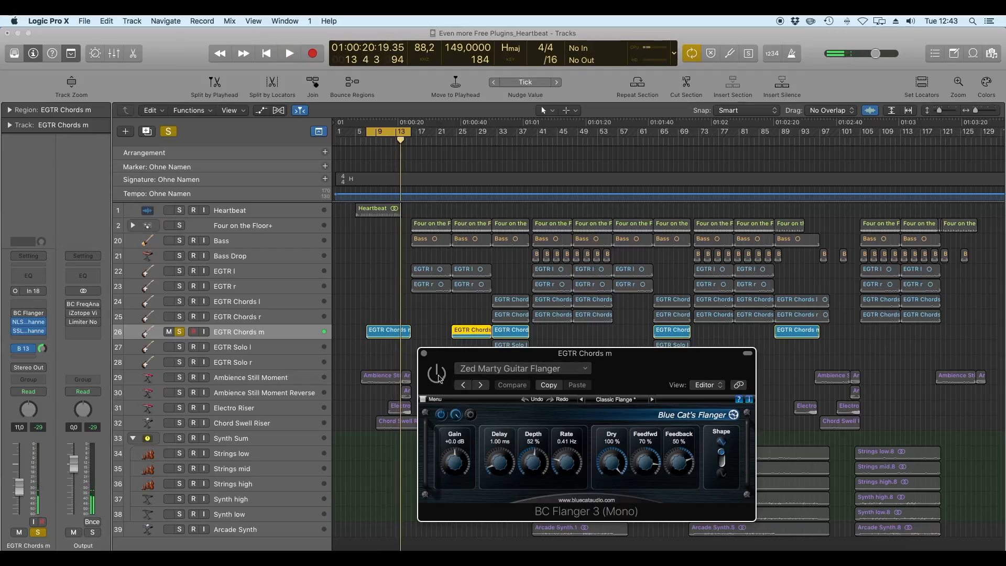
key("space")
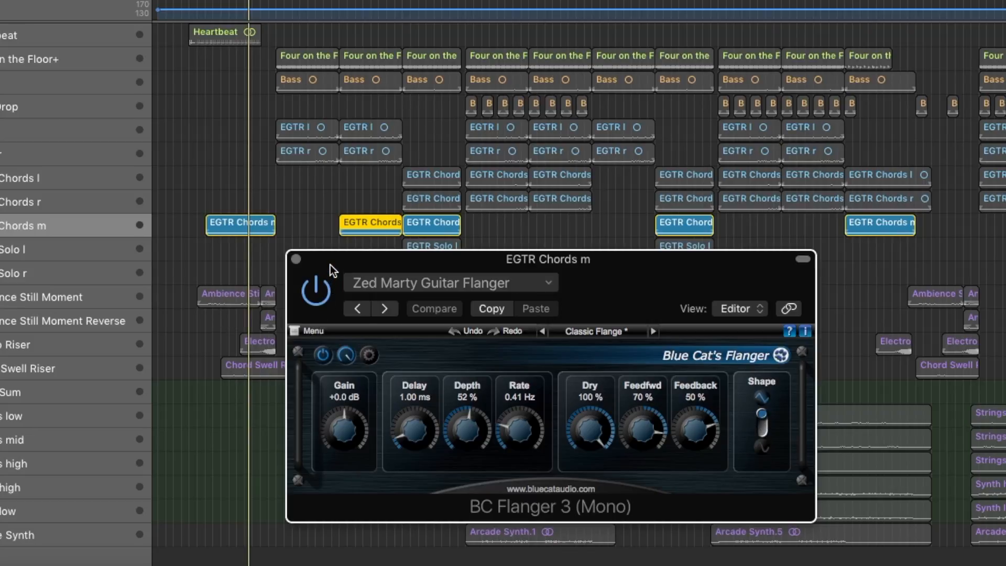
left_click_drag(330, 265, 330, 260)
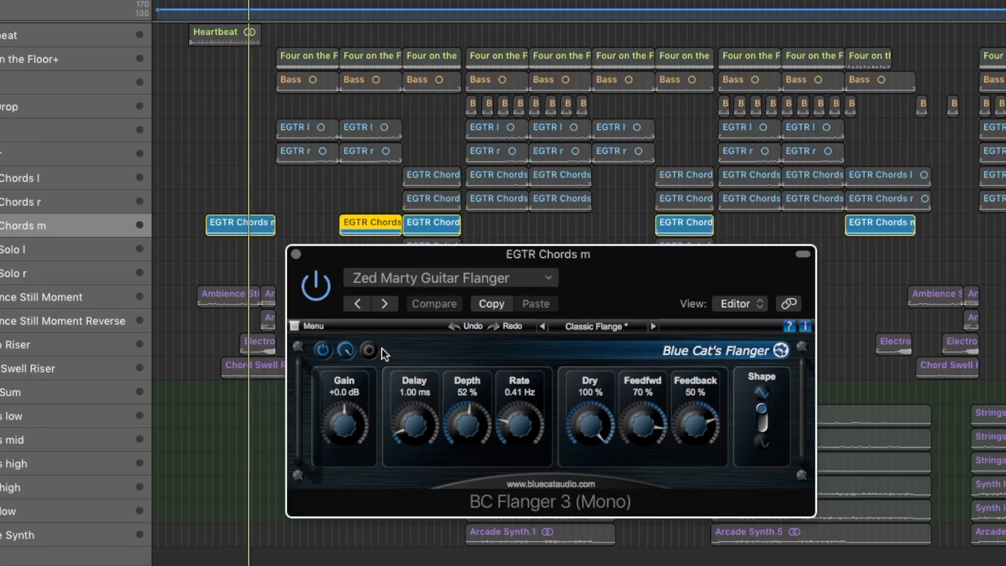
Set the flanger's delay to 6.40 ms, depth to 75% and rate to 0.58 Hz during playback
key("space")
left_click_drag(413, 424, 419, 369)
left_click_drag(465, 427, 465, 400)
mouse_move(516, 426)
left_mouse_down()
mouse_move(530, 350)
mouse_move(535, 411)
mouse_move(520, 430)
left_mouse_up()
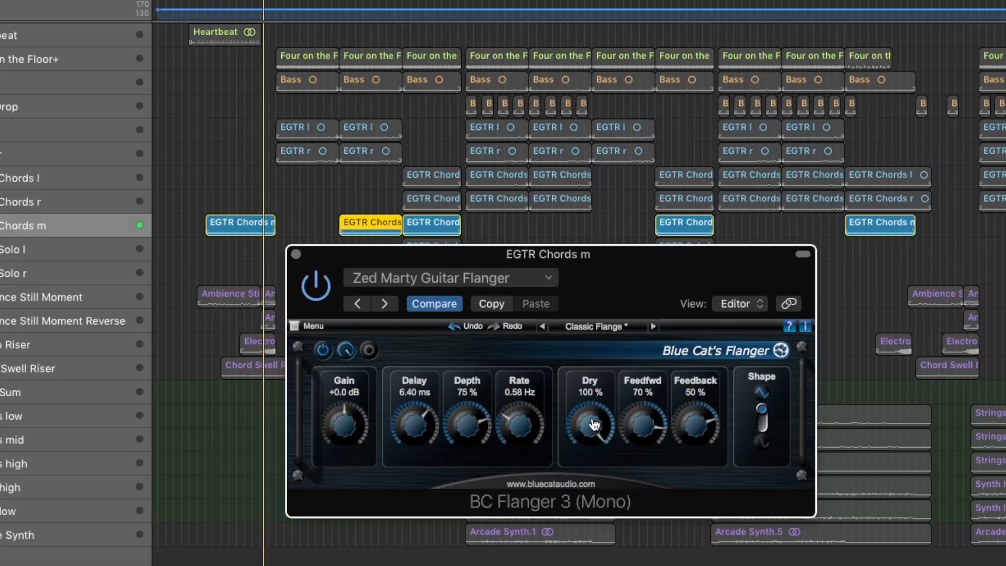
Raise the flanger's feedforward to 93% and feedback to 89%, and compare the two Shape waveforms
left_click_drag(593, 425, 603, 390)
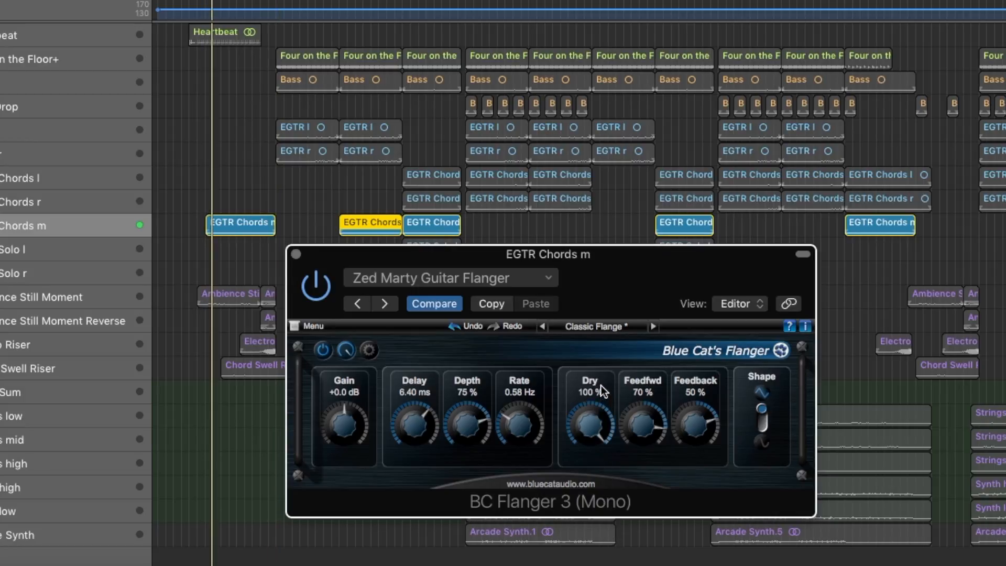
left_click_drag(647, 424, 654, 462)
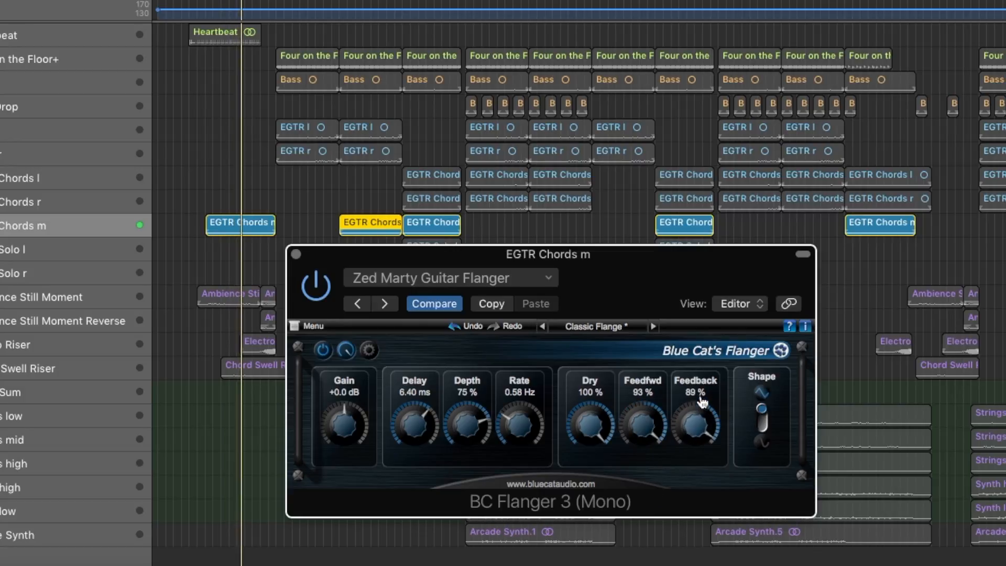
left_click_drag(702, 398, 705, 418)
left_click_drag(703, 408, 704, 405)
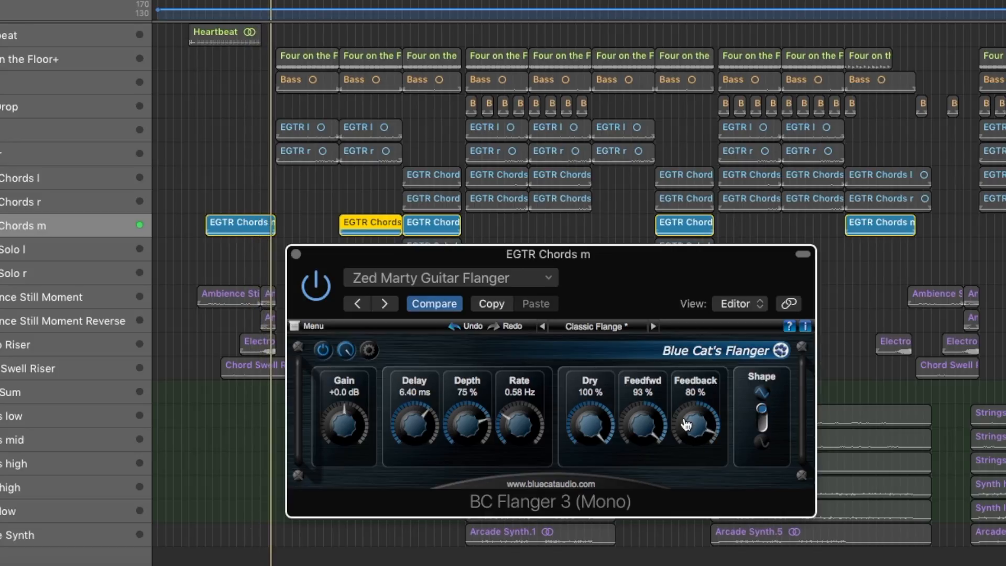
left_click_drag(691, 425, 694, 422)
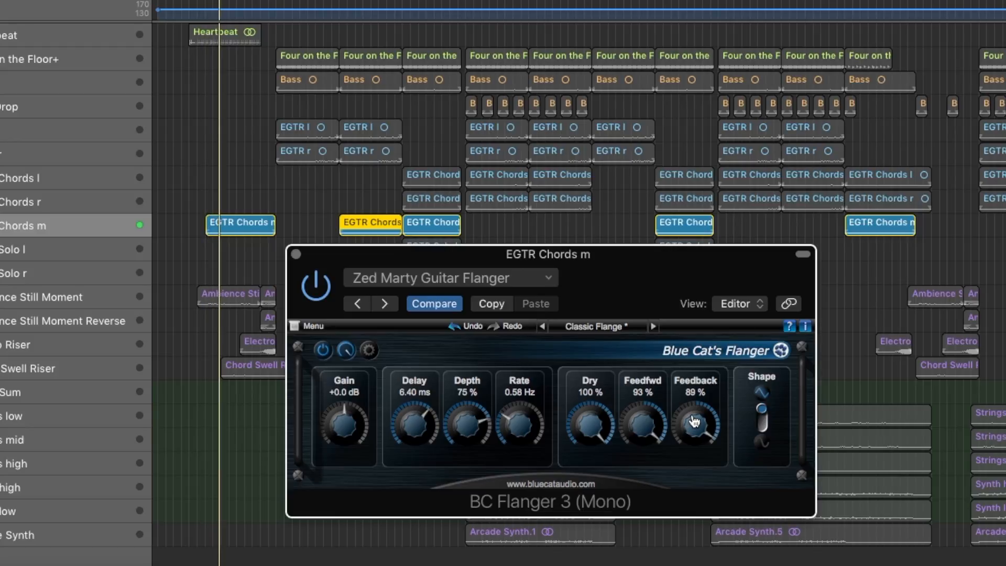
left_click(765, 428)
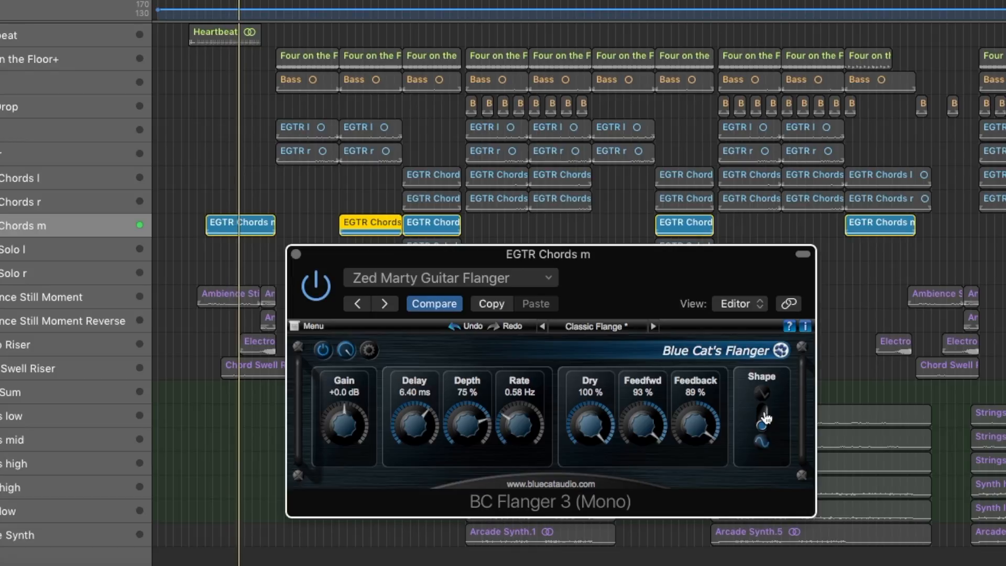
left_click(766, 418)
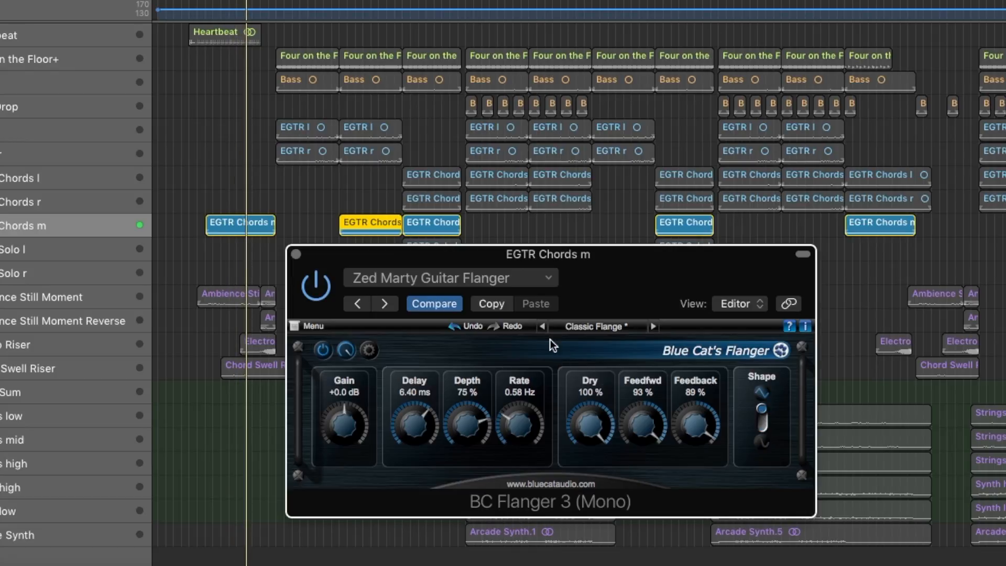
Load the Classic Flange factory preset on the flanger
left_click(546, 278)
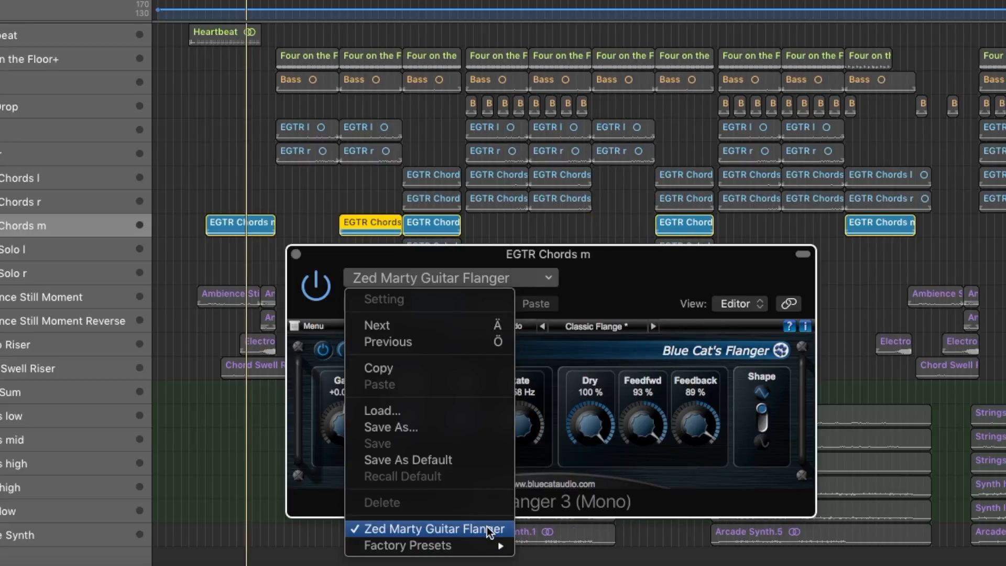
mouse_move(487, 544)
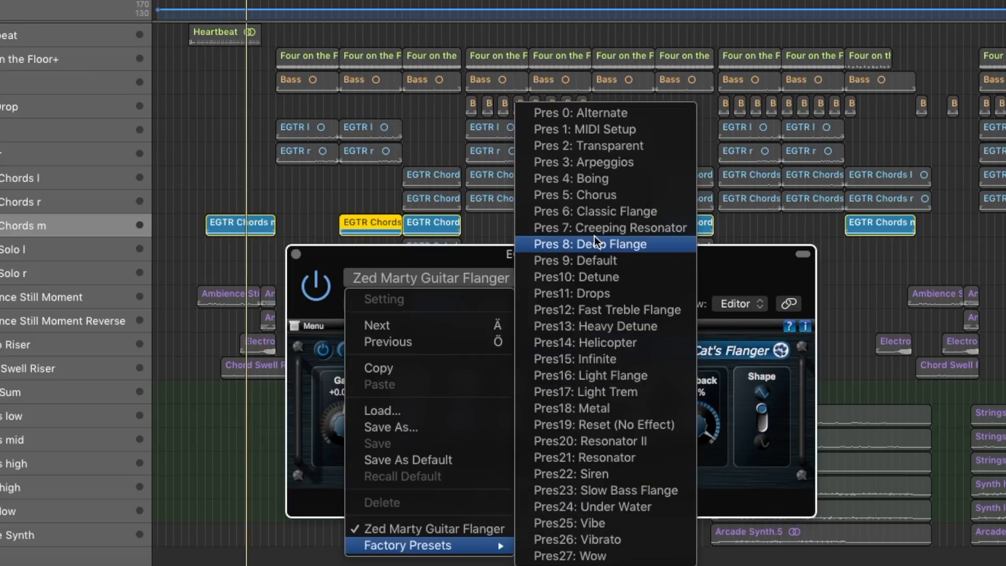
left_click(647, 215)
Audition the Detune and Helicopter factory presets on the flanger during playback
left_click(493, 283)
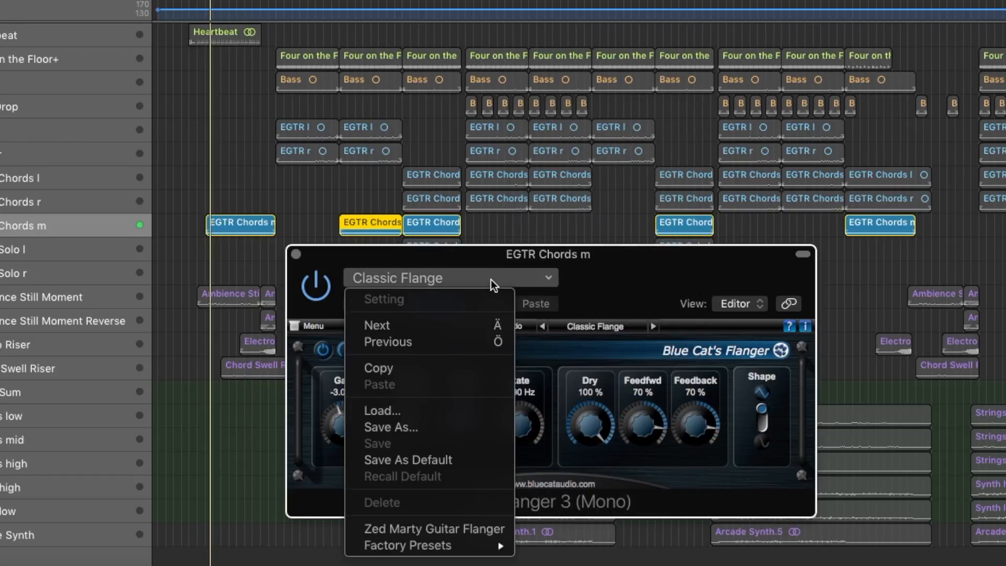
mouse_move(464, 544)
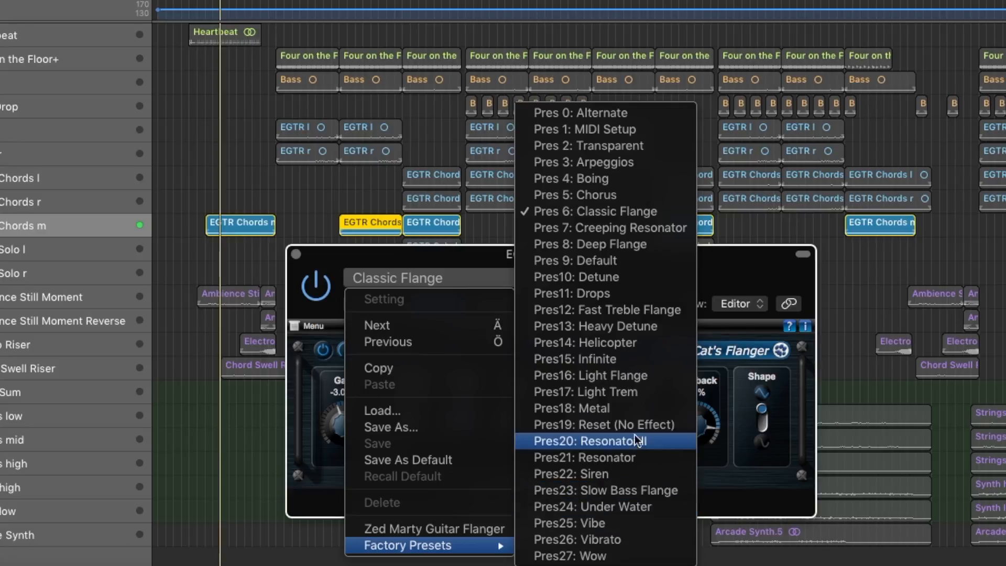
left_click(612, 278)
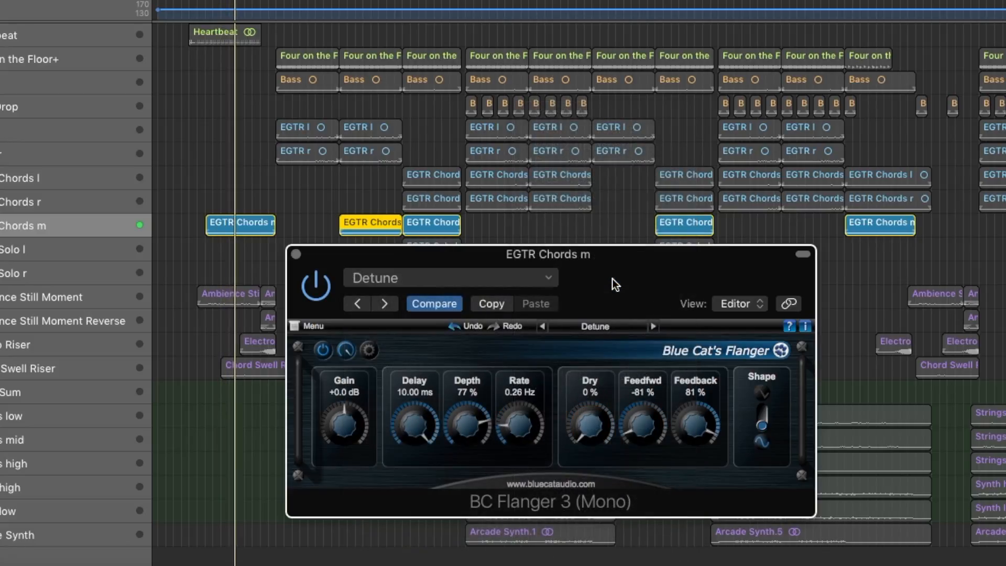
left_click(541, 281)
mouse_move(464, 545)
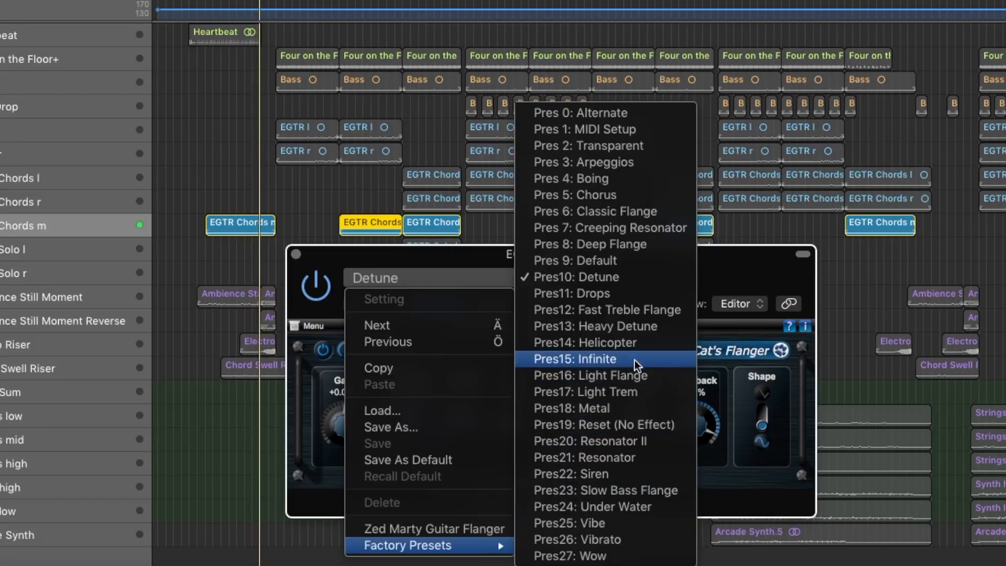
left_click(615, 344)
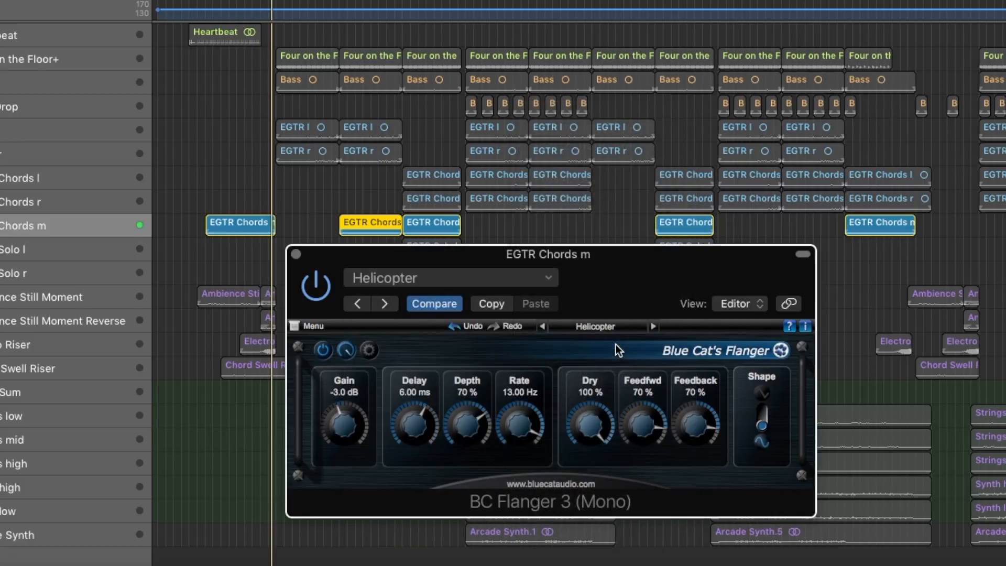
Audition the Siren and Wow factory presets on the flanger during playback
left_click(539, 286)
mouse_move(461, 546)
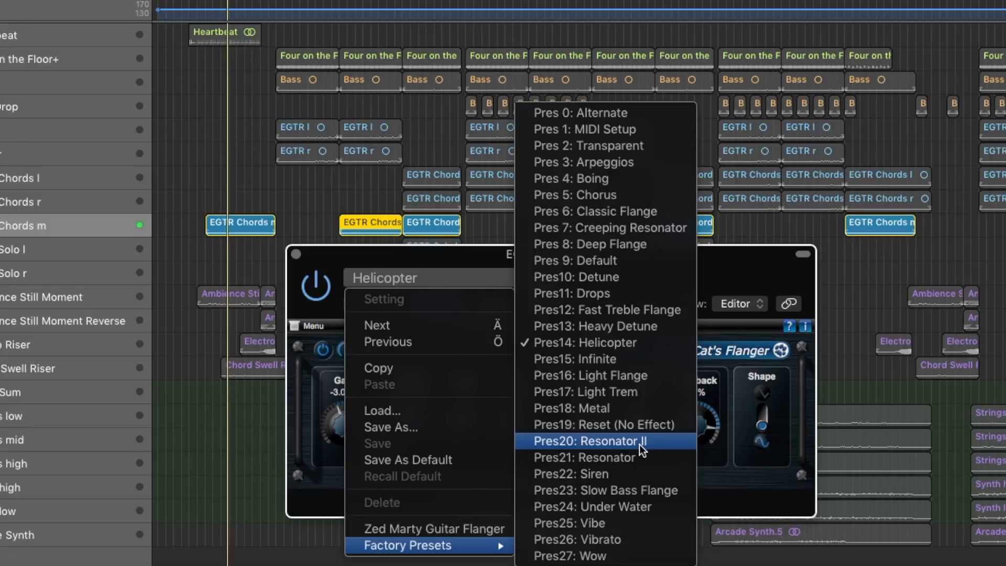
left_click(633, 472)
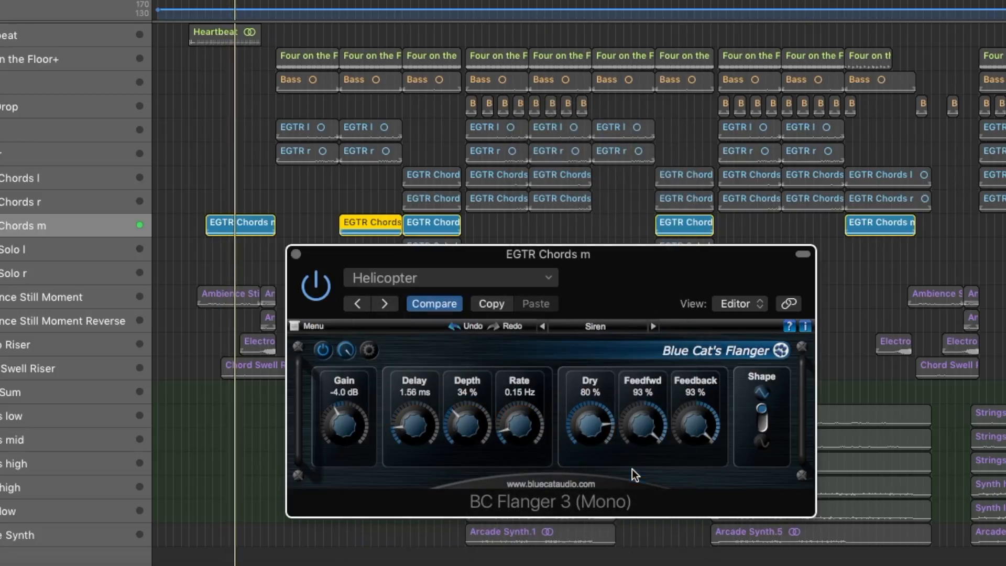
left_click(462, 277)
mouse_move(438, 545)
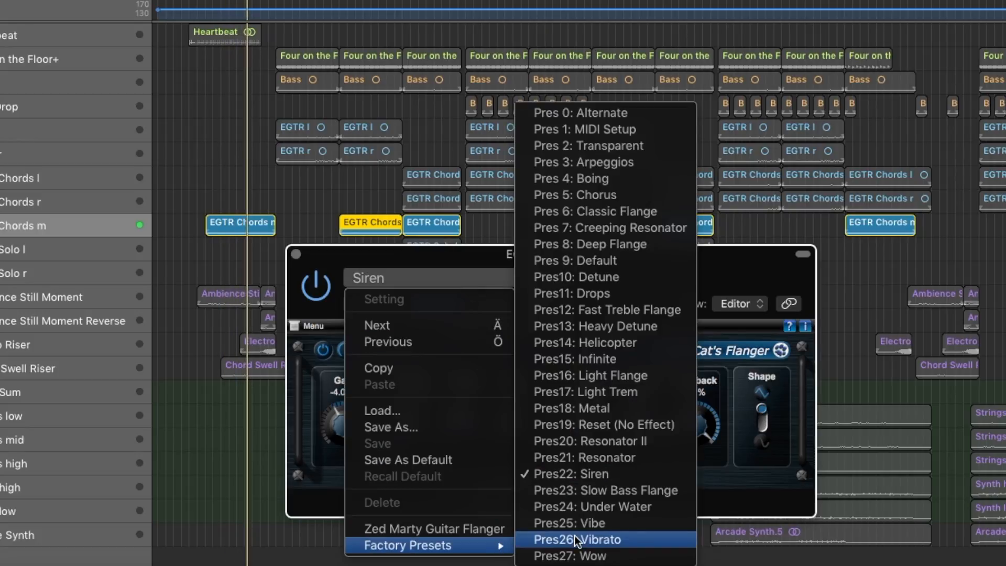
left_click(631, 556)
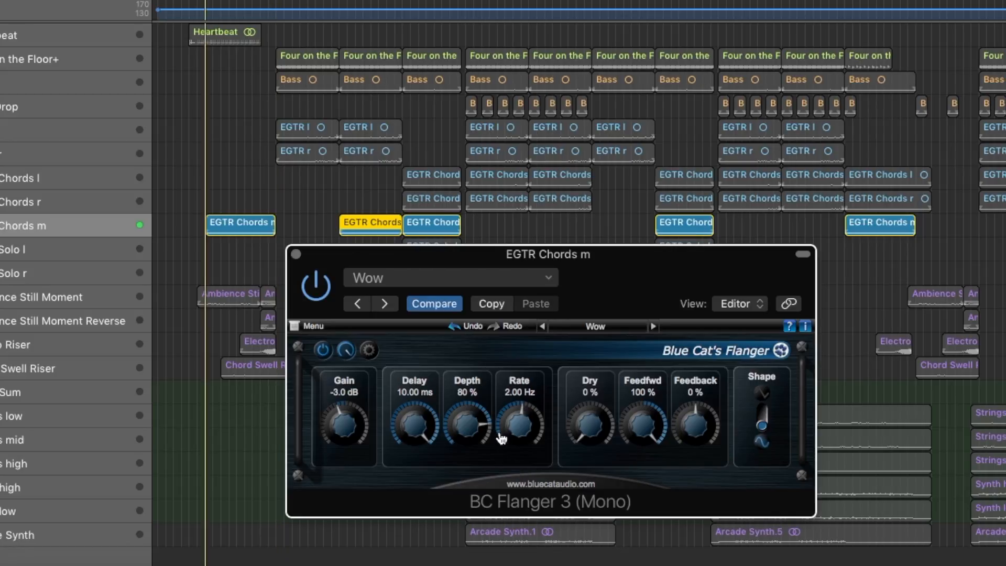
Recall the saved custom guitar flanger preset and compare the chords with the flanger bypassed and switched on
left_click(533, 278)
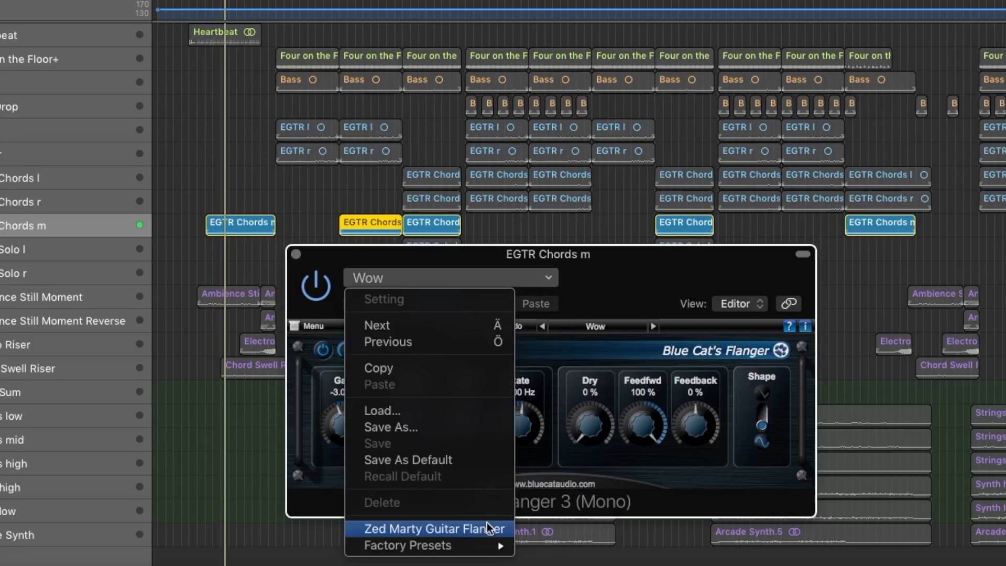
left_click(412, 529)
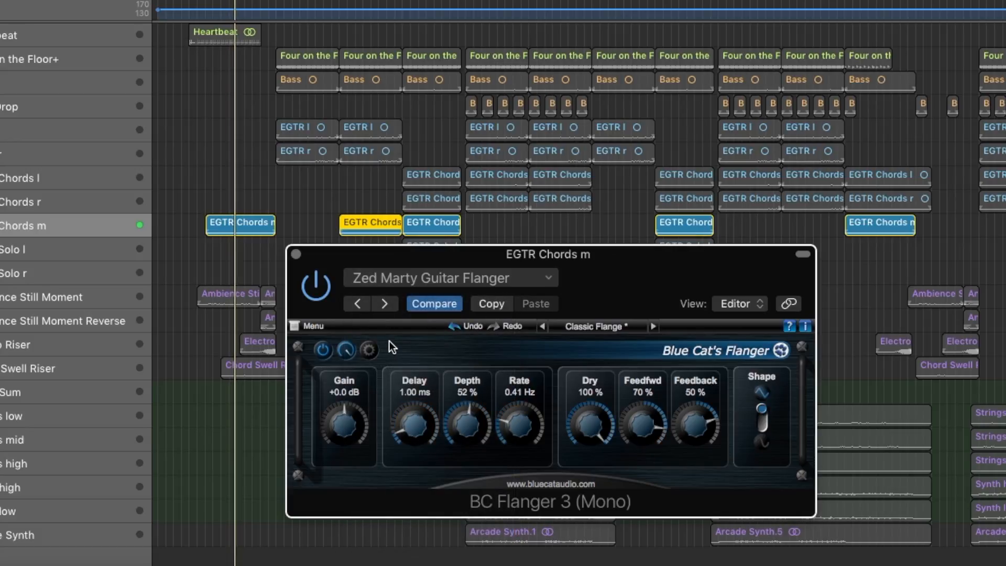
left_click(321, 286)
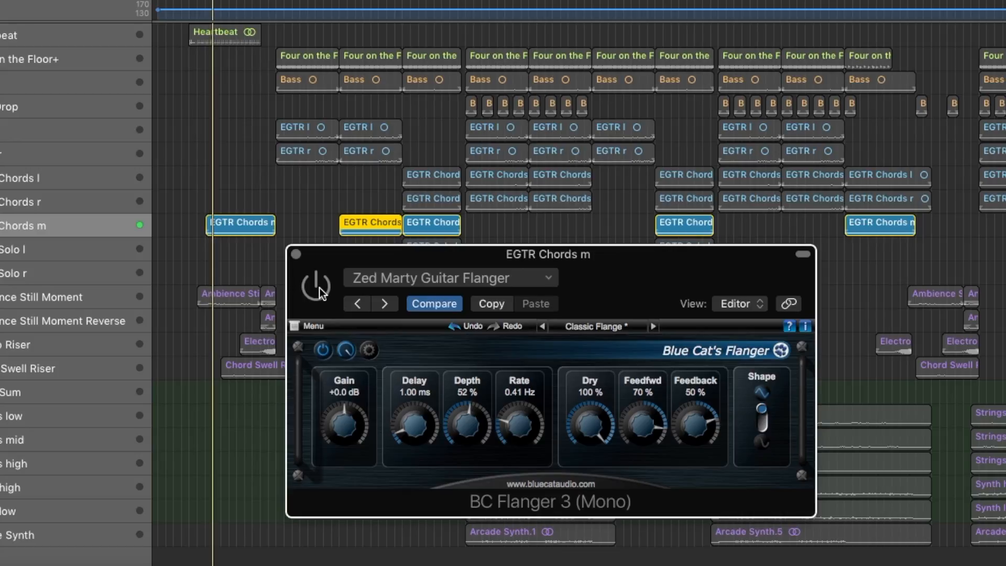
left_click(316, 285)
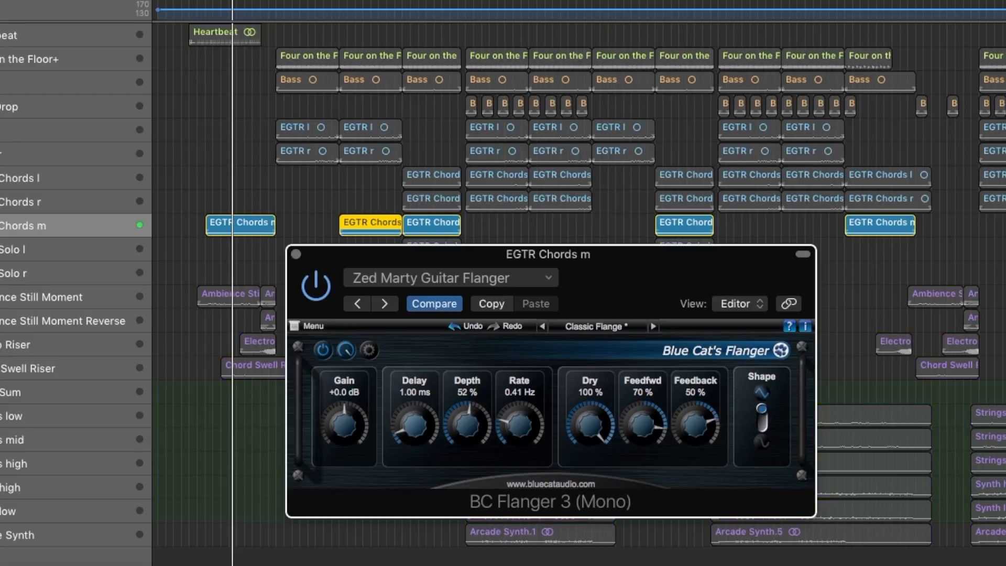
left_click(268, 239)
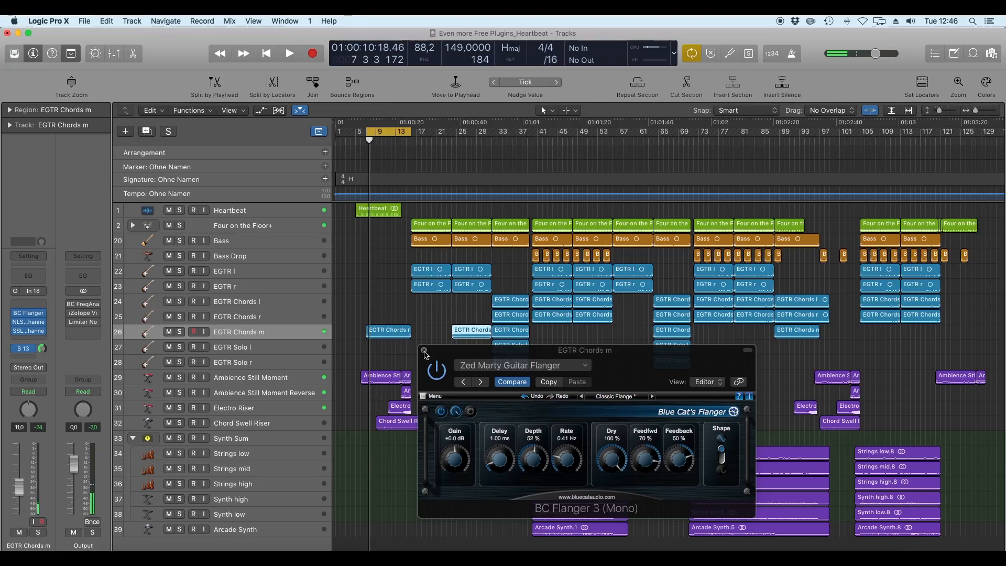
left_click(297, 255)
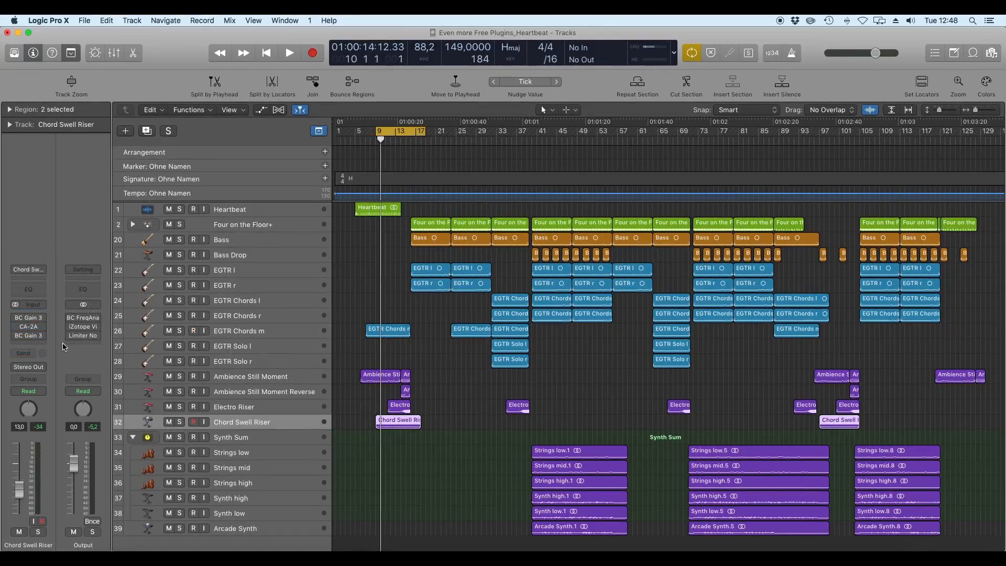
Open the first BC Gain 3 and the CA-2A on the Chord Swell Riser track and arrange them side by side
left_click(35, 320)
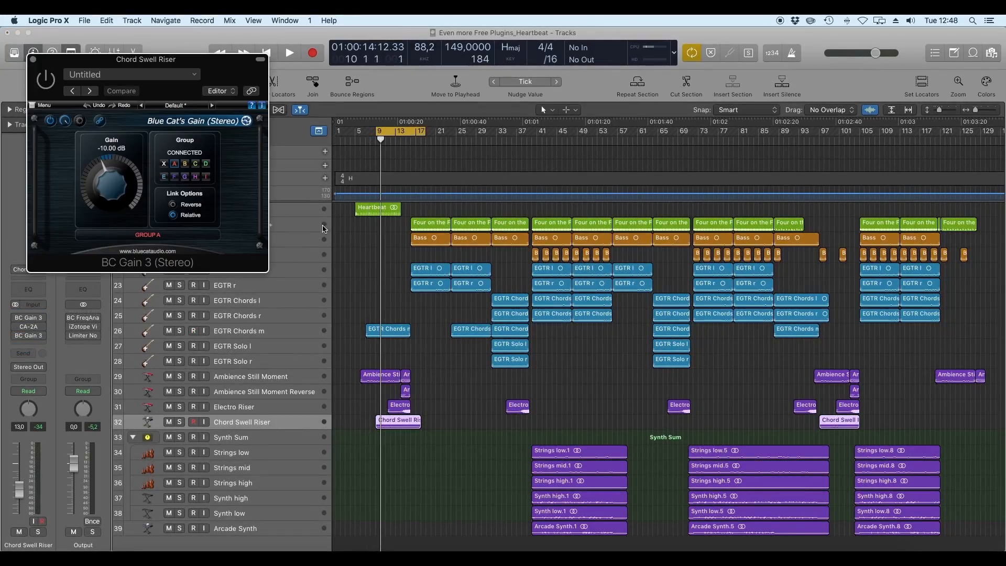
left_click_drag(138, 68, 587, 259)
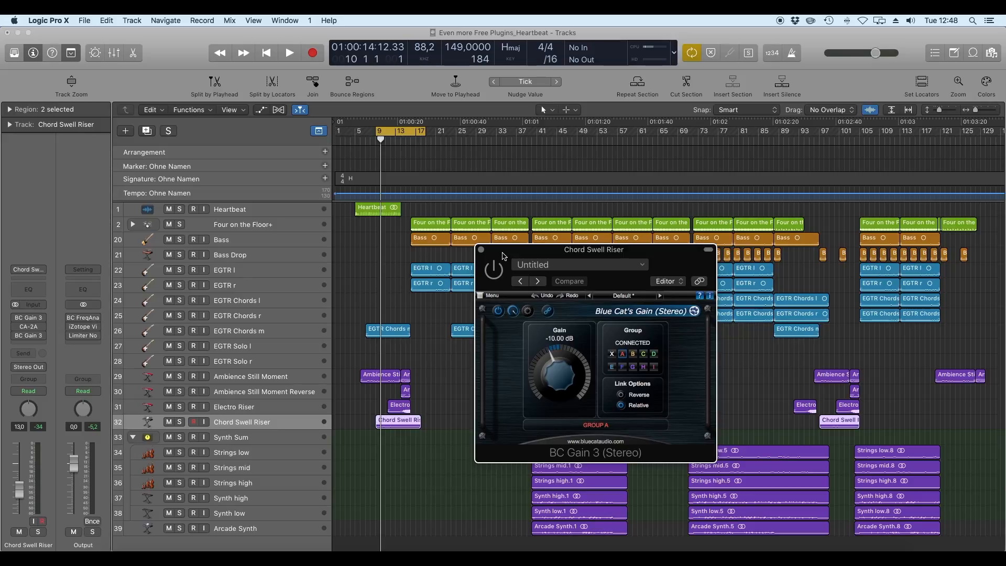
left_click_drag(501, 255, 223, 223)
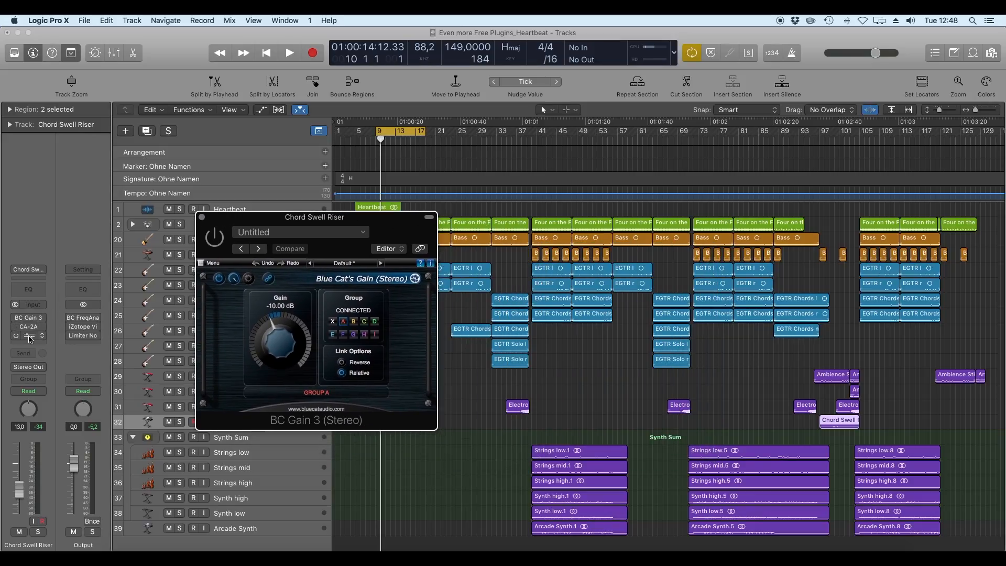
left_click(32, 327)
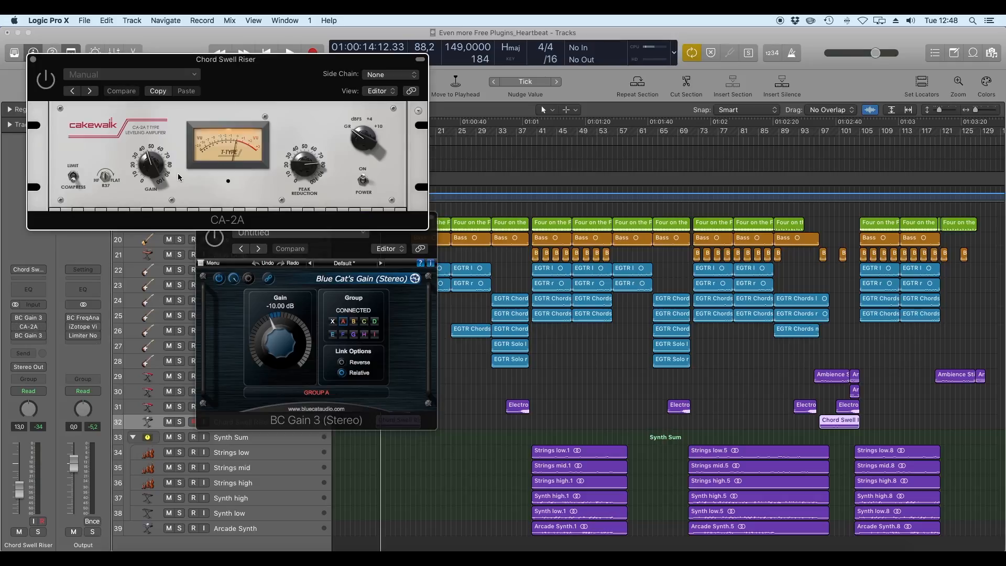
left_click_drag(189, 58, 668, 211)
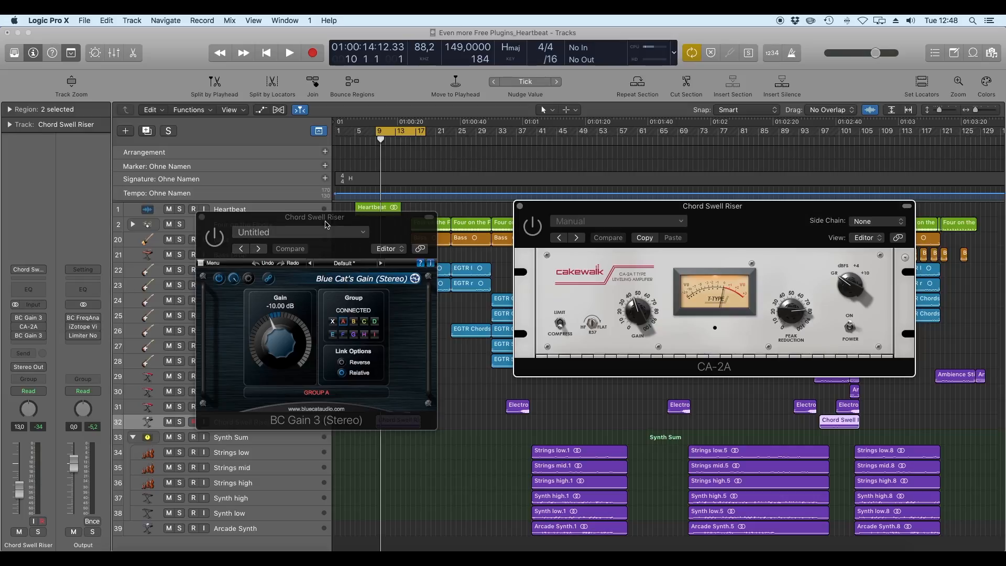
left_click_drag(325, 224, 307, 200)
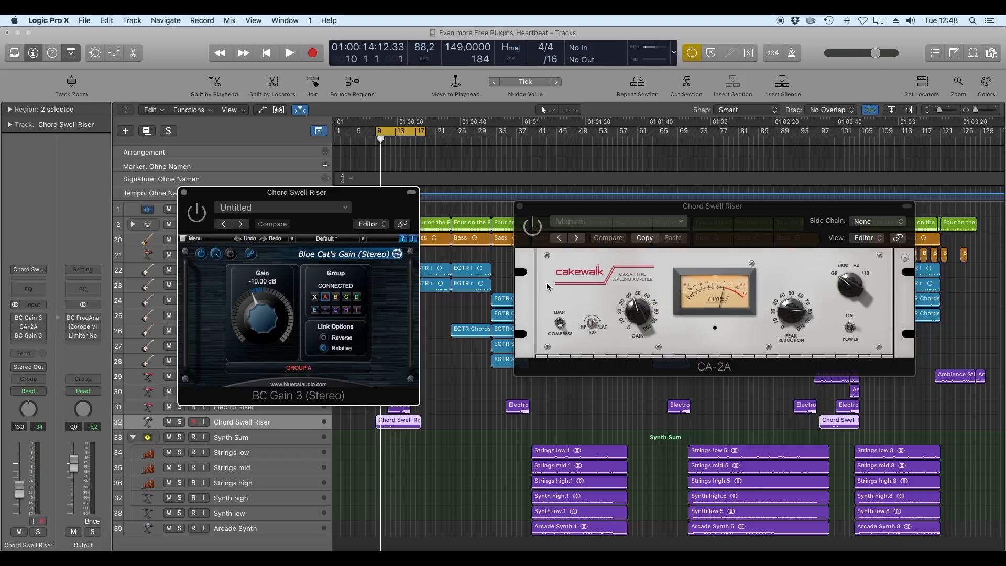
View the settings of the second BC Gain 3, leaving only the first gain plug-in open
left_click(31, 336)
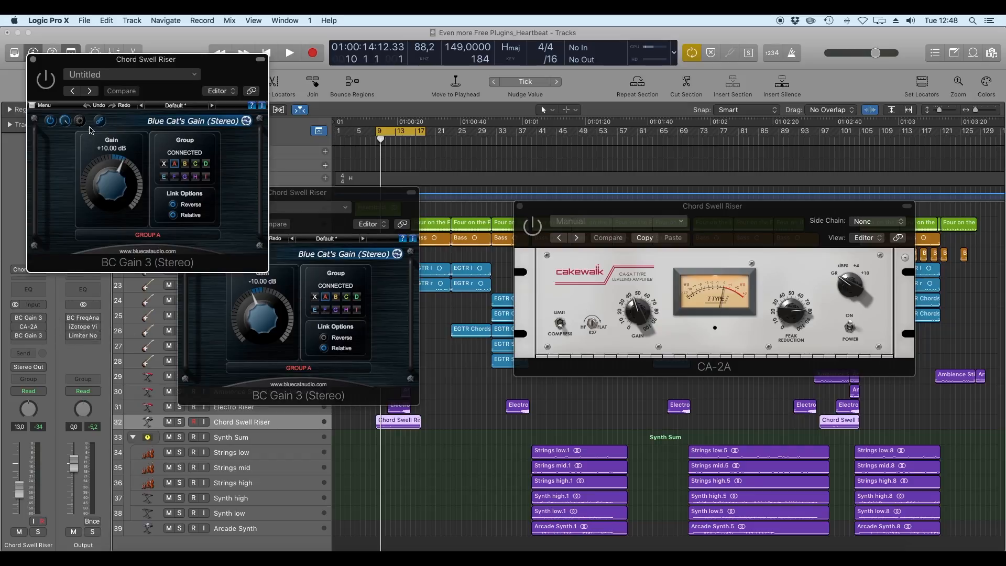
left_click(32, 59)
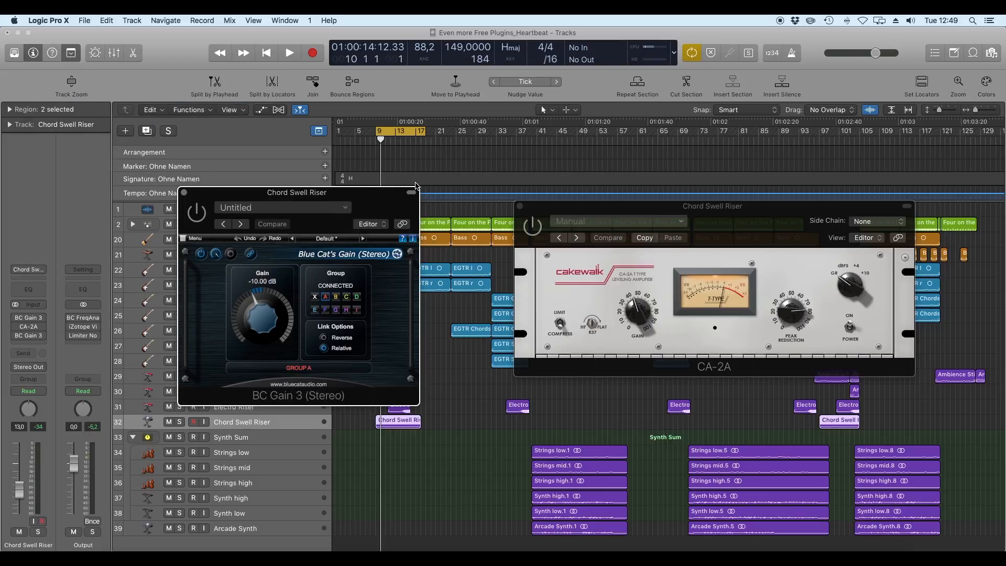
left_click(518, 211)
left_click_drag(297, 197, 464, 240)
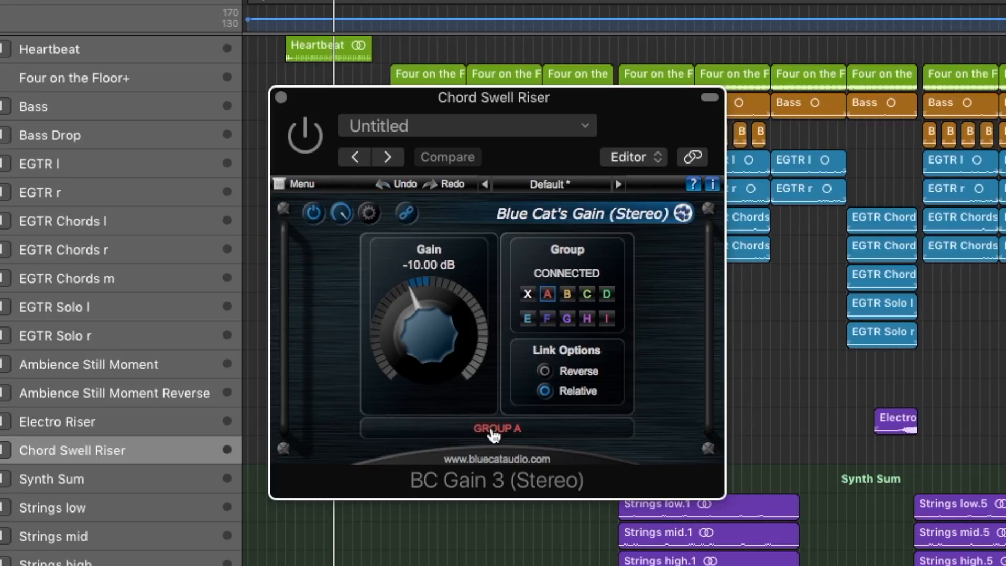
Collapse and reopen the first BC Gain 3's group settings and choose group A
left_click(493, 428)
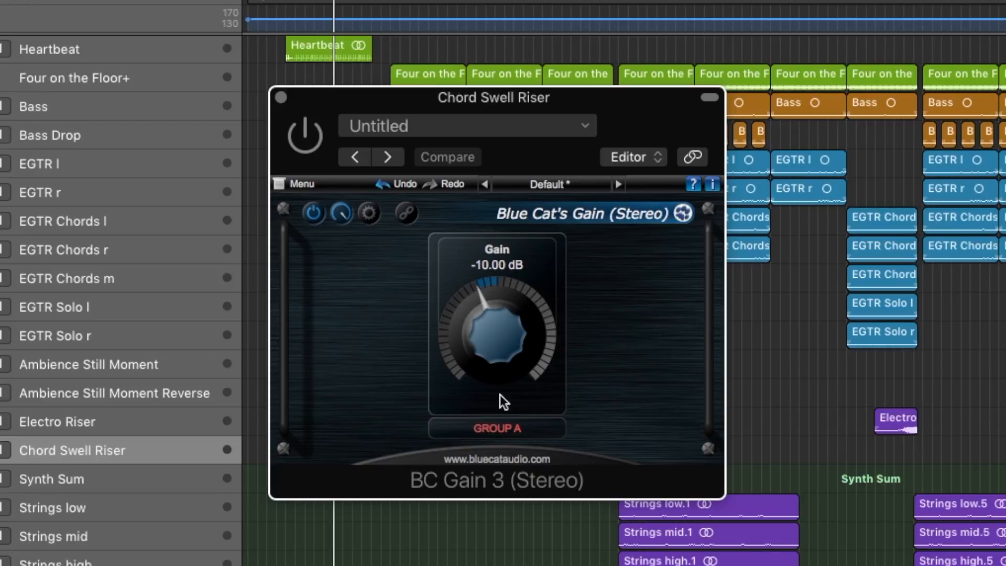
left_click(488, 431)
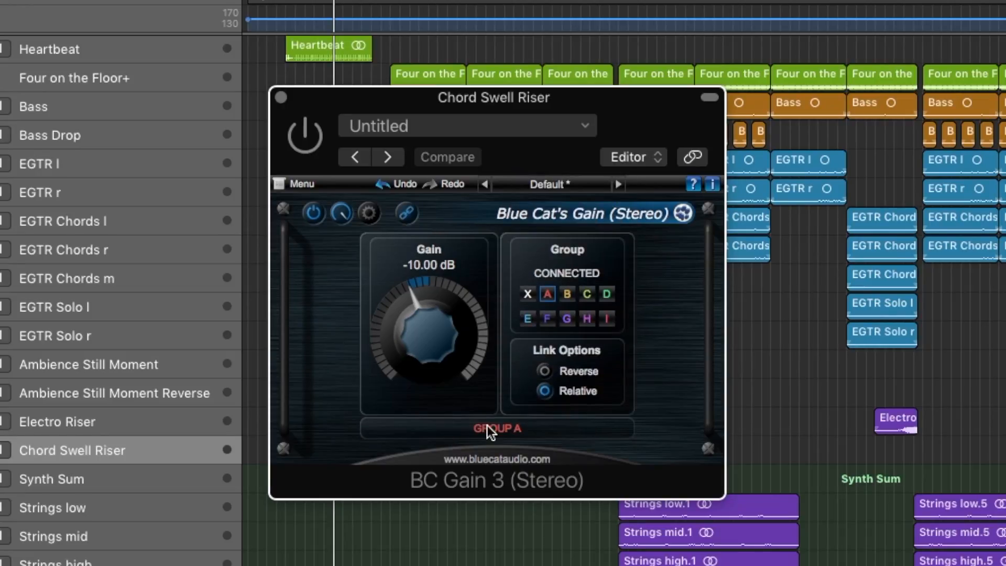
left_click(547, 295)
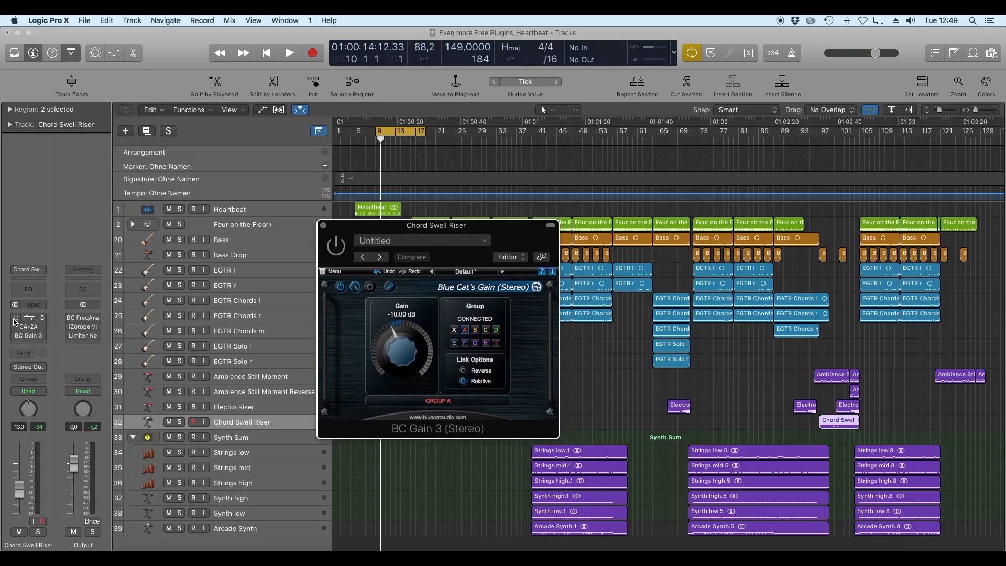
Show CA-2A and the second BC Gain 3 beside the first, and try the linked gain, ending at -10 dB on the first
left_click(28, 327)
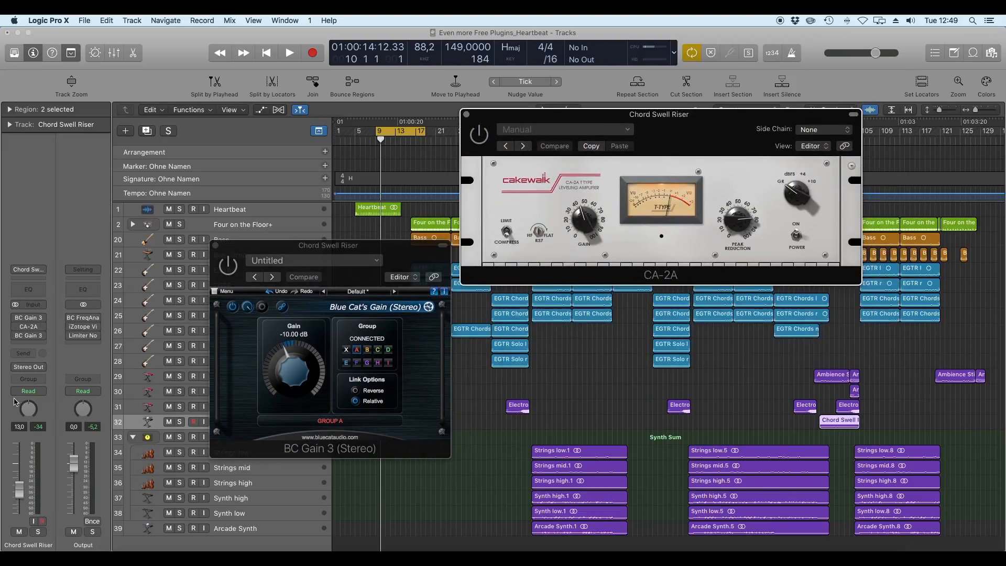
left_click(28, 336)
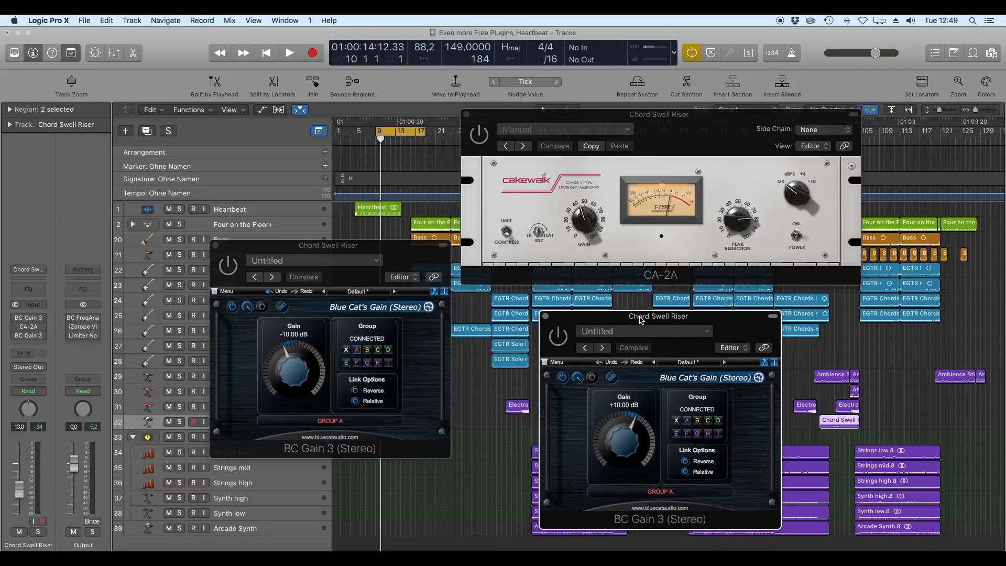
left_click_drag(640, 320, 644, 306)
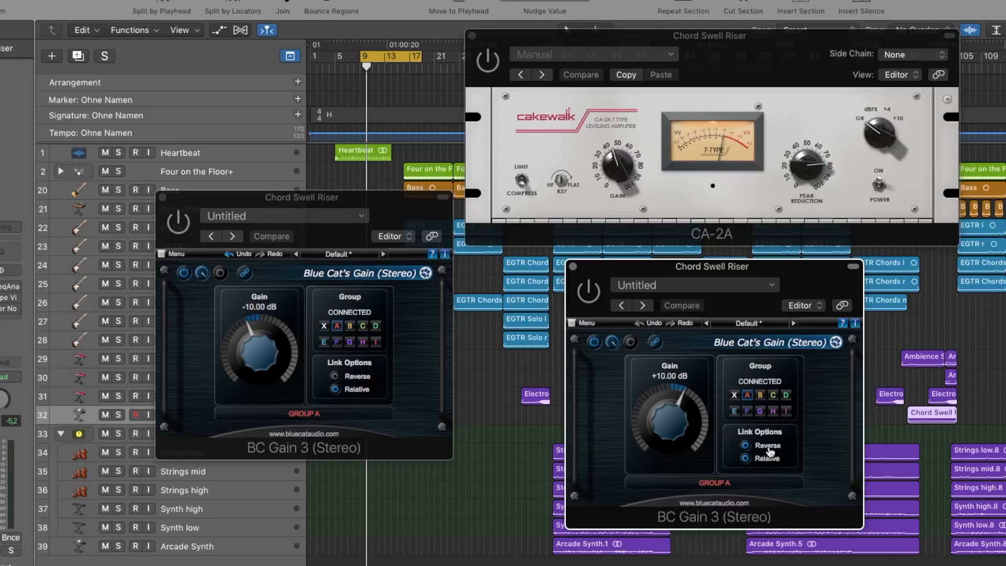
mouse_move(267, 345)
left_mouse_down()
mouse_move(268, 358)
mouse_move(270, 326)
mouse_move(272, 368)
mouse_move(274, 346)
left_mouse_up()
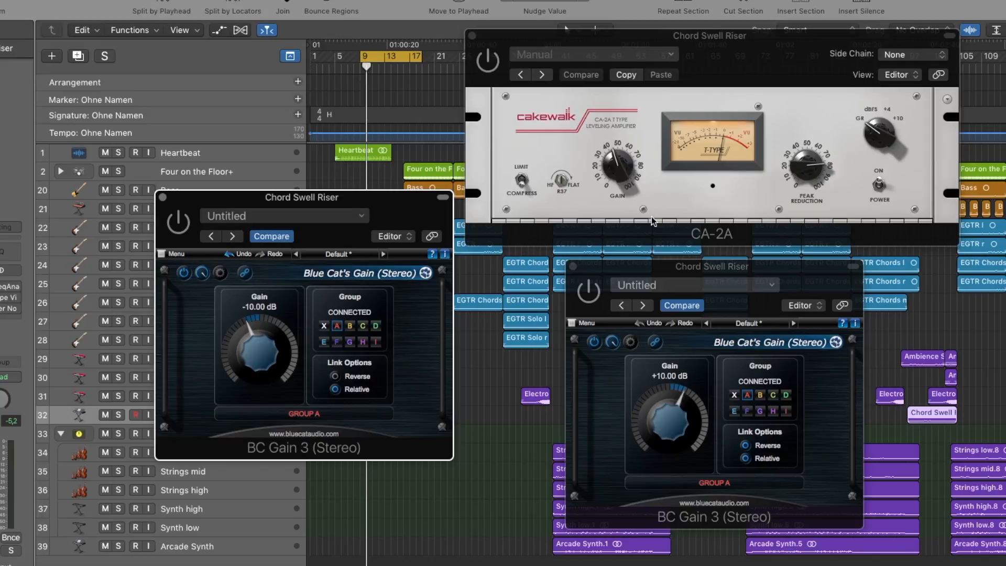
Solo the Chord Swell Riser track, play it with only CA-2A active, and switch on both BC Gain 3 plug-ins
left_click_drag(424, 204, 299, 101)
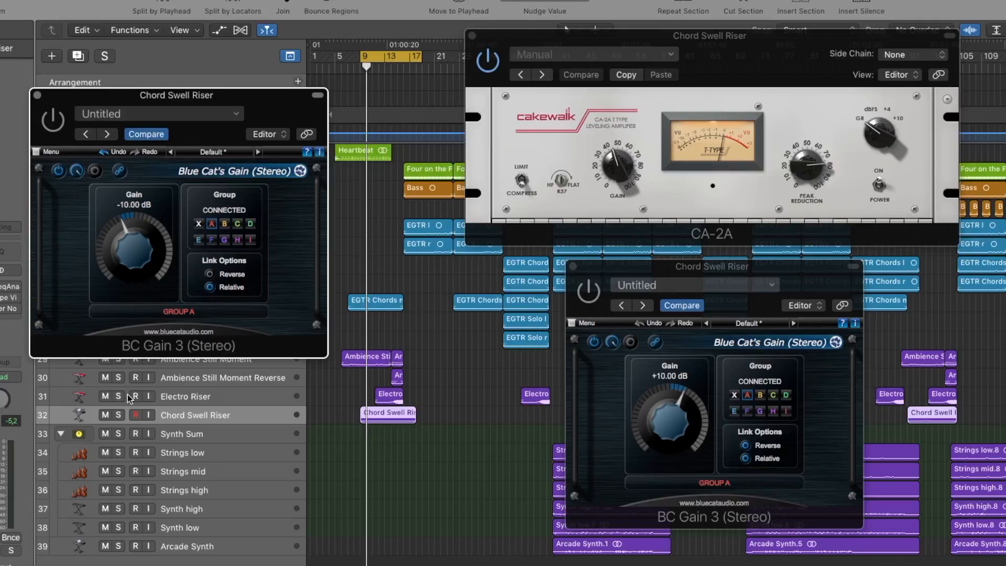
left_click(118, 414)
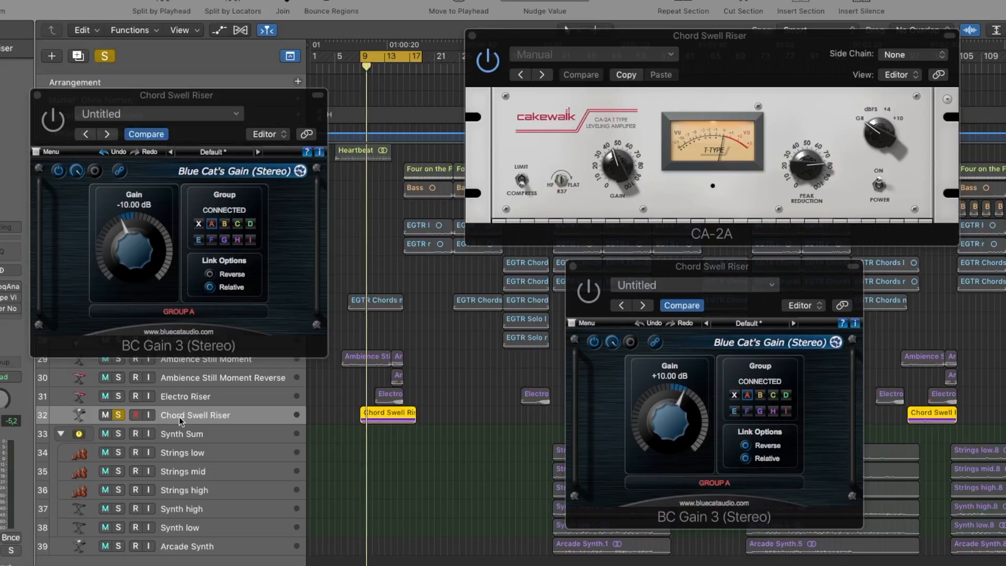
key("space")
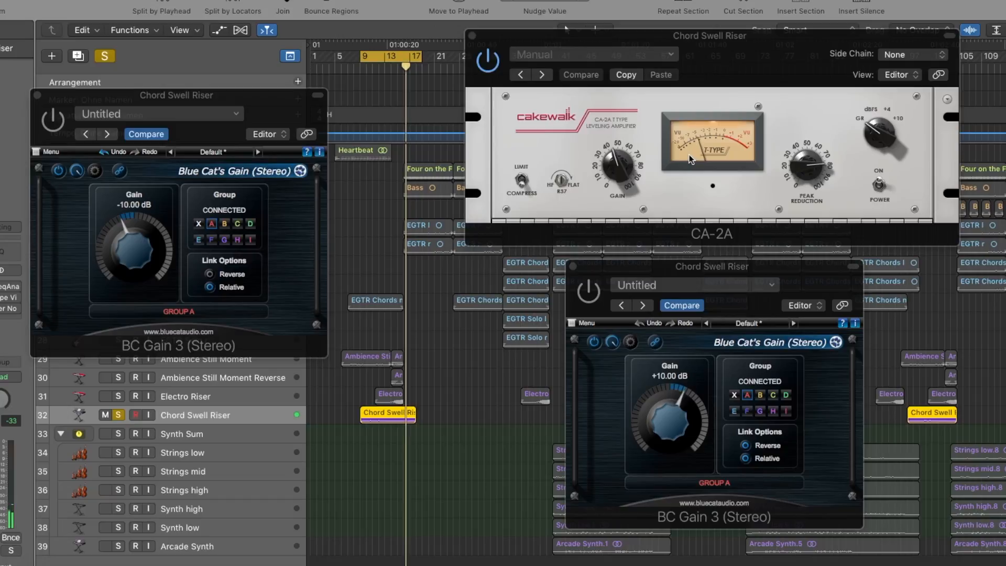
left_click(49, 126)
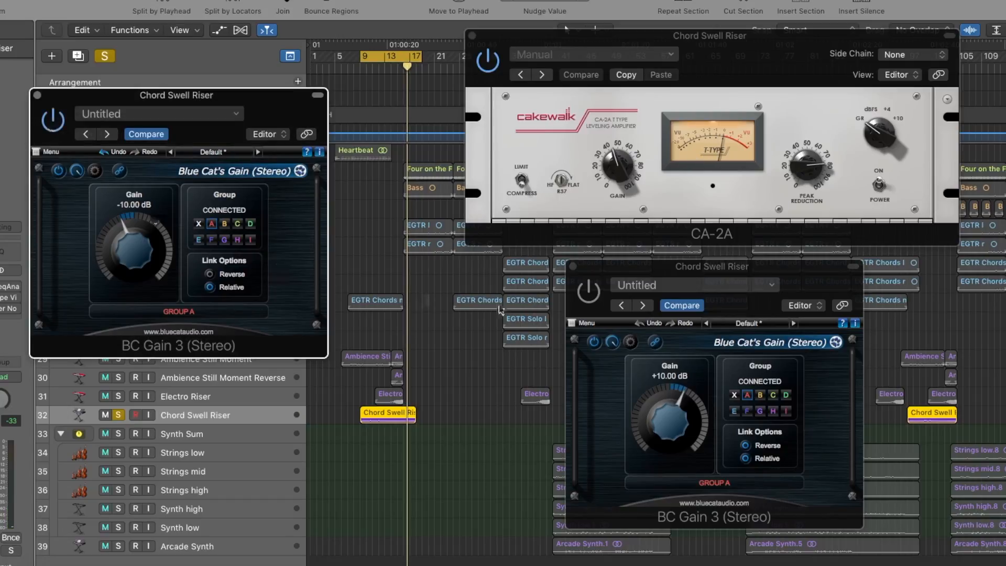
left_click(593, 295)
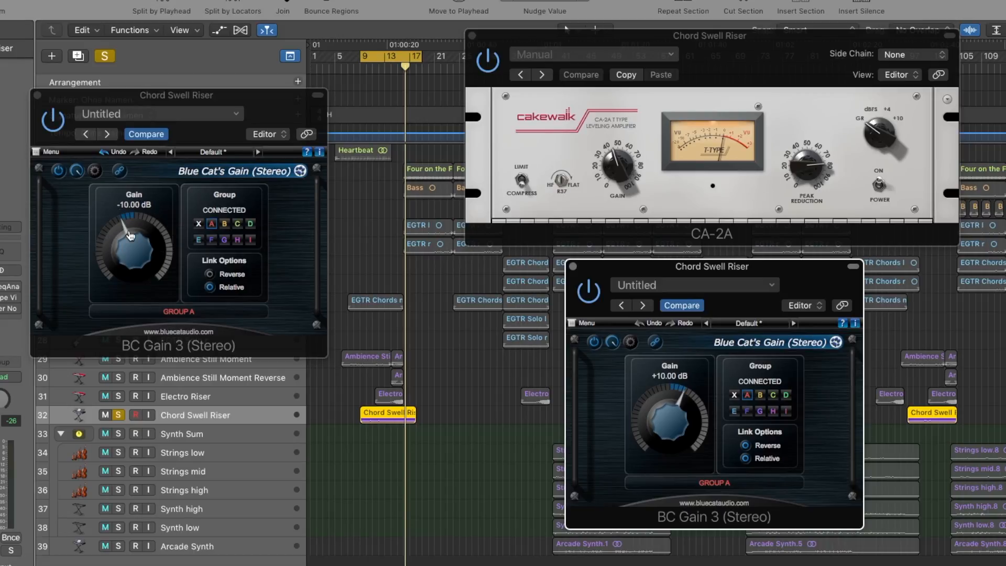
Vary the first BC Gain 3 between -24 dB and +8 dB, settle on -11 dB, and collapse its group settings
left_click_drag(140, 237, 133, 269)
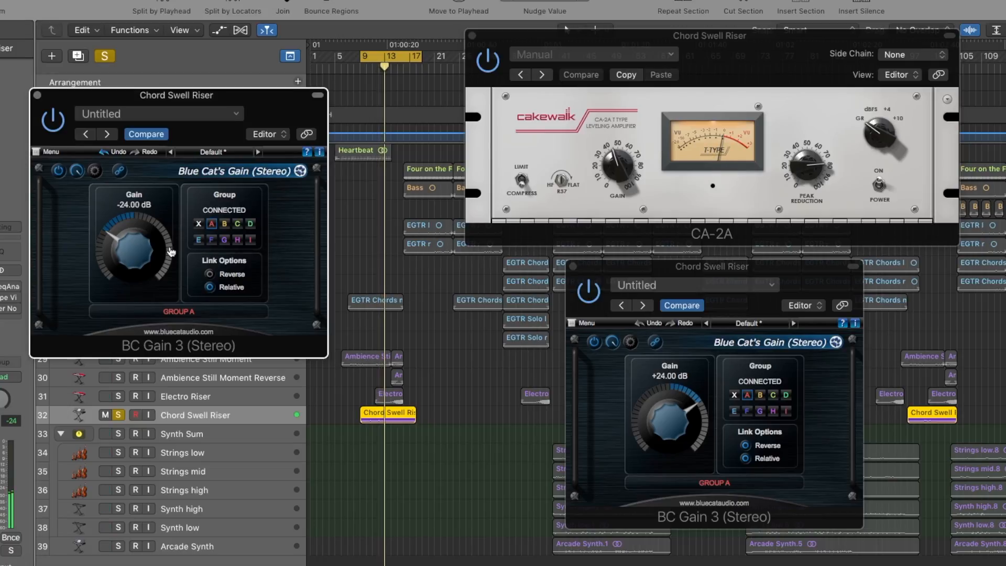
left_click_drag(140, 249, 141, 165)
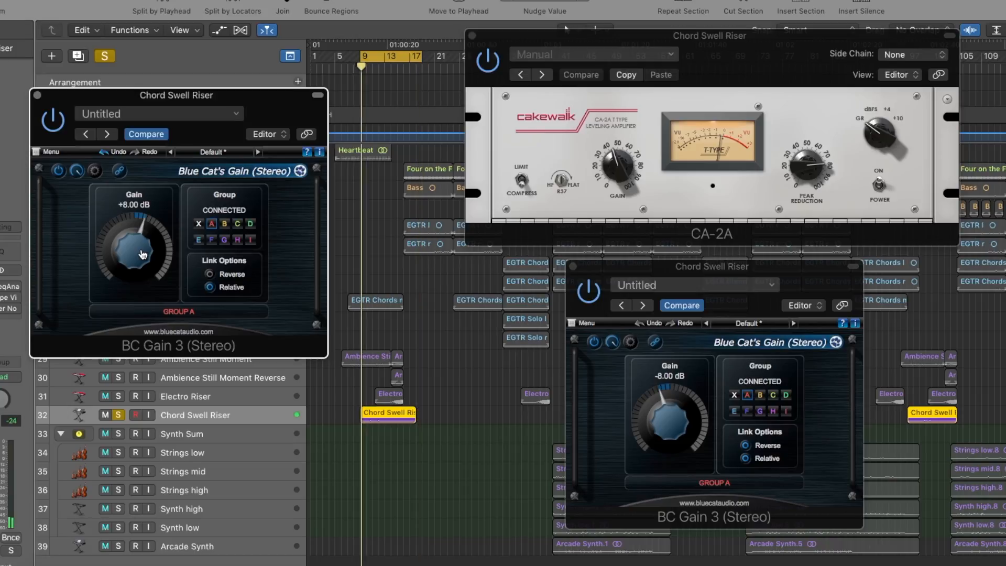
left_click_drag(142, 255, 143, 305)
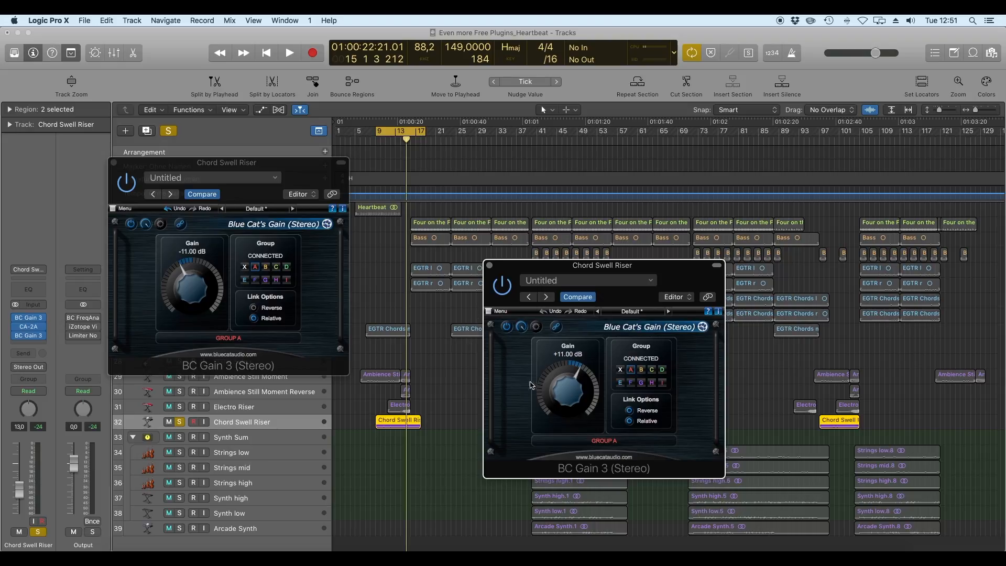
left_click(242, 339)
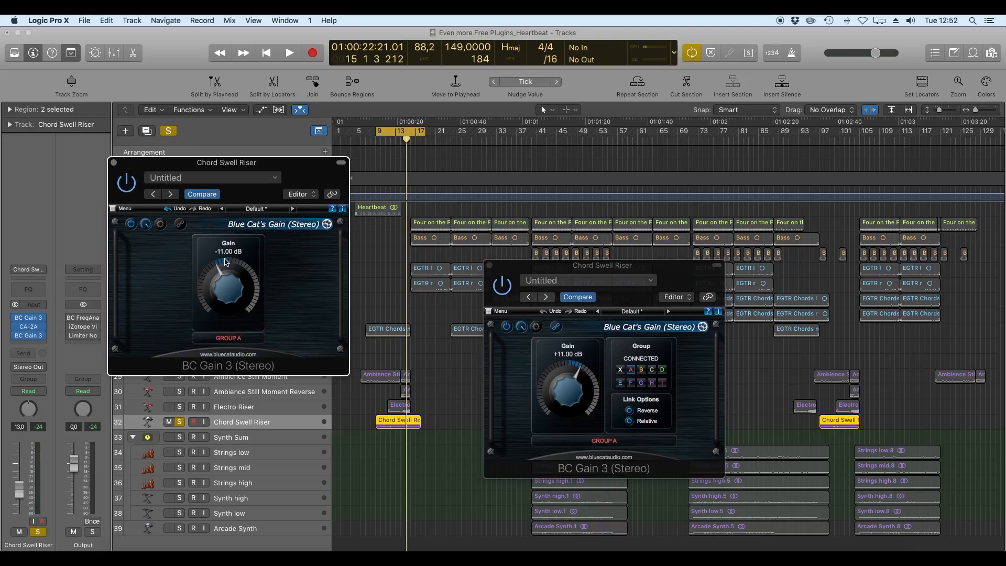